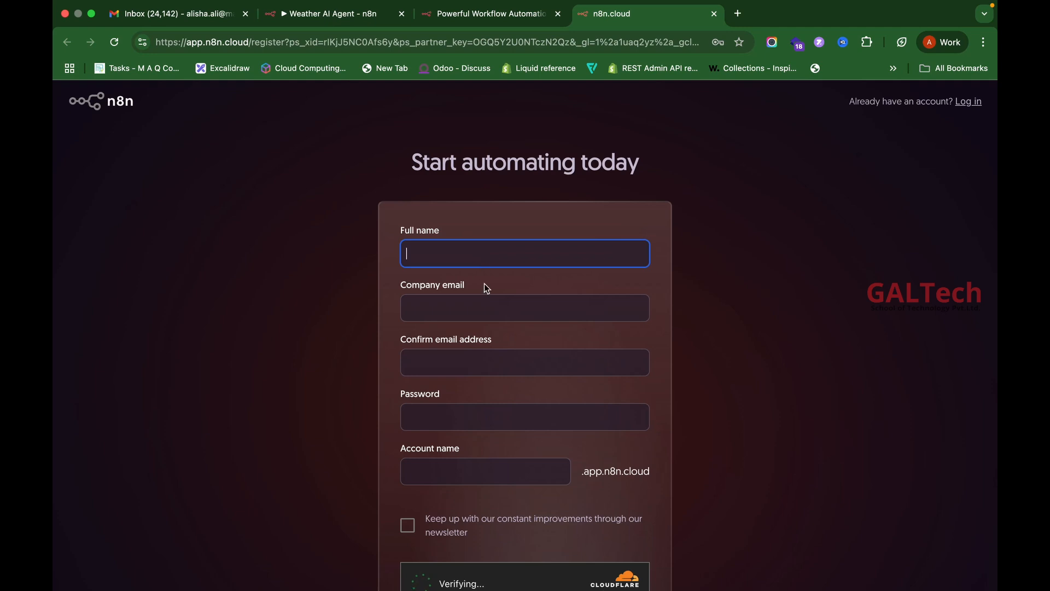
Step: Fill in the trial sign-up form with full name, company email, confirmation, password and account name
{"action": "scroll", "coordinate": [507, 446], "scroll_direction": "down", "scroll_amount": 5}
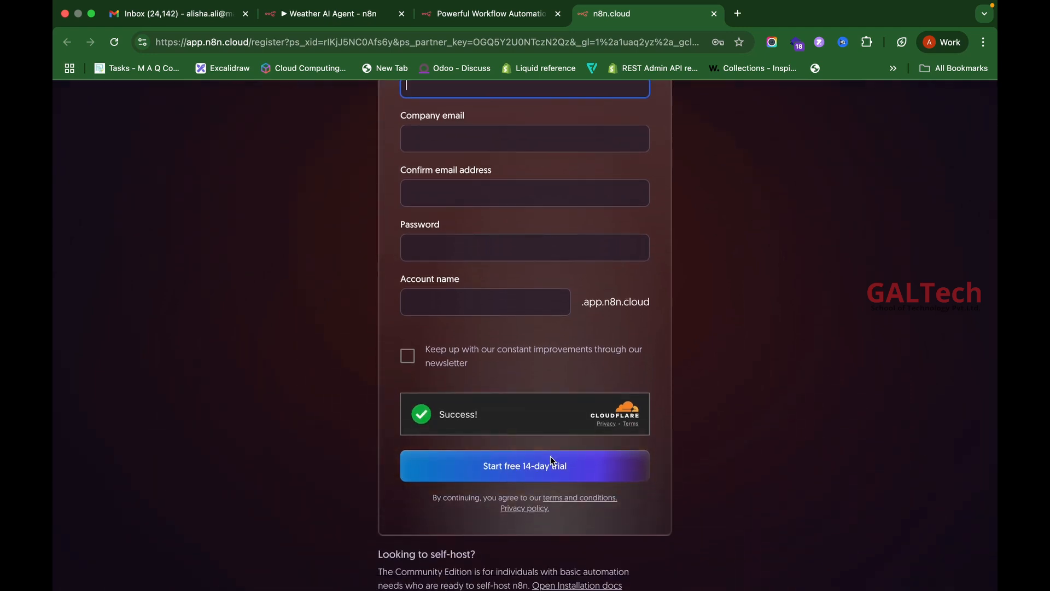
{"action": "scroll", "coordinate": [520, 395], "scroll_direction": "up", "scroll_amount": 5}
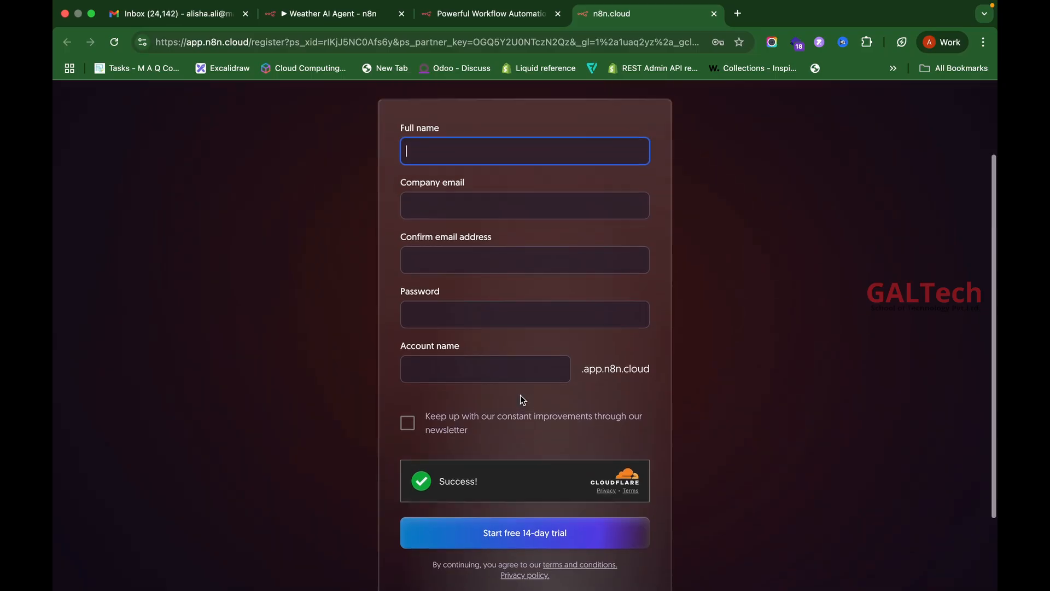
{"action": "type", "text": "Alisha"}
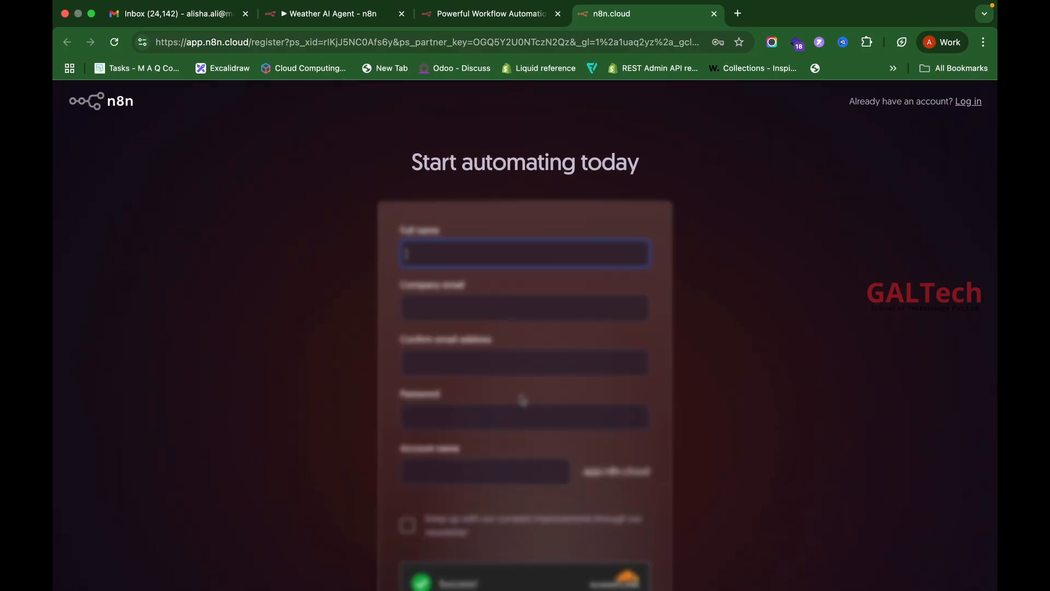
{"action": "type", "text": " Mohammed Ali"}
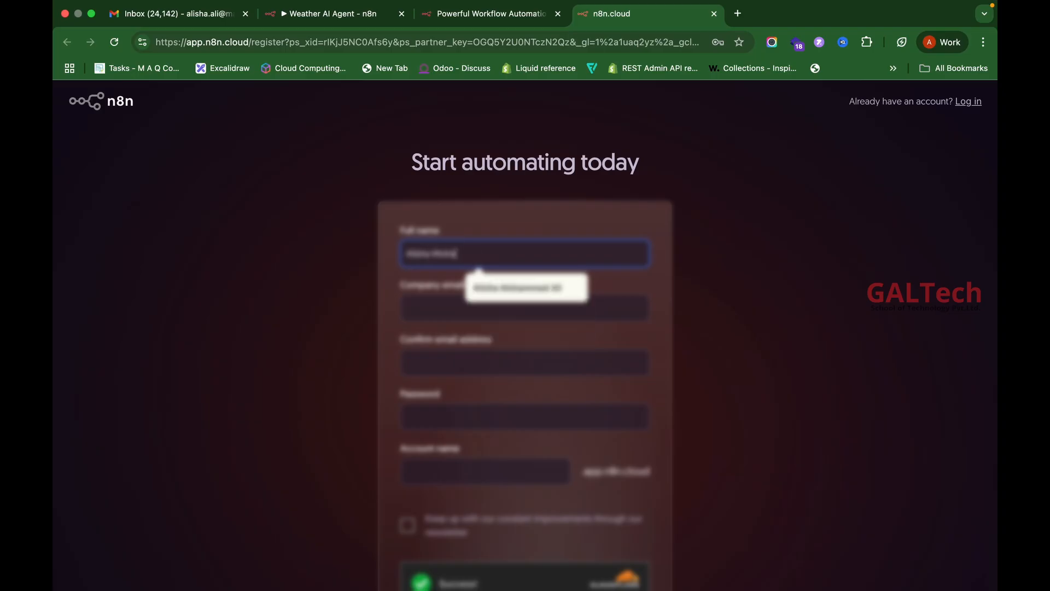
{"action": "left_click", "coordinate": [441, 310]}
{"action": "left_click", "coordinate": [477, 341]}
{"action": "left_click", "coordinate": [492, 364]}
{"action": "left_click", "coordinate": [495, 395]}
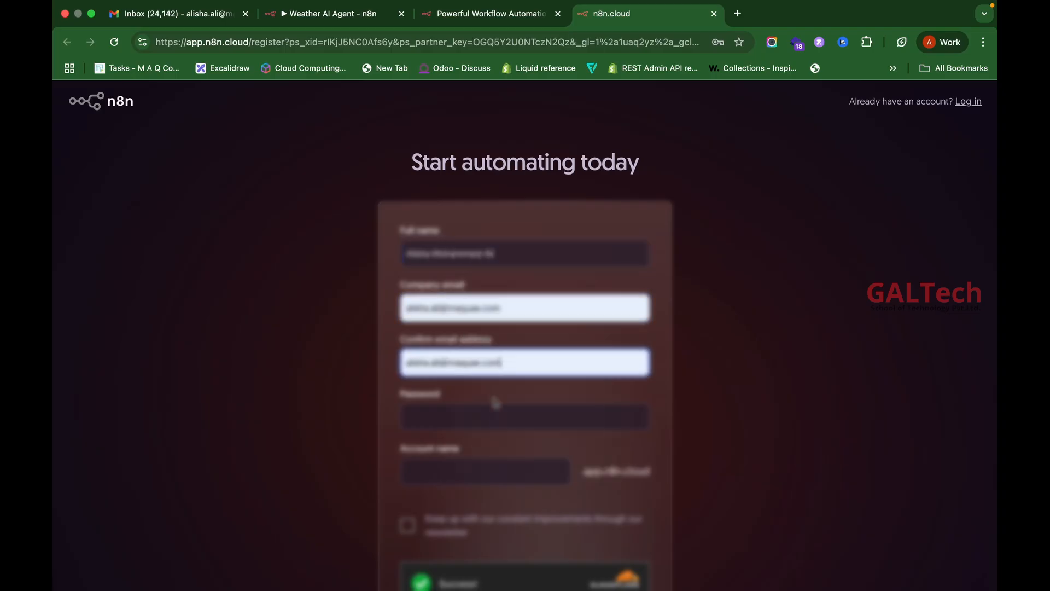
{"action": "scroll", "coordinate": [496, 416], "scroll_direction": "down", "scroll_amount": 4}
{"action": "scroll", "coordinate": [495, 415], "scroll_direction": "up", "scroll_amount": 3}
{"action": "left_click", "coordinate": [491, 369]}
{"action": "type", "text": "•••••••••"}
{"action": "left_click", "coordinate": [435, 429]}
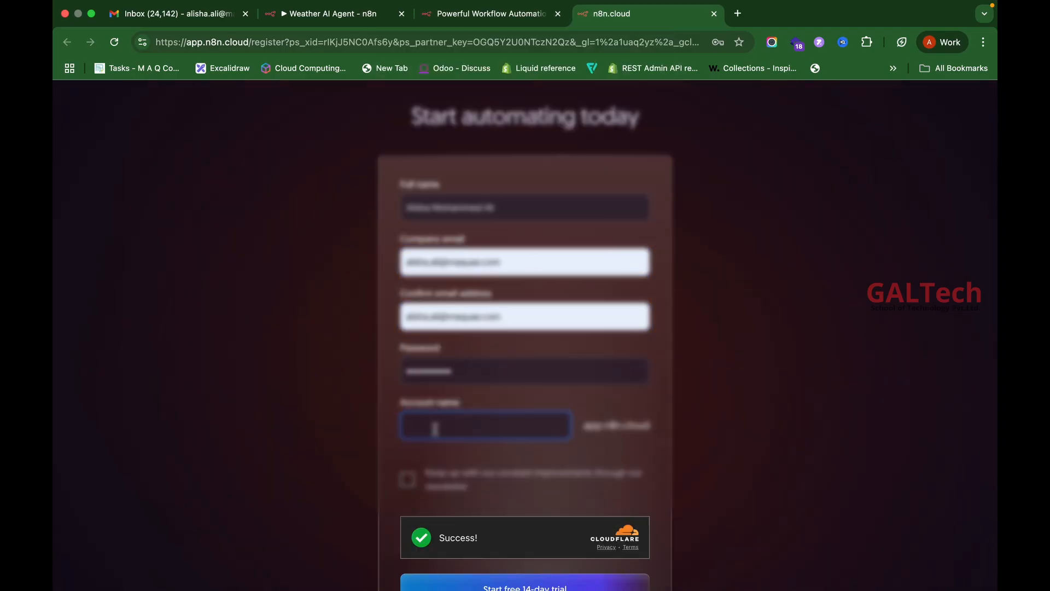
{"action": "type", "text": "alishaal"}
Step: Opt in to the newsletter, start the free 14-day trial and create a new workflow
{"action": "left_click", "coordinate": [407, 480]}
{"action": "scroll", "coordinate": [492, 437], "scroll_direction": "down", "scroll_amount": 3}
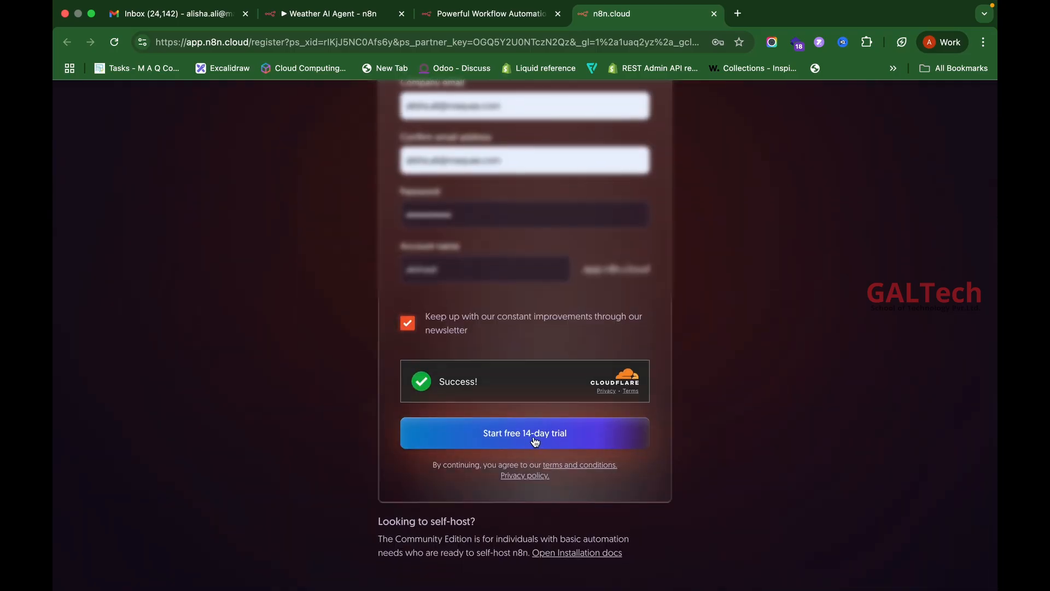
{"action": "left_click", "coordinate": [535, 439]}
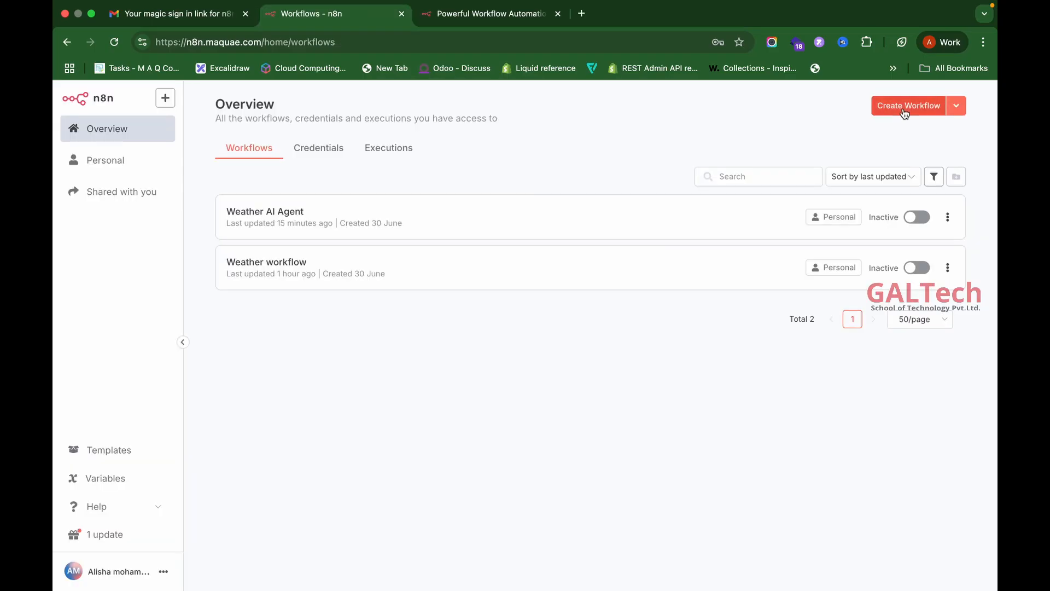
{"action": "left_click", "coordinate": [903, 108]}
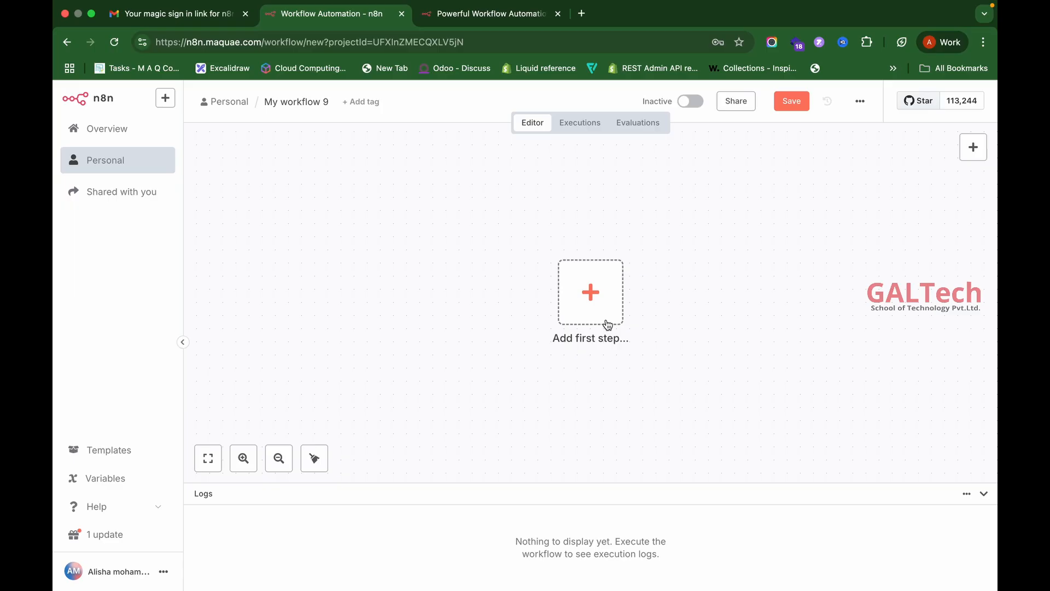
Step: Add an 'On a schedule' Schedule Trigger as the workflow's first step
{"action": "left_click", "coordinate": [590, 294]}
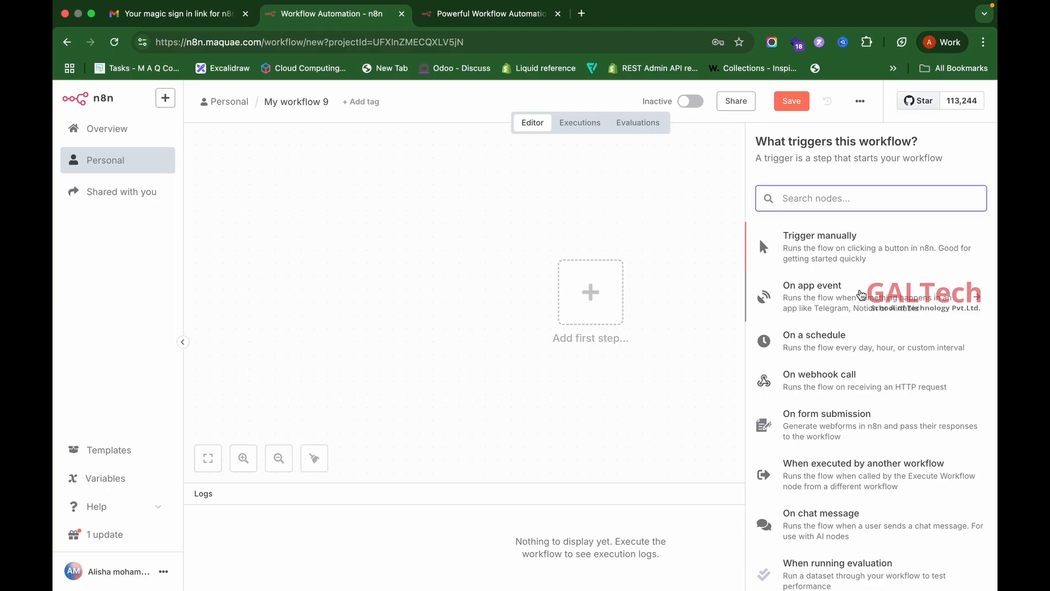
{"action": "scroll", "coordinate": [866, 239], "scroll_direction": "down", "scroll_amount": 2}
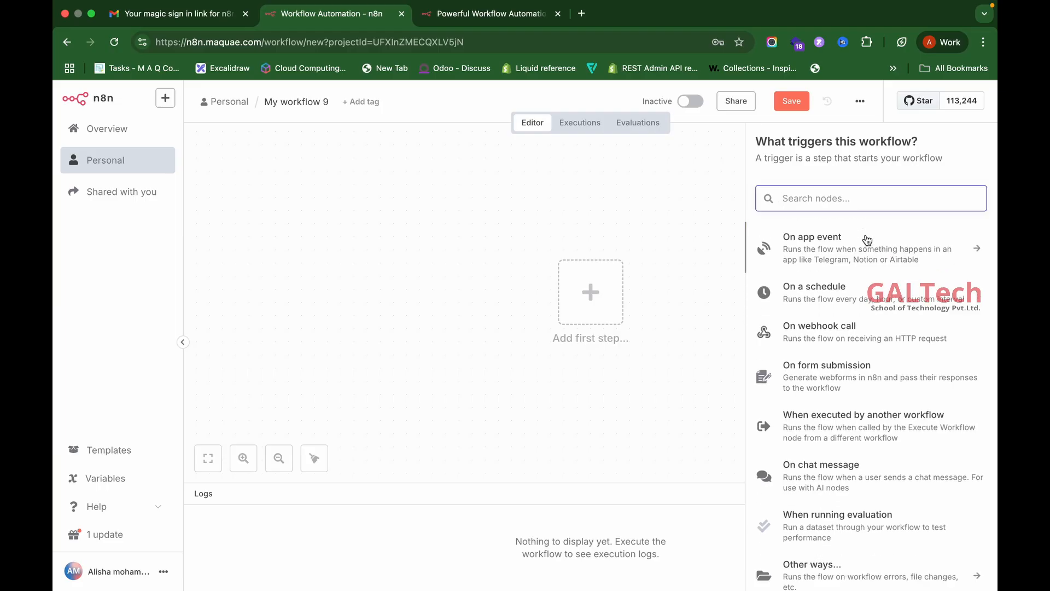
{"action": "scroll", "coordinate": [866, 239], "scroll_direction": "up", "scroll_amount": 2}
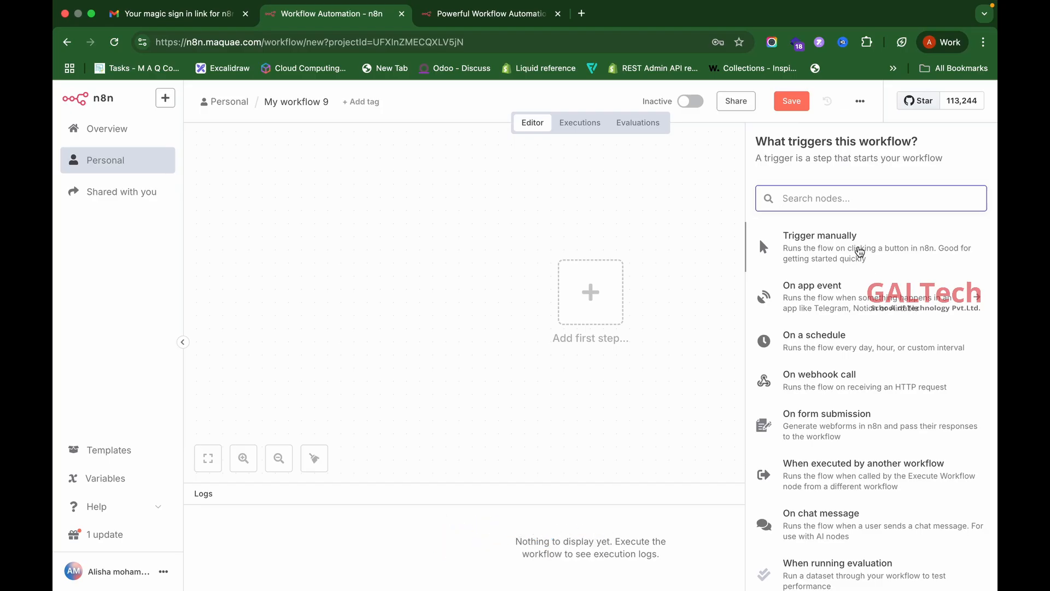
{"action": "scroll", "coordinate": [860, 251], "scroll_direction": "down", "scroll_amount": 3}
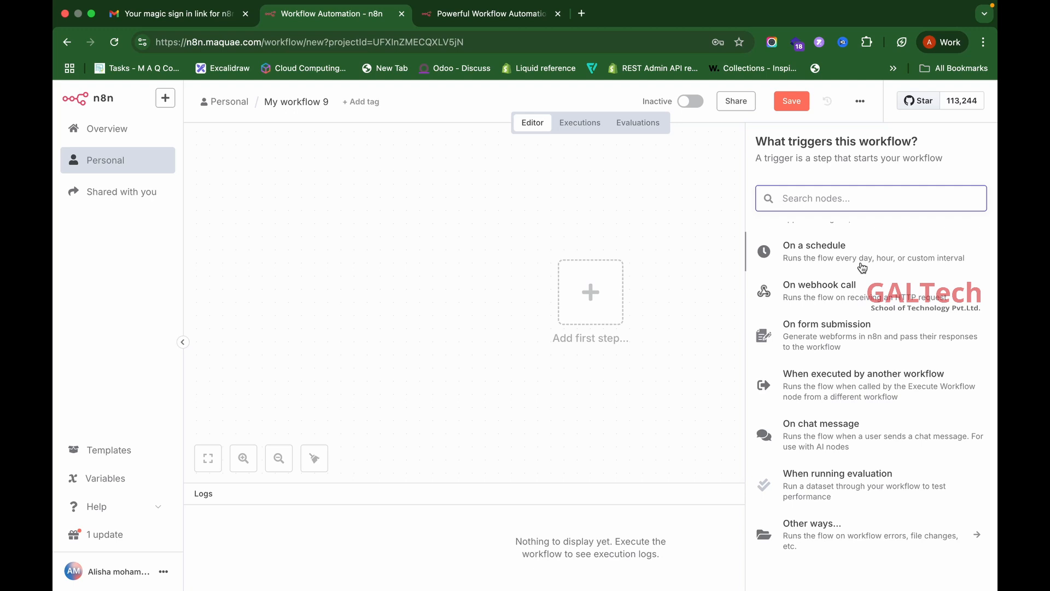
{"action": "scroll", "coordinate": [863, 268], "scroll_direction": "up", "scroll_amount": 2}
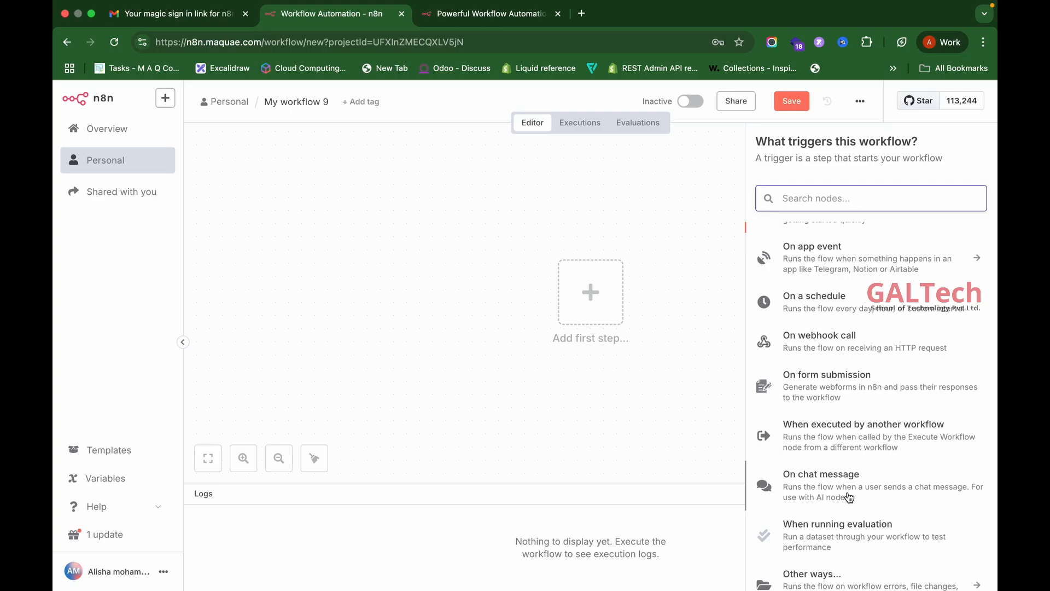
{"action": "scroll", "coordinate": [848, 496], "scroll_direction": "down", "scroll_amount": 2}
{"action": "scroll", "coordinate": [848, 496], "scroll_direction": "up", "scroll_amount": 2}
{"action": "scroll", "coordinate": [848, 496], "scroll_direction": "up", "scroll_amount": 1}
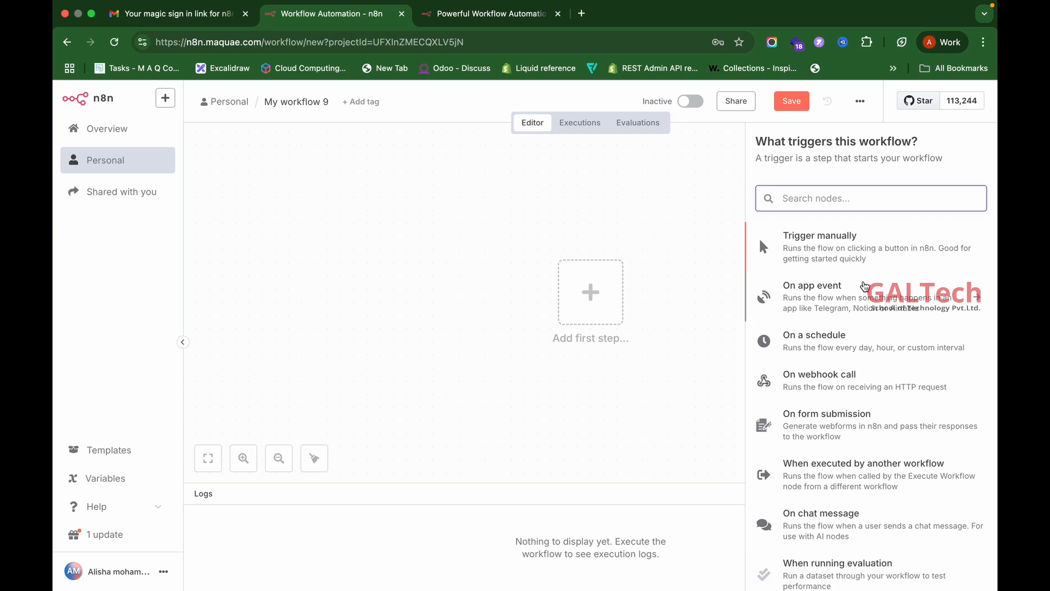
{"action": "left_click", "coordinate": [863, 330]}
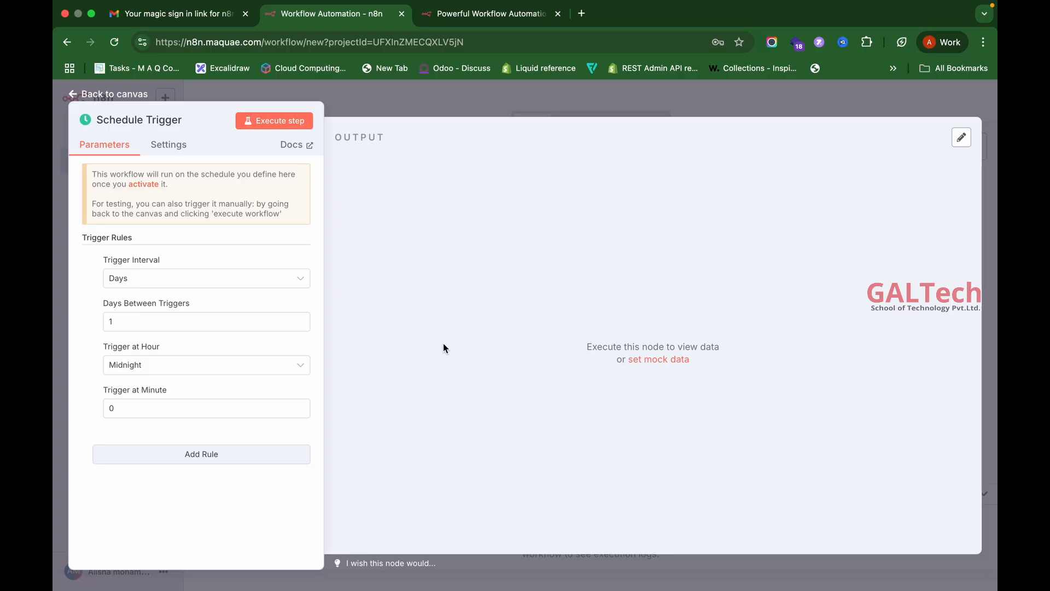
Step: Set the Schedule Trigger hour to 8am and go back to the canvas
{"action": "left_click", "coordinate": [170, 146]}
{"action": "left_click", "coordinate": [113, 145]}
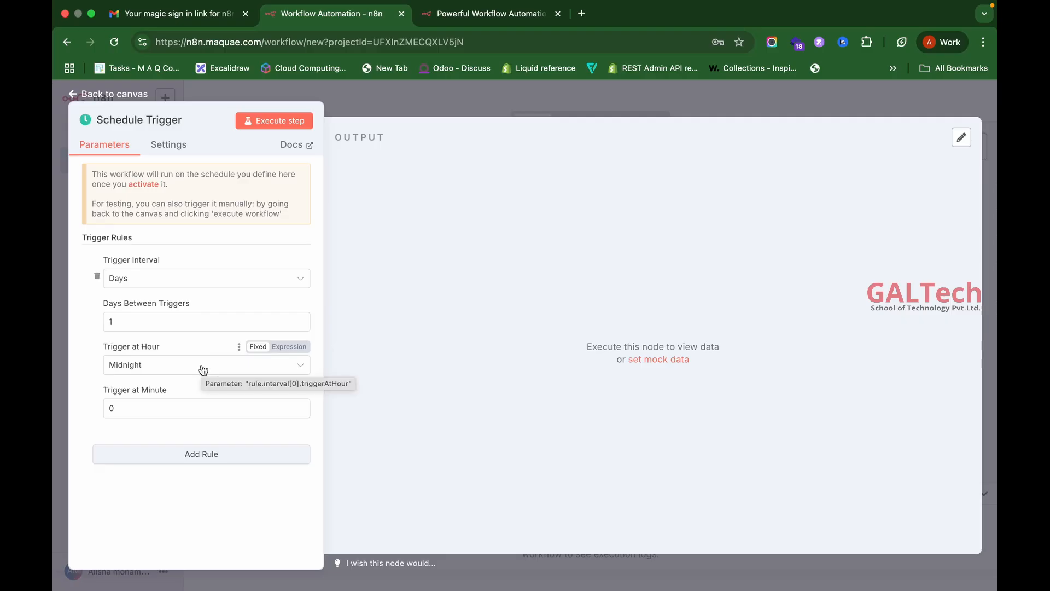
{"action": "left_click", "coordinate": [293, 373]}
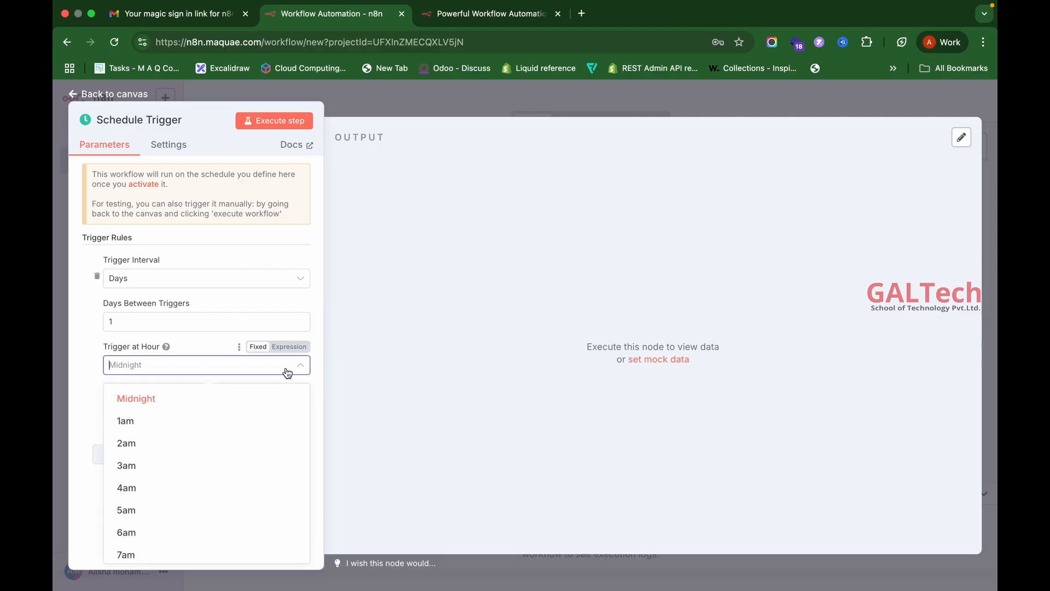
{"action": "scroll", "coordinate": [206, 487], "scroll_direction": "down", "scroll_amount": 2}
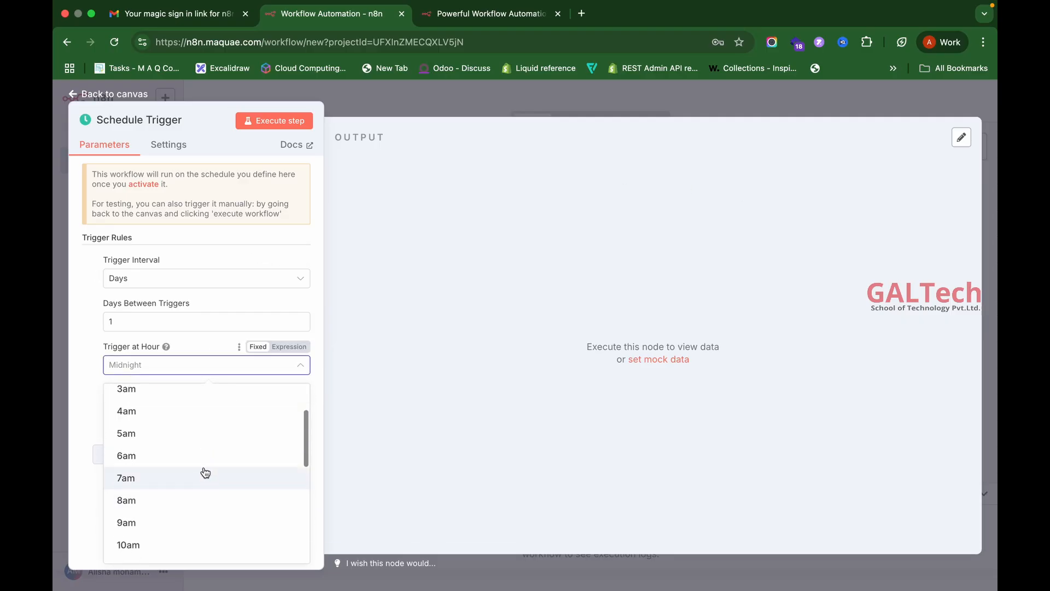
{"action": "left_click", "coordinate": [212, 506]}
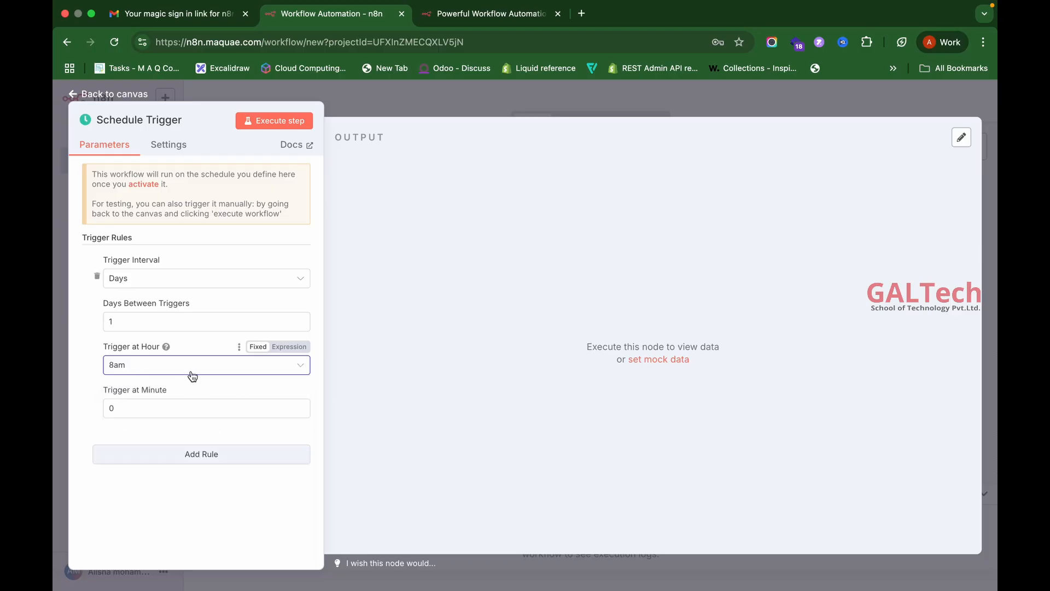
{"action": "left_click", "coordinate": [934, 93]}
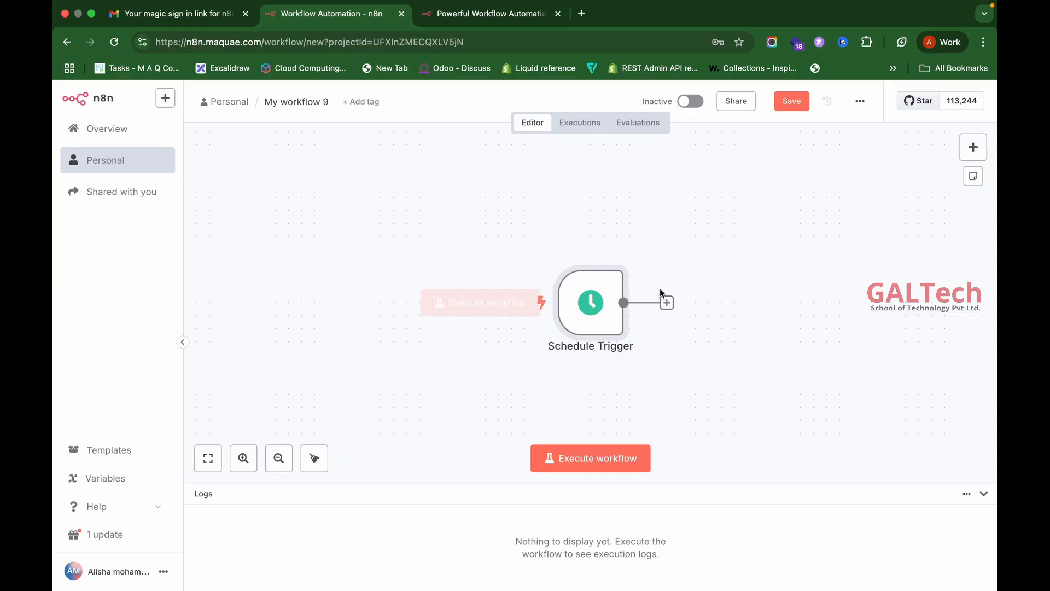
{"action": "scroll", "coordinate": [512, 388], "scroll_direction": "right", "scroll_amount": 5}
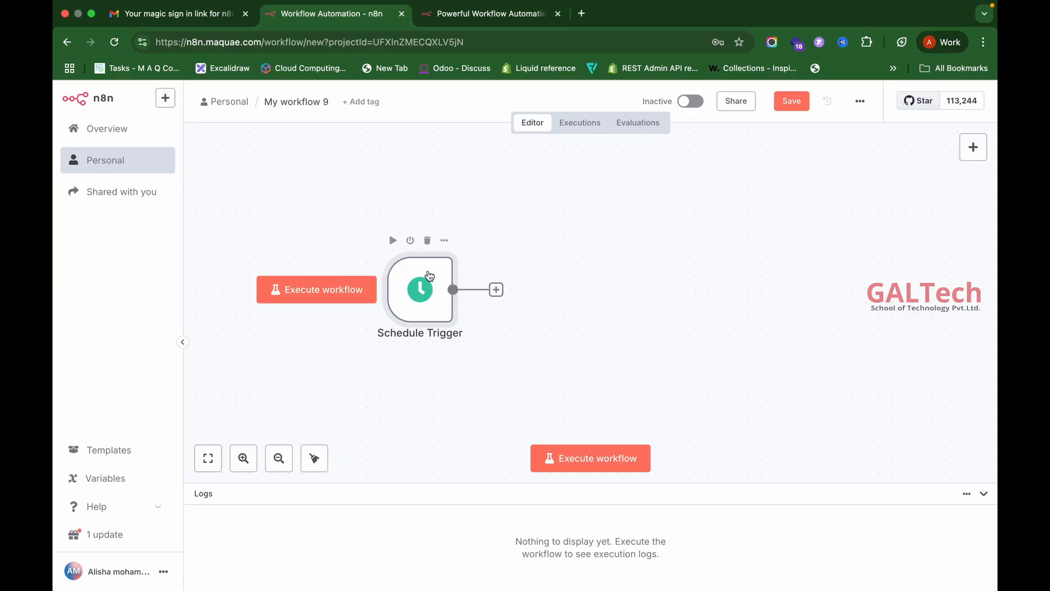
{"action": "left_click", "coordinate": [513, 383]}
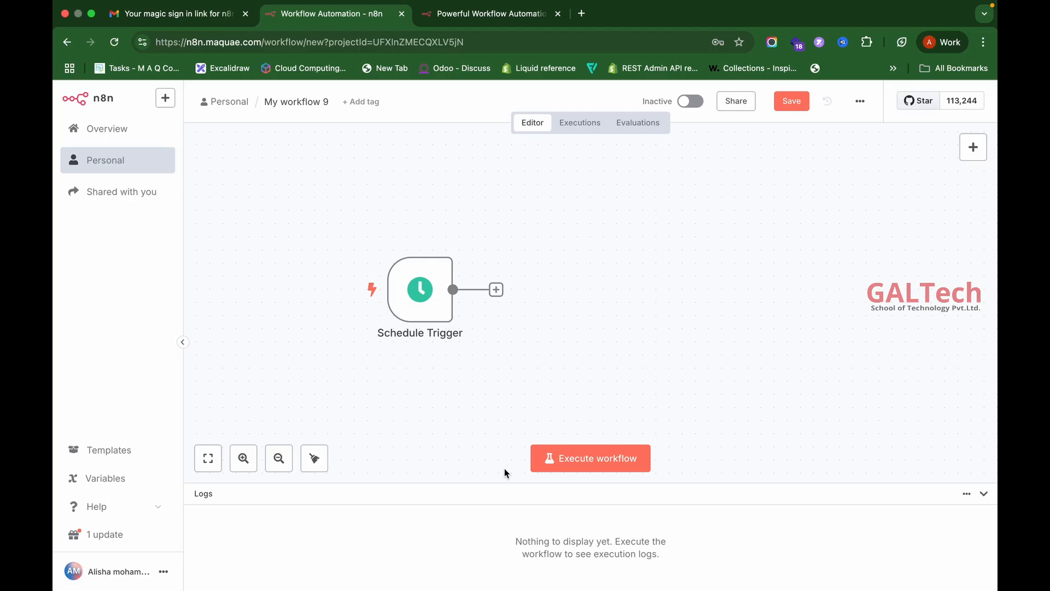
Step: Add a node after the Schedule Trigger, searching 'Open' then 'Shop' and viewing Shopify's actions
{"action": "left_click", "coordinate": [496, 290]}
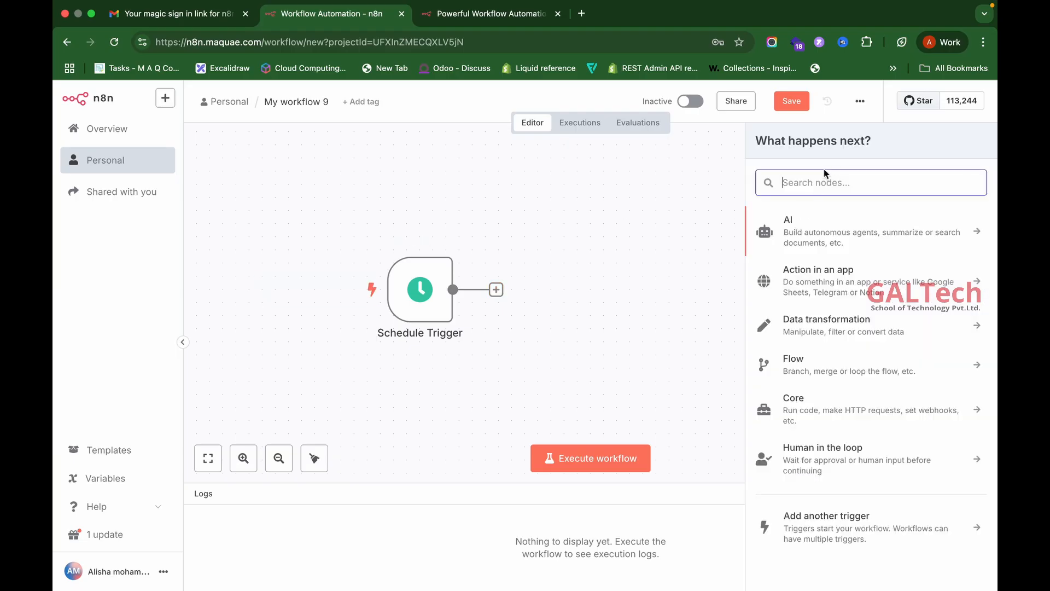
{"action": "type", "text": "Ope"}
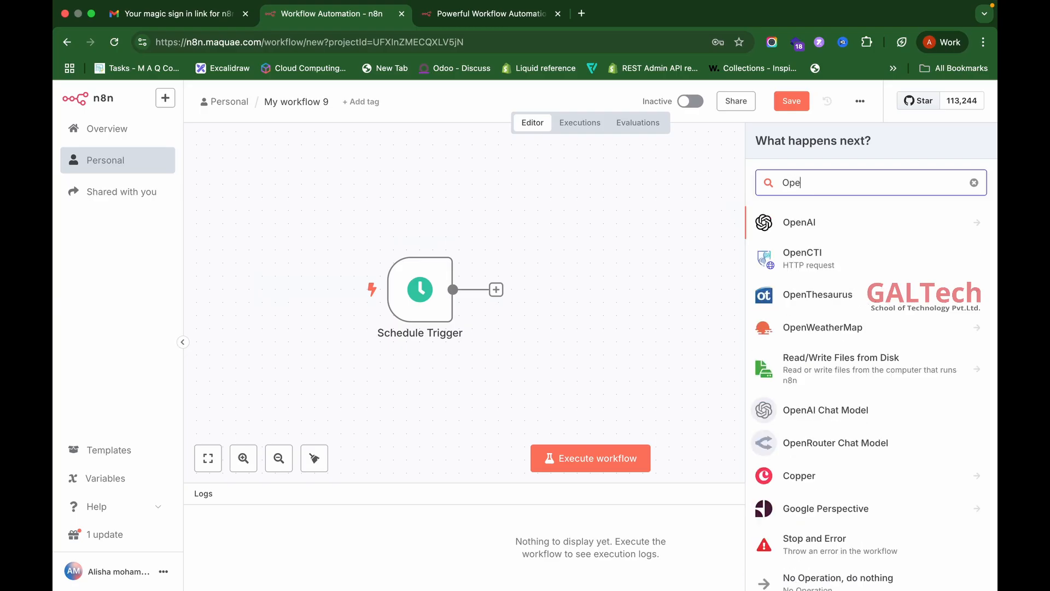
{"action": "type", "text": "n"}
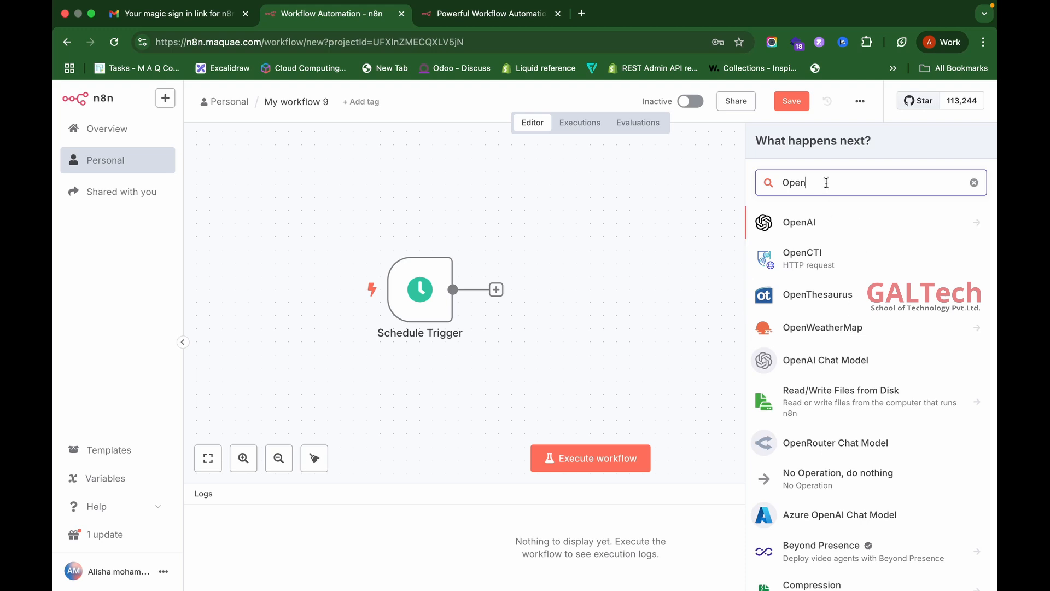
{"action": "key", "text": "BackSpace"}
{"action": "key", "text": "BackSpace"}
{"action": "key", "text": "BackSpace"}
{"action": "key", "text": "BackSpace"}
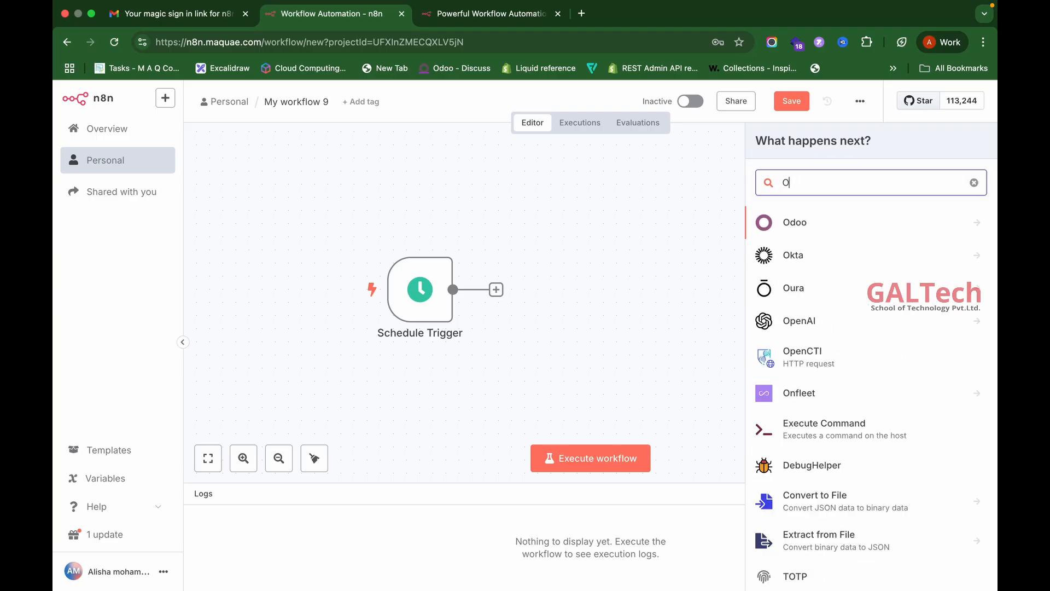
{"action": "type", "text": "Shop"}
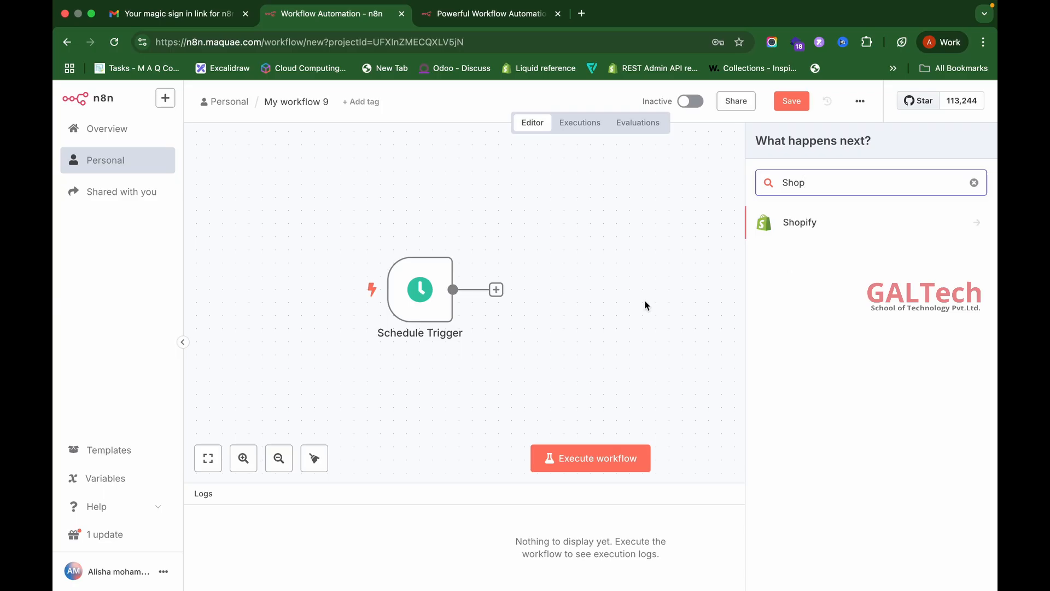
{"action": "mouse_move", "coordinate": [416, 292]}
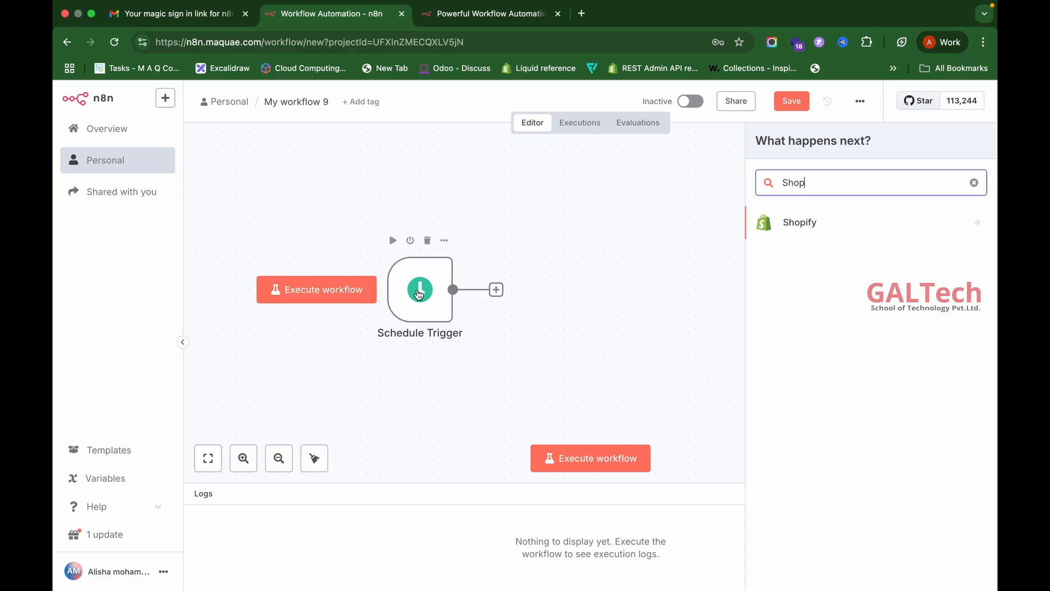
{"action": "left_click", "coordinate": [816, 229]}
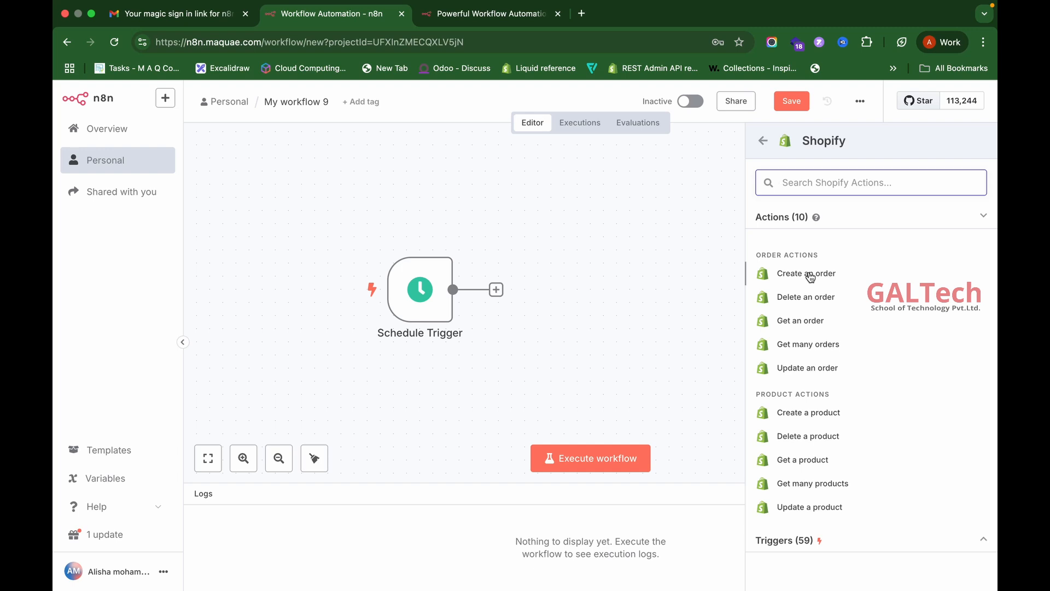
Step: Leave Shopify, search 'open' and add OpenWeatherMap's 'Return current weather data' action
{"action": "mouse_move", "coordinate": [478, 310]}
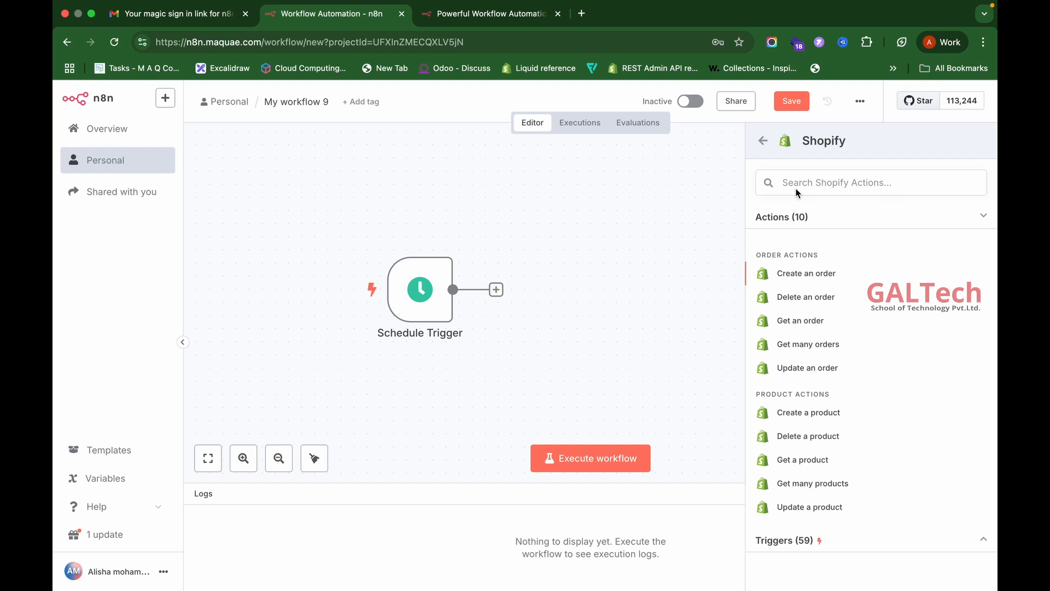
{"action": "left_click", "coordinate": [762, 141]}
{"action": "key", "text": "BackSpace"}
{"action": "key", "text": "BackSpace"}
{"action": "key", "text": "BackSpace"}
{"action": "key", "text": "BackSpace"}
{"action": "type", "text": "open"}
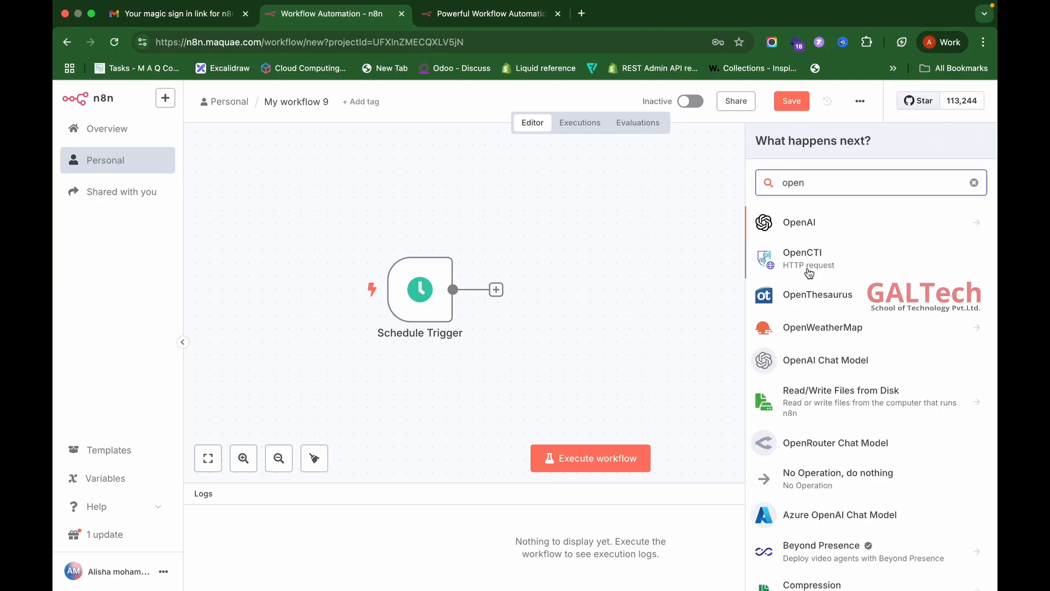
{"action": "left_click", "coordinate": [823, 335]}
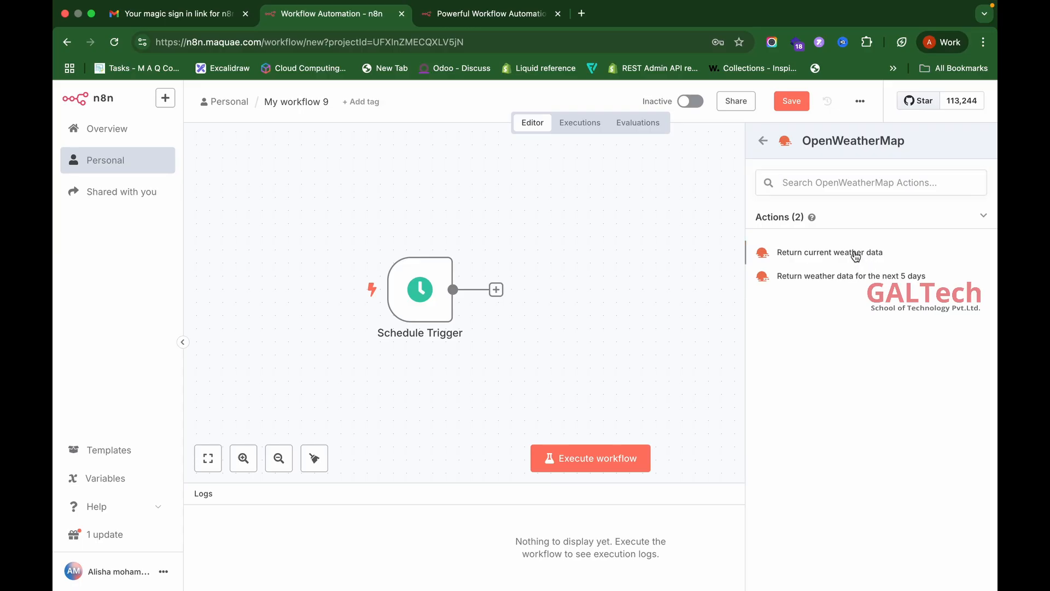
{"action": "left_click", "coordinate": [861, 258]}
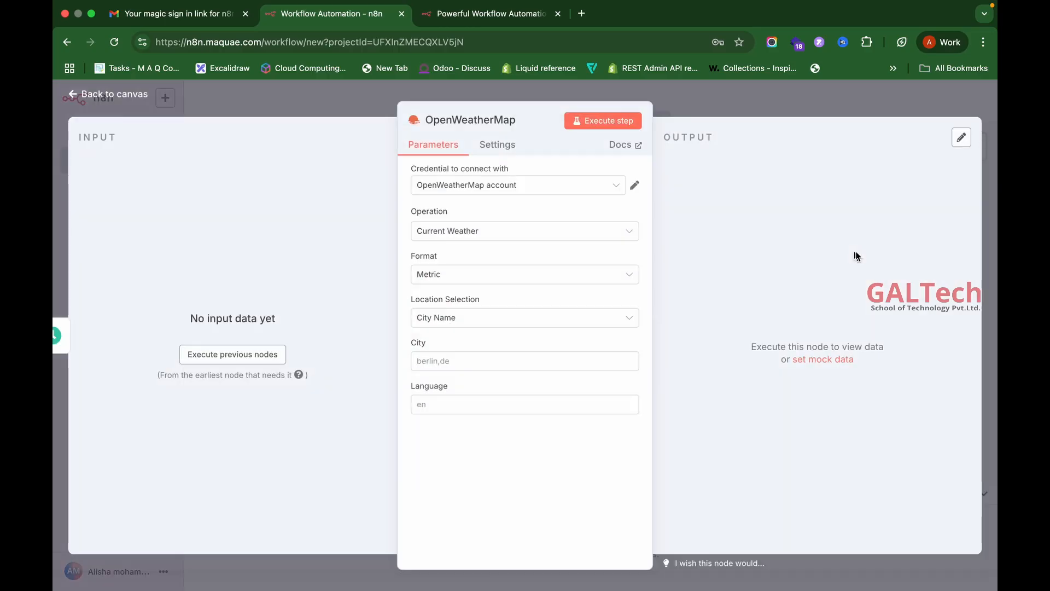
Step: Select the existing 'OpenWeatherMap account' as the node's credential
{"action": "left_click", "coordinate": [604, 186]}
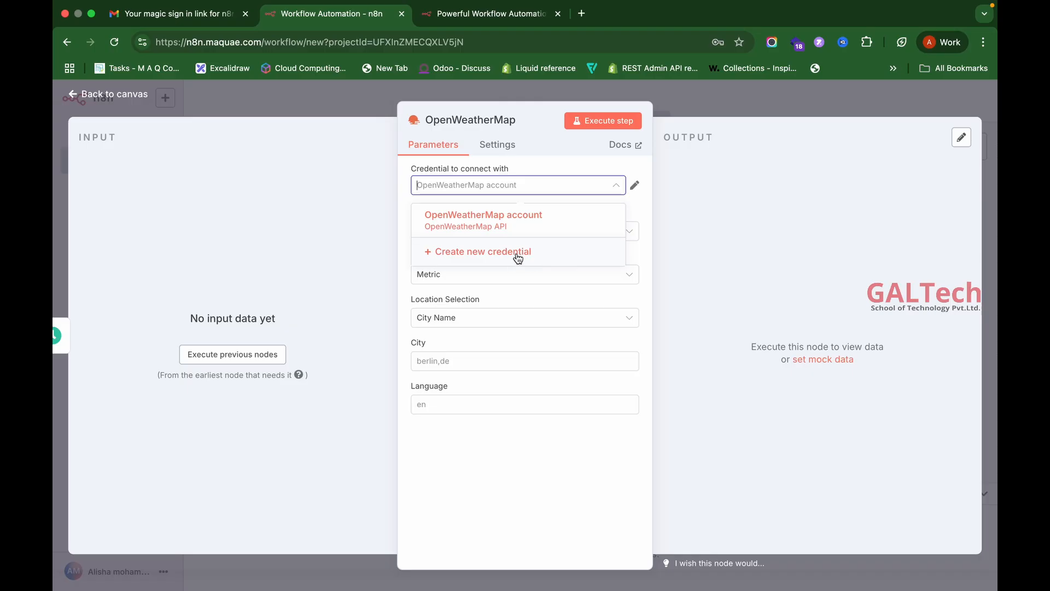
{"action": "left_click", "coordinate": [522, 224]}
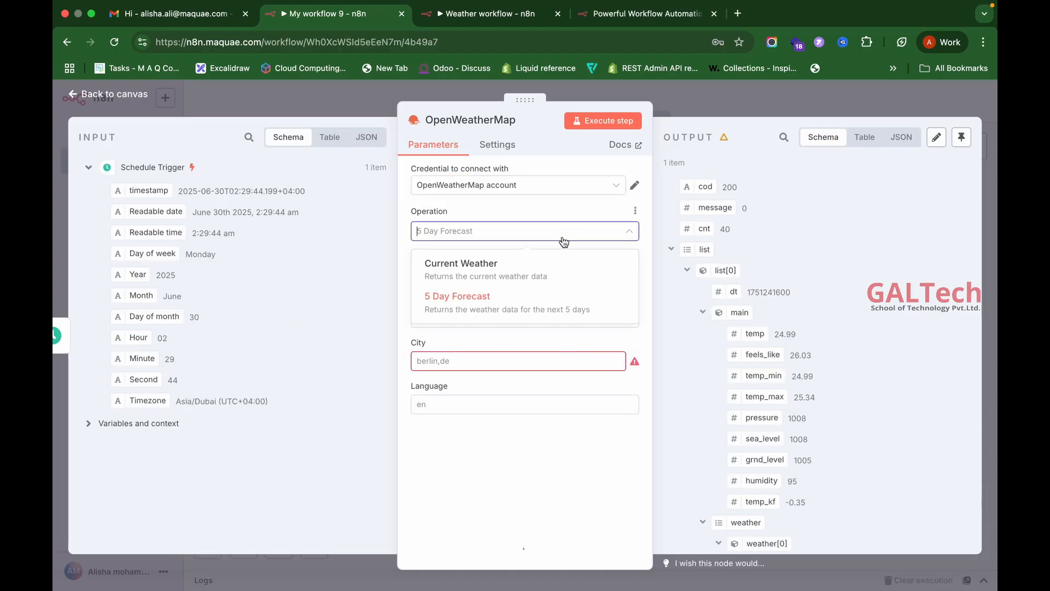
Step: Set the OpenWeatherMap node to a 5 Day Forecast by City Name for Kochi
{"action": "left_click", "coordinate": [543, 310]}
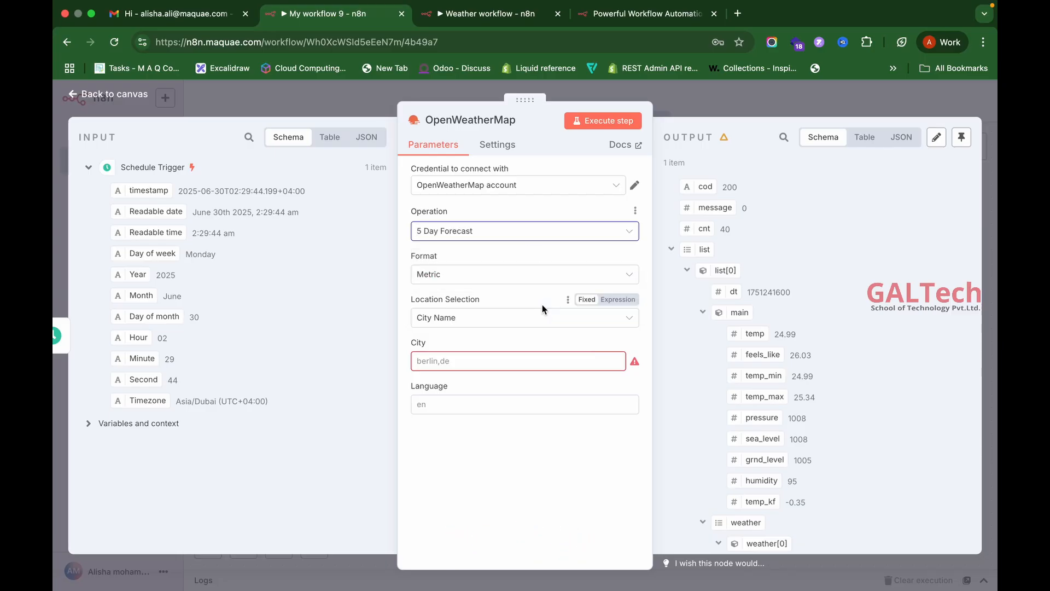
{"action": "left_click", "coordinate": [546, 320]}
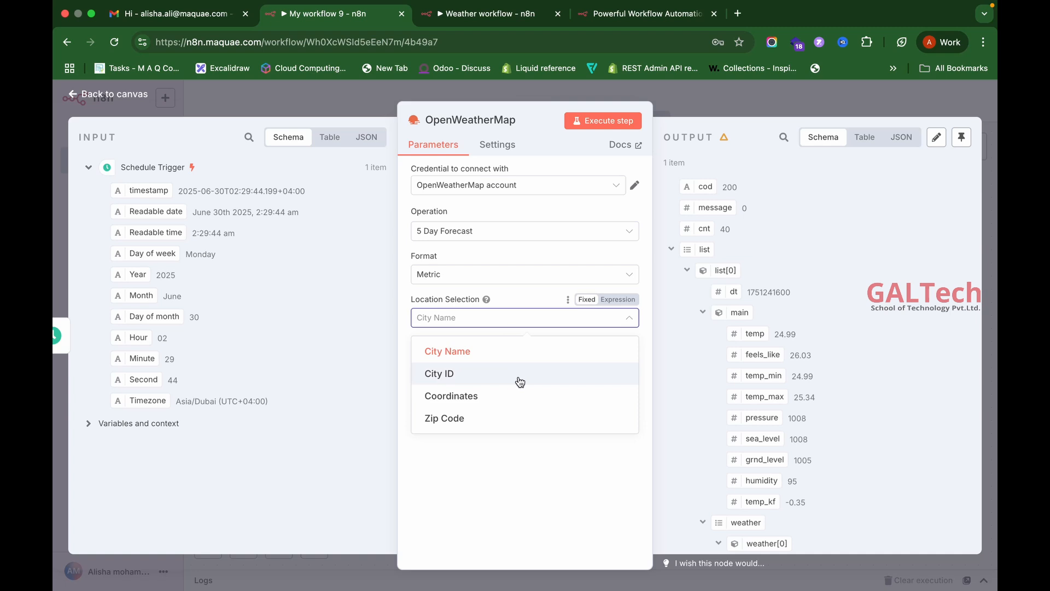
{"action": "left_click", "coordinate": [517, 355]}
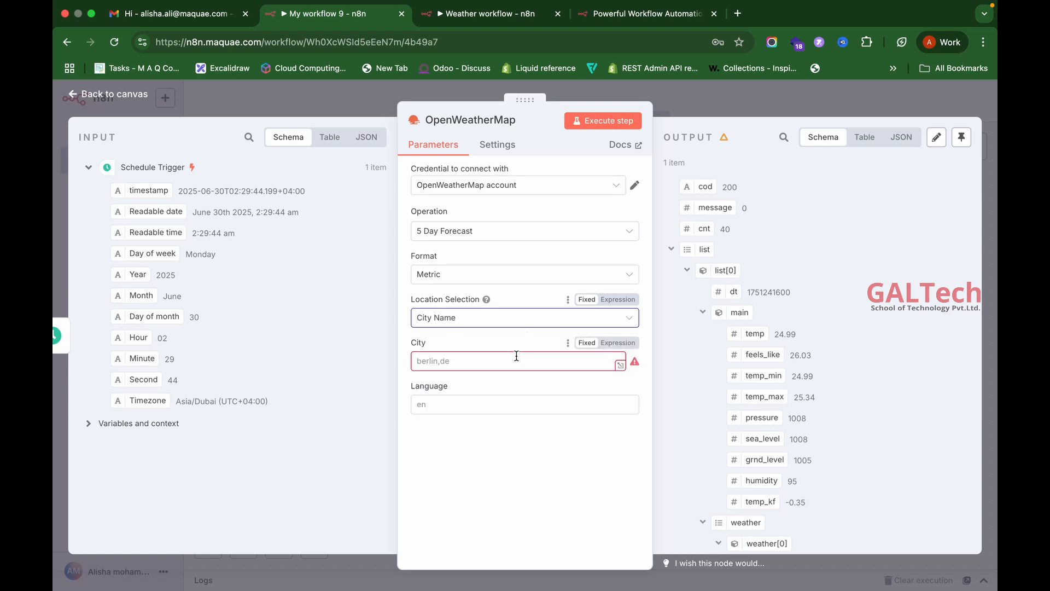
{"action": "left_click", "coordinate": [517, 356]}
{"action": "type", "text": "Kochin"}
{"action": "key", "text": "BackSpace"}
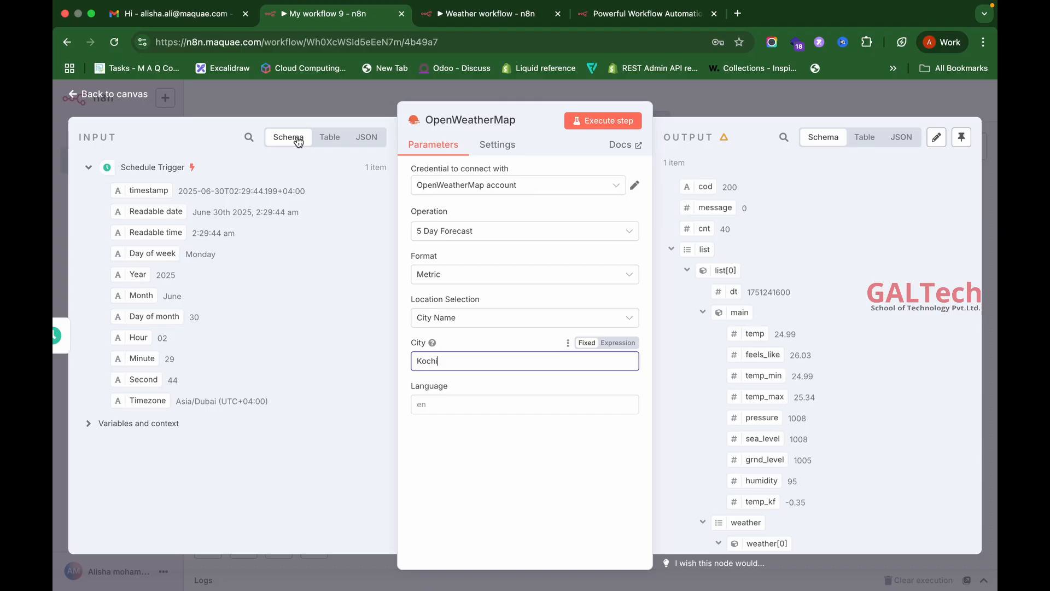
Step: Check the input data in table, JSON and schema views, then close the node and save
{"action": "left_click", "coordinate": [327, 138]}
{"action": "left_click", "coordinate": [365, 138]}
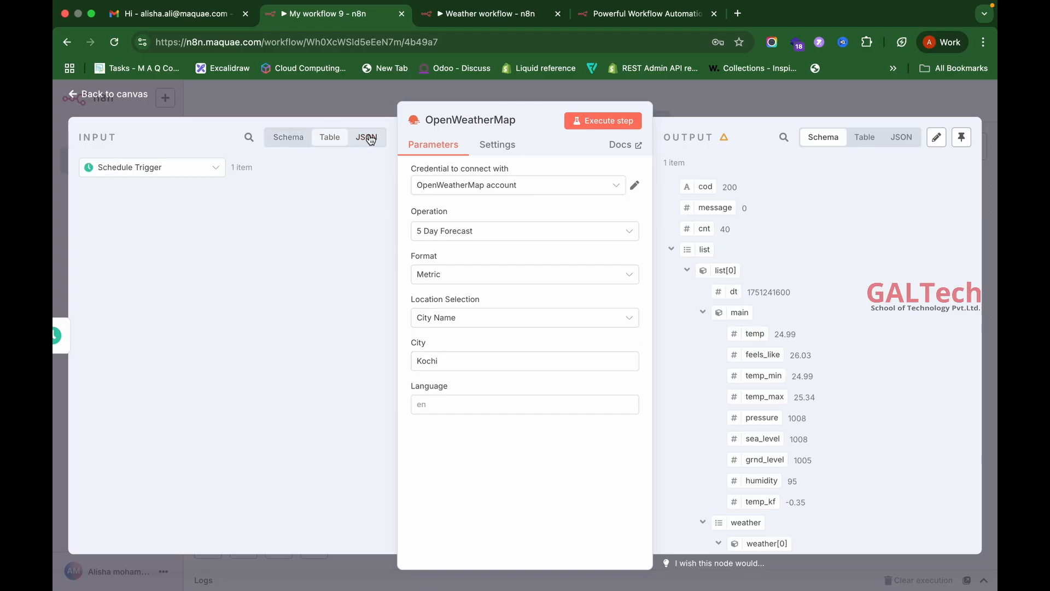
{"action": "left_click", "coordinate": [287, 137]}
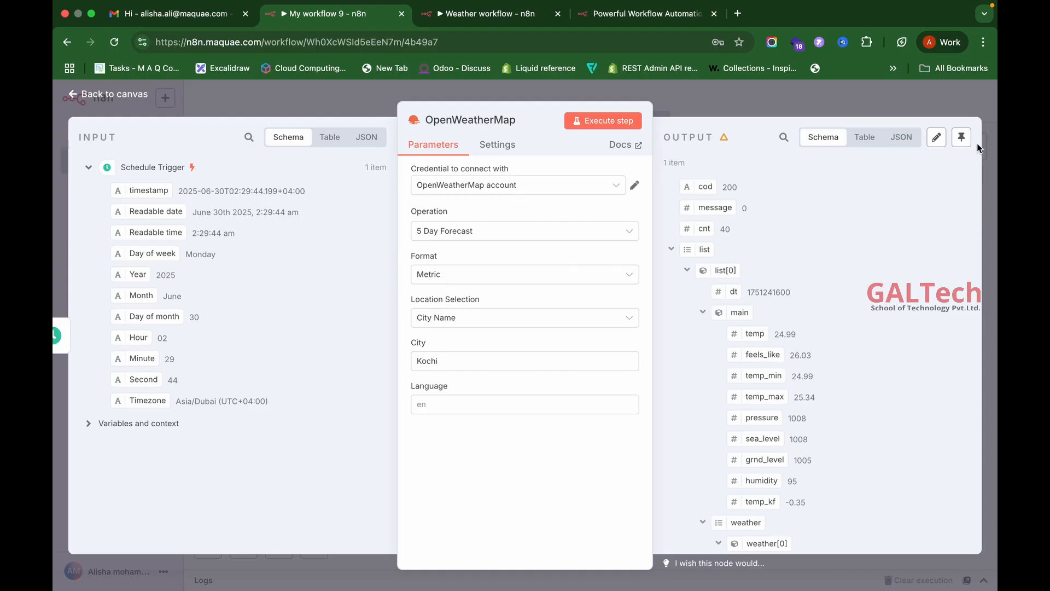
{"action": "left_click", "coordinate": [807, 104]}
{"action": "left_click", "coordinate": [787, 103]}
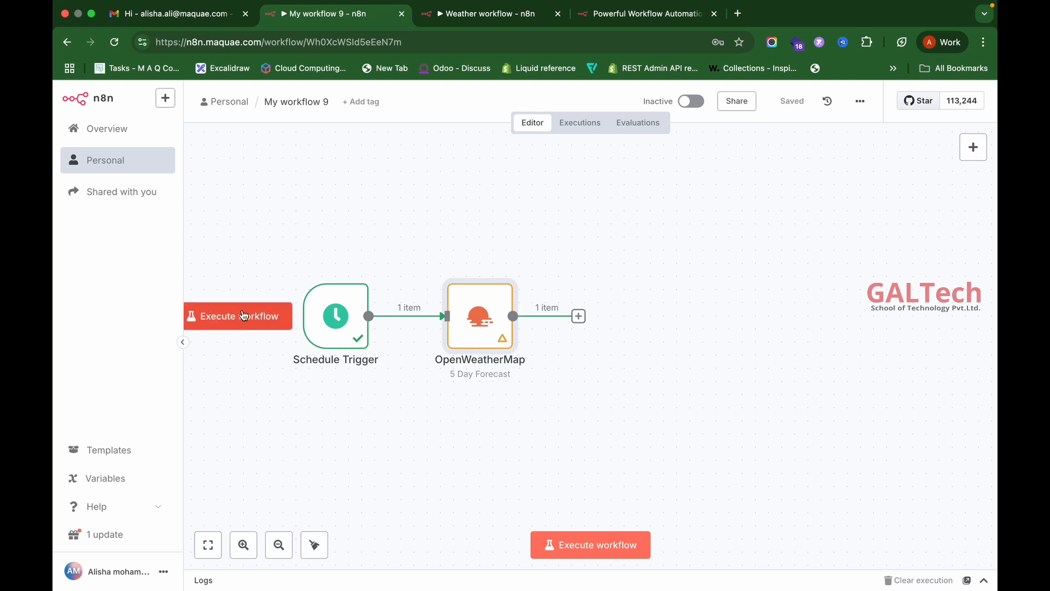
Step: Execute the whole workflow as a test run
{"action": "left_click", "coordinate": [244, 315]}
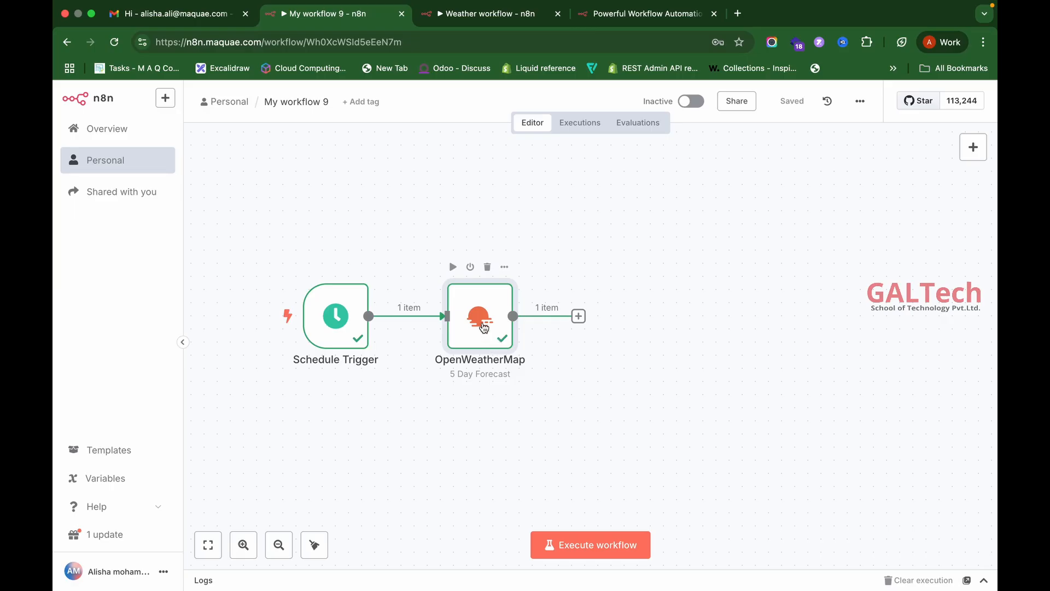
{"action": "double_click", "coordinate": [484, 327]}
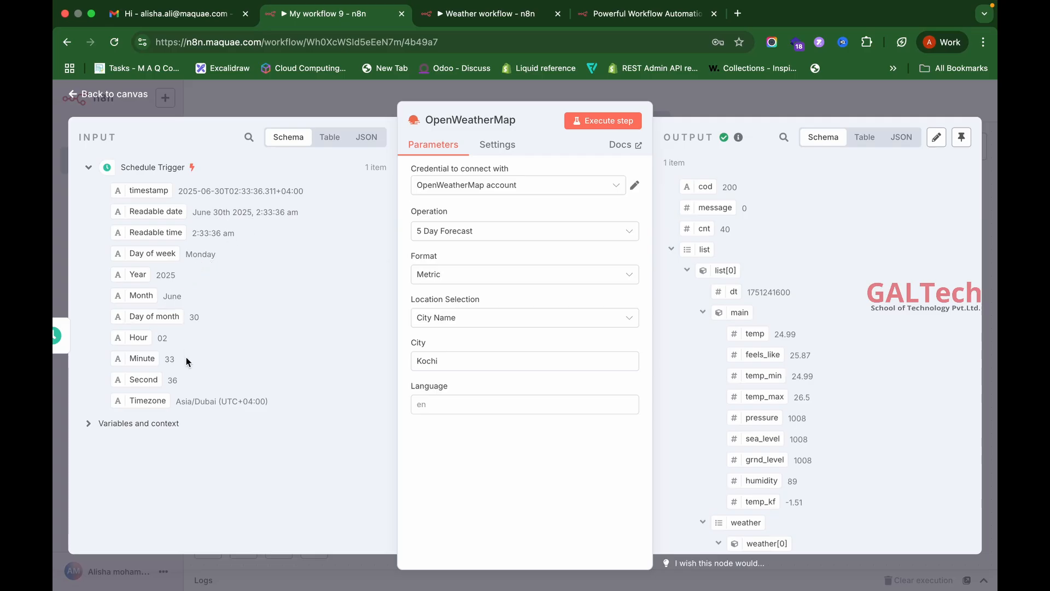
{"action": "scroll", "coordinate": [766, 278], "scroll_direction": "down", "scroll_amount": 3}
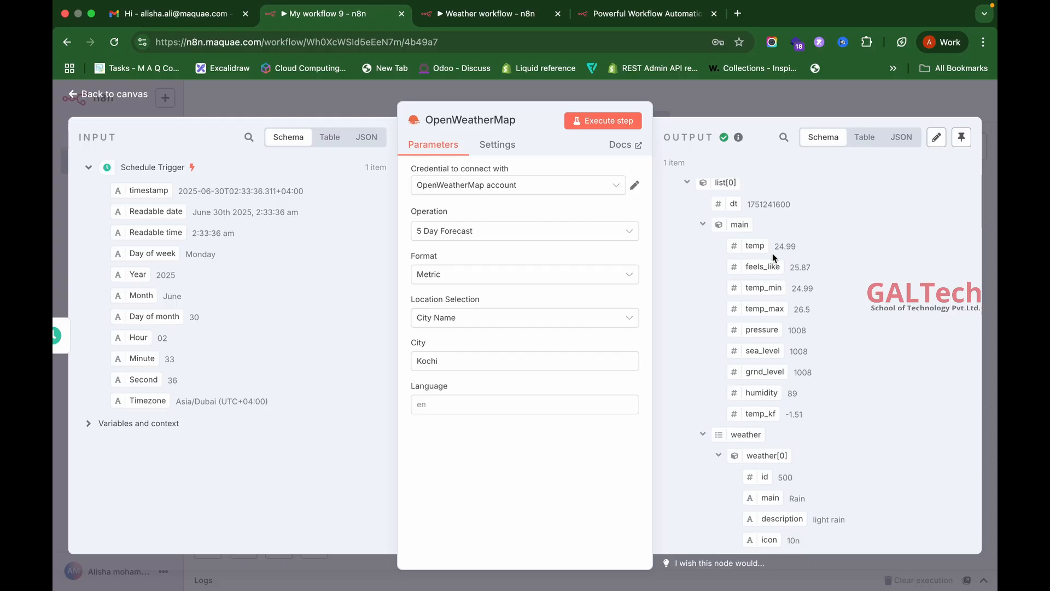
{"action": "scroll", "coordinate": [772, 254], "scroll_direction": "down", "scroll_amount": 5}
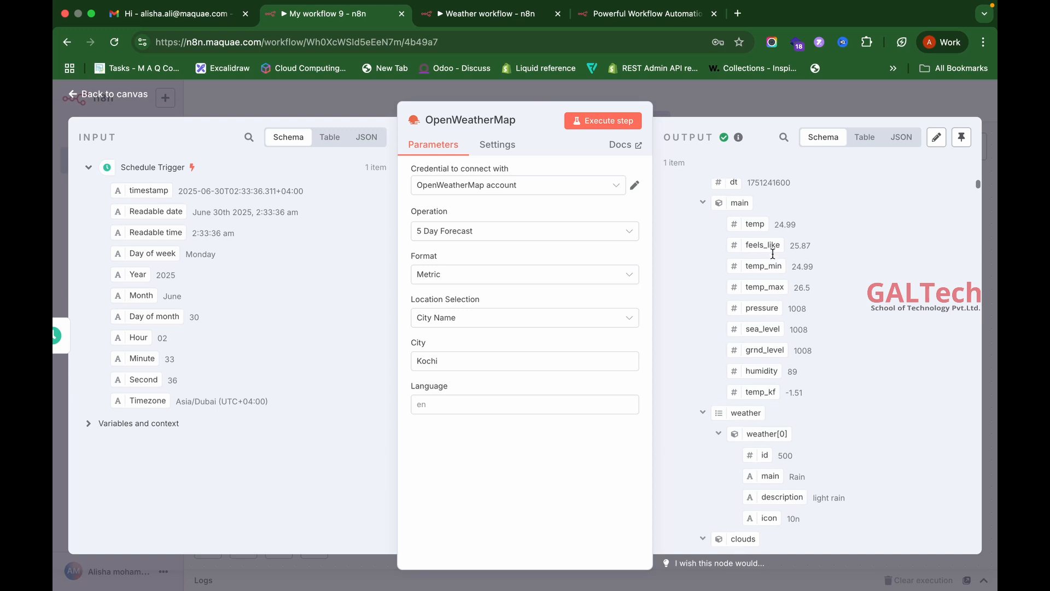
{"action": "scroll", "coordinate": [772, 254], "scroll_direction": "down", "scroll_amount": 9}
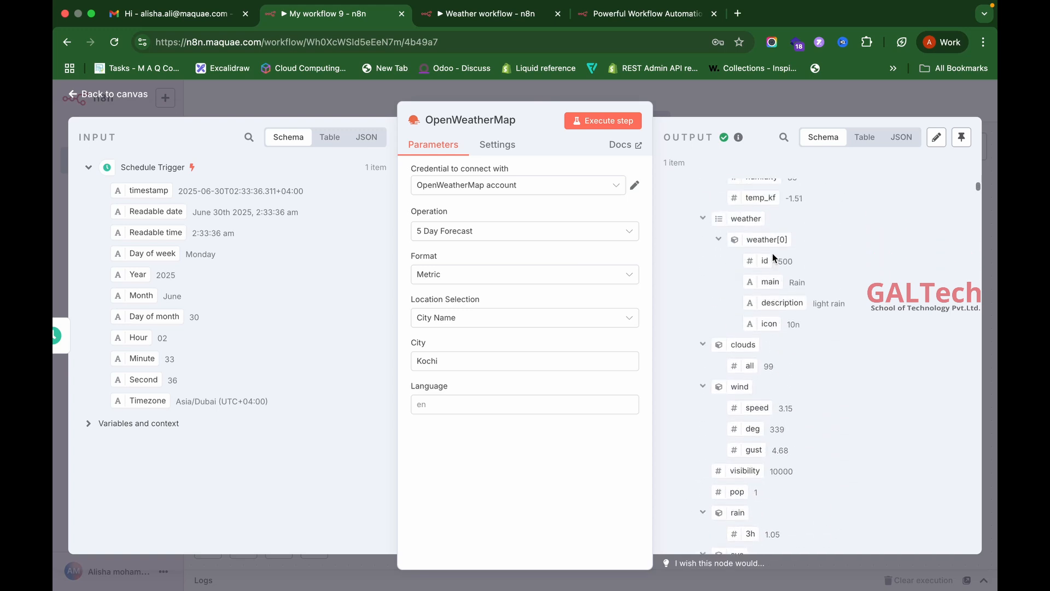
{"action": "scroll", "coordinate": [772, 254], "scroll_direction": "down", "scroll_amount": 4}
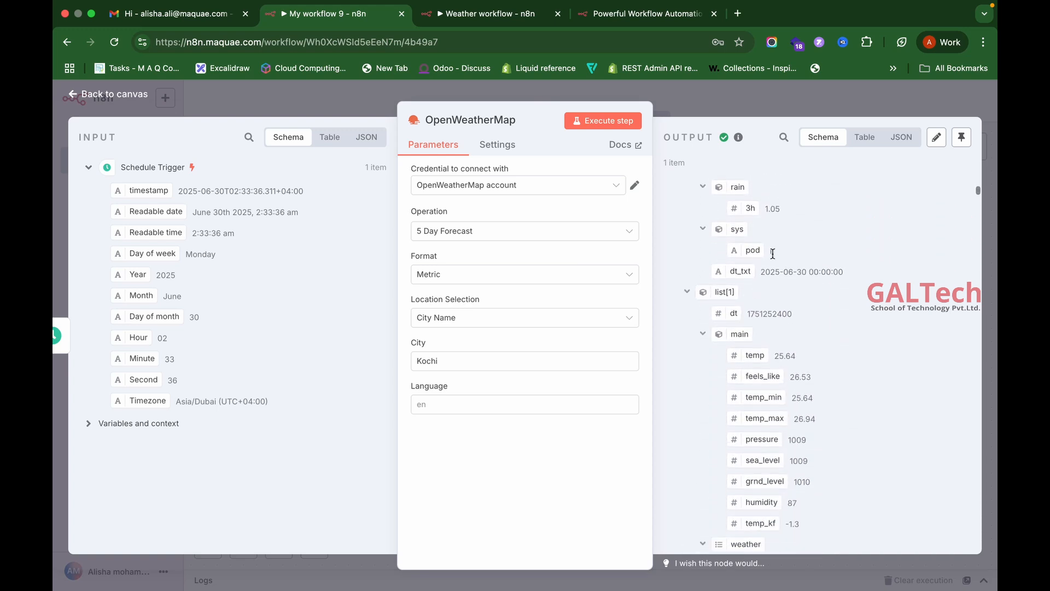
{"action": "scroll", "coordinate": [792, 316], "scroll_direction": "down", "scroll_amount": 20}
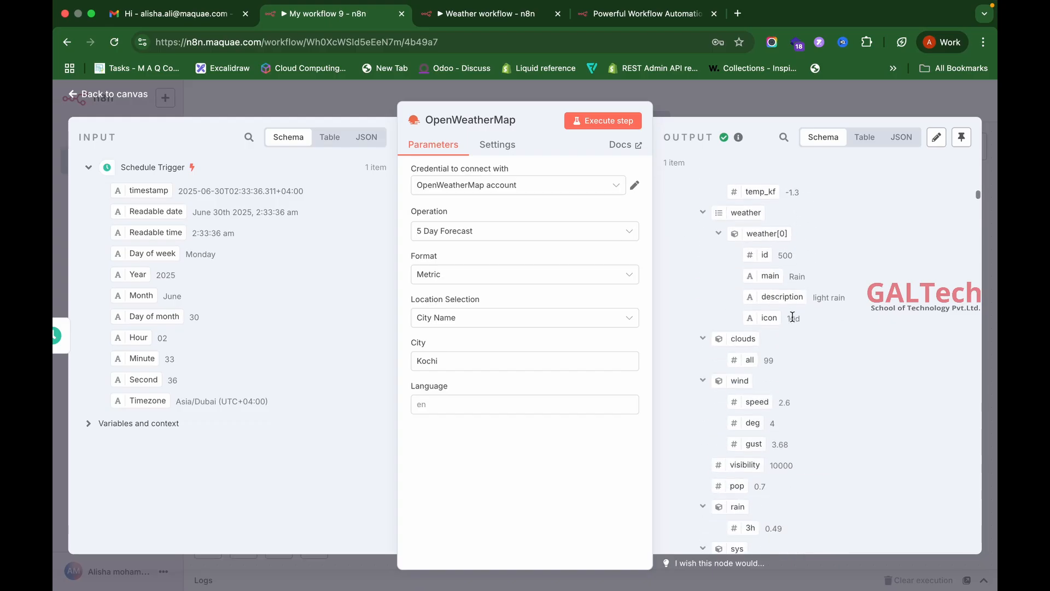
{"action": "scroll", "coordinate": [793, 316], "scroll_direction": "down", "scroll_amount": 8}
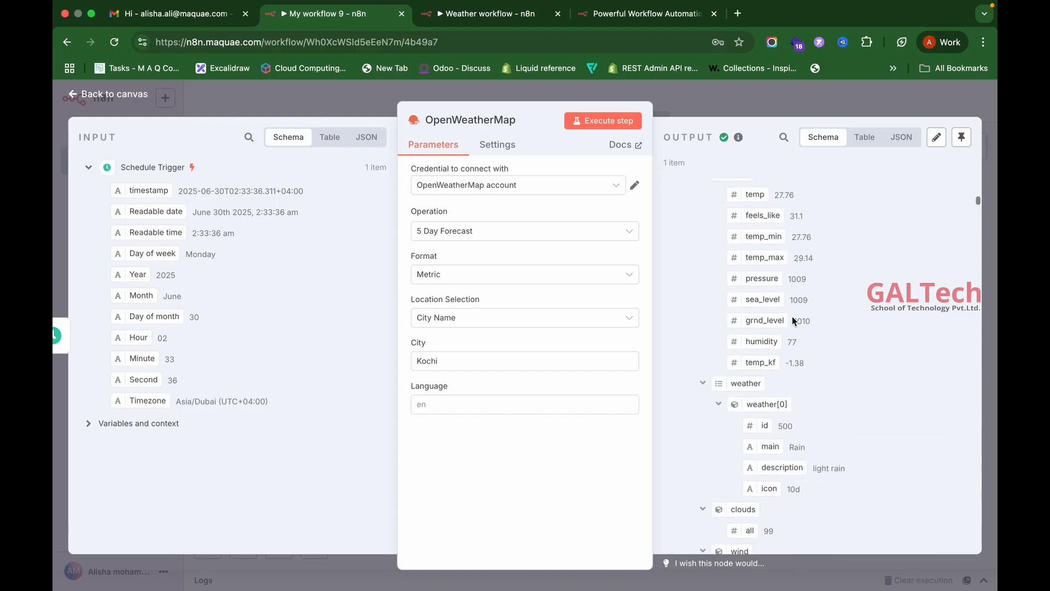
{"action": "left_click", "coordinate": [752, 102]}
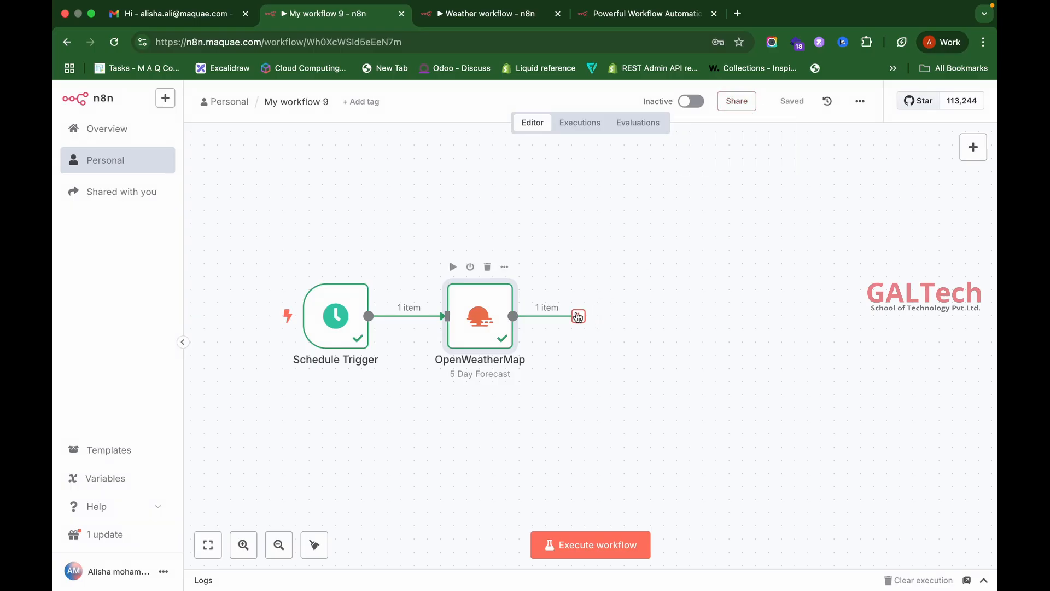
Step: Add a Code node after OpenWeatherMap by searching 'cod'
{"action": "left_click", "coordinate": [578, 317]}
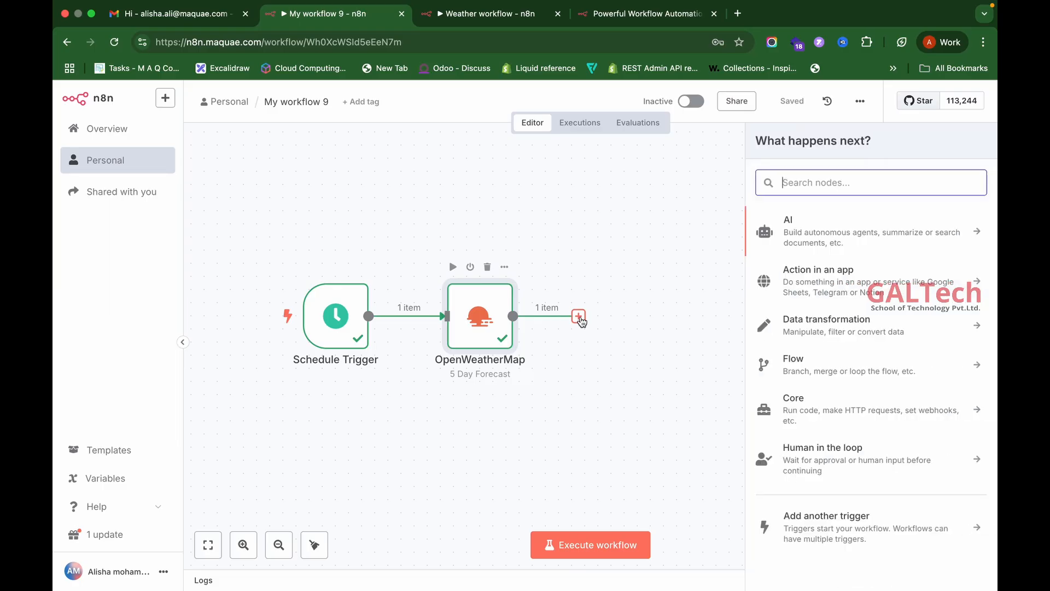
{"action": "type", "text": "cod"}
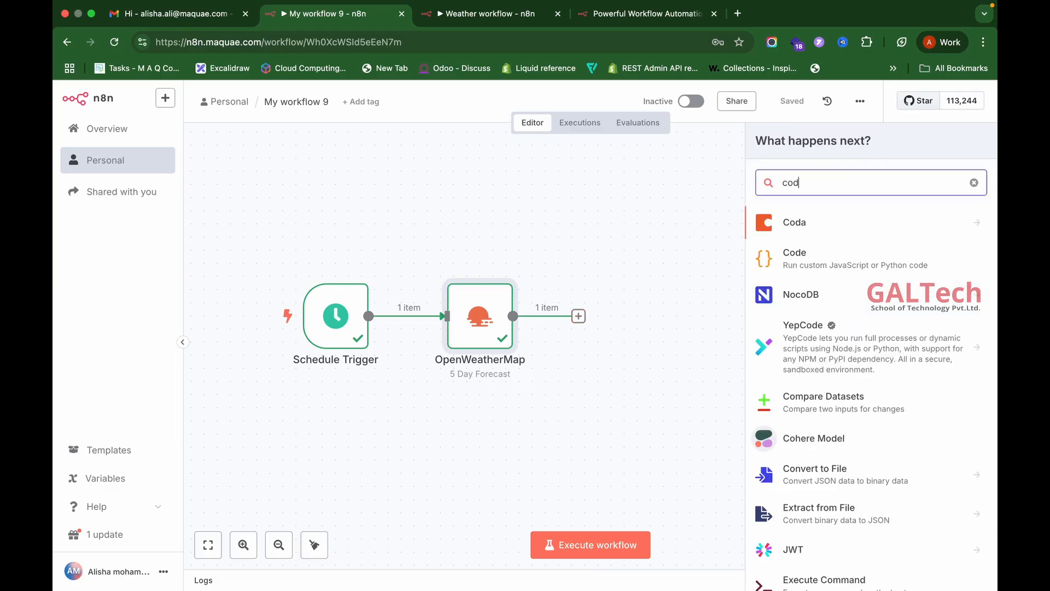
{"action": "left_click", "coordinate": [809, 271]}
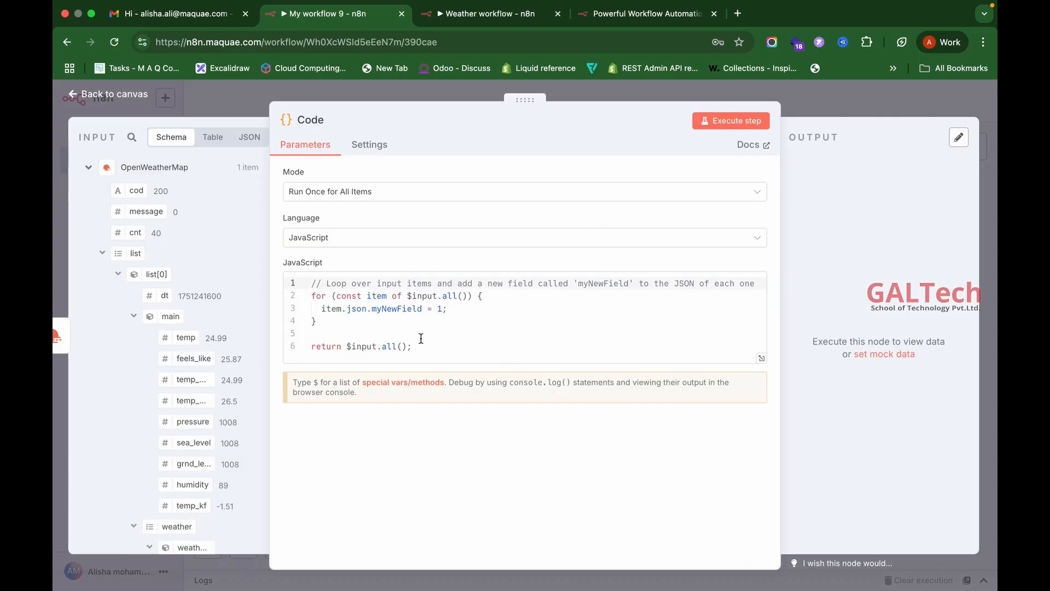
Step: Replace the Code node's sample code with the pasted weather-message script and review it
{"action": "left_click_drag", "start_coordinate": [422, 356], "coordinate": [297, 279]}
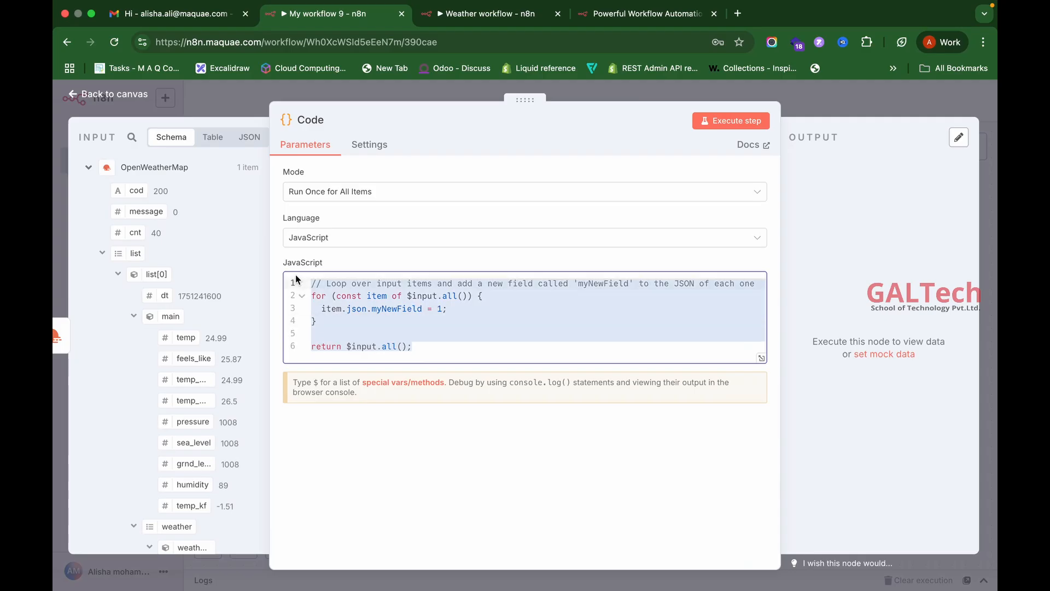
{"action": "key", "text": "BackSpace"}
{"action": "key", "text": "super+v"}
{"action": "scroll", "coordinate": [382, 364], "scroll_direction": "up", "scroll_amount": 20}
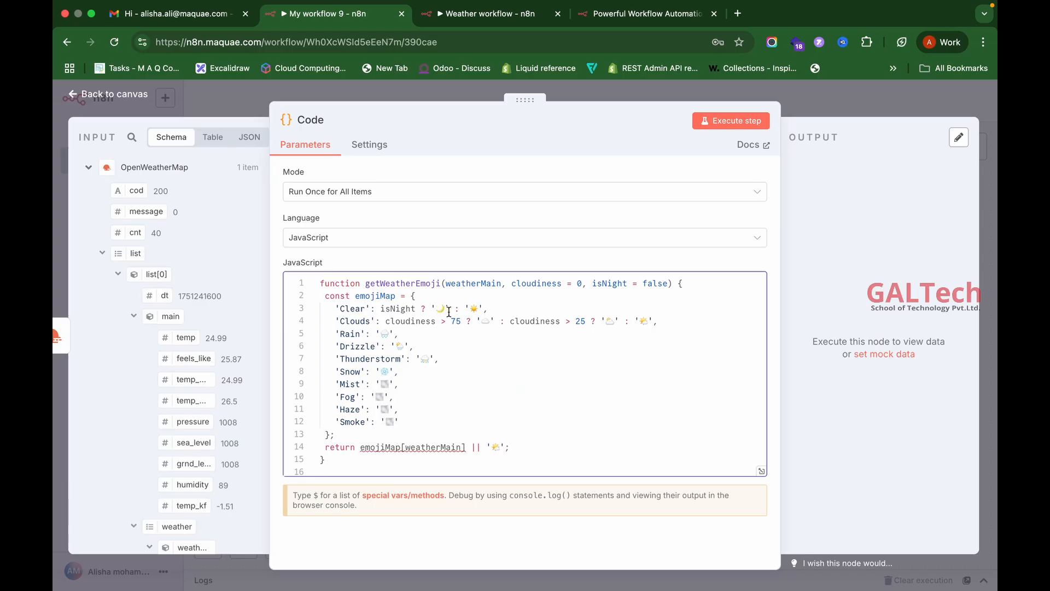
{"action": "scroll", "coordinate": [475, 332], "scroll_direction": "down", "scroll_amount": 5}
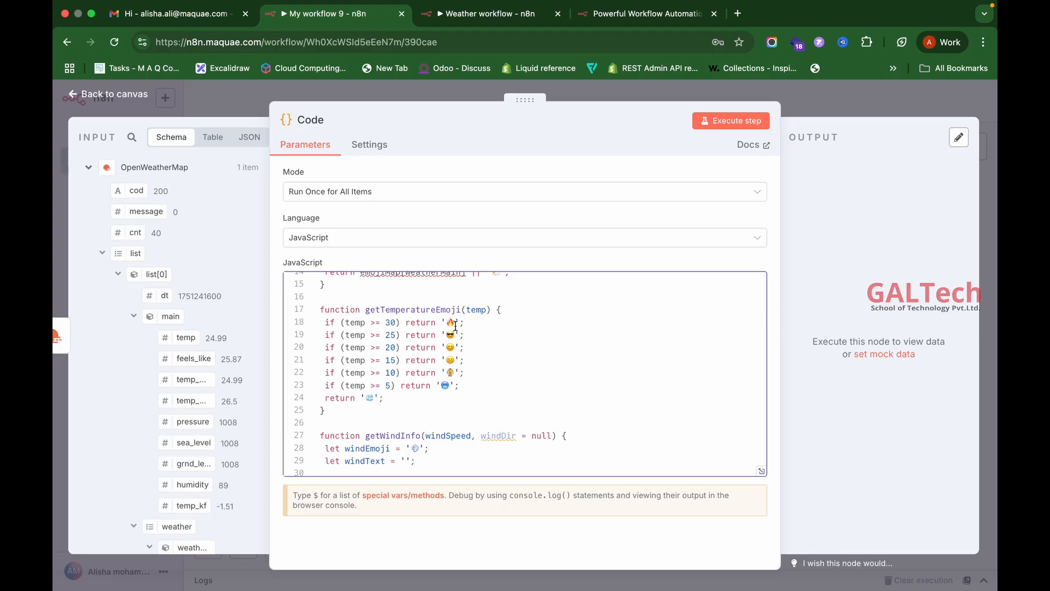
{"action": "scroll", "coordinate": [437, 376], "scroll_direction": "down", "scroll_amount": 6}
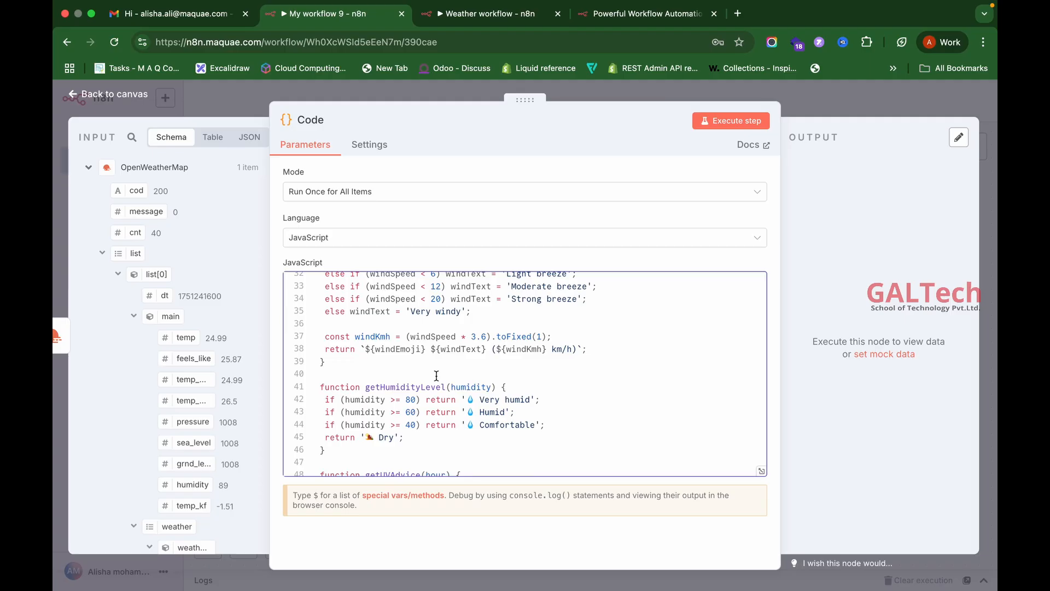
{"action": "scroll", "coordinate": [481, 372], "scroll_direction": "down", "scroll_amount": 20}
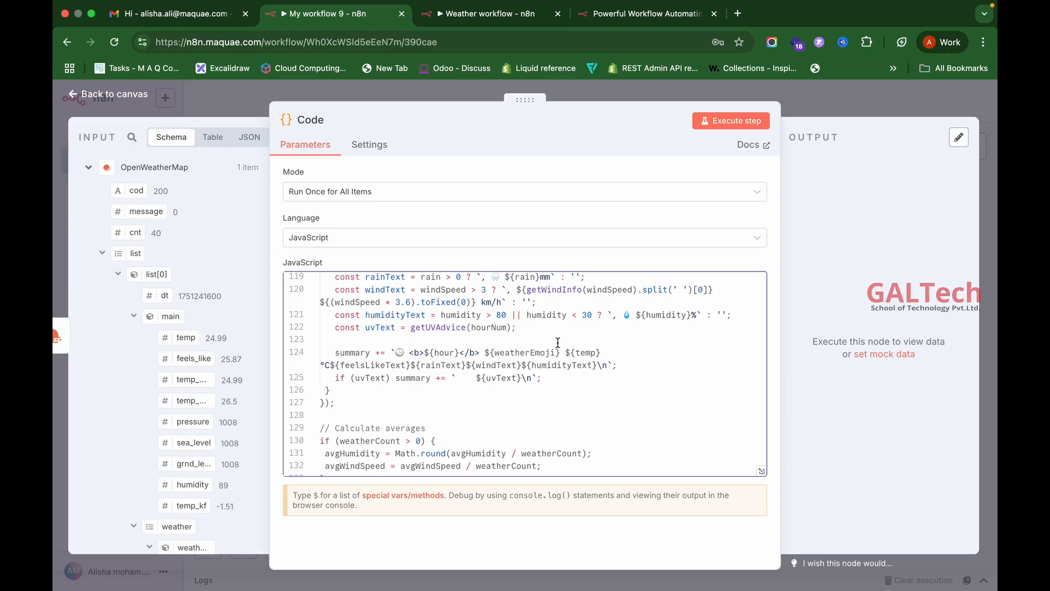
{"action": "scroll", "coordinate": [558, 342], "scroll_direction": "up", "scroll_amount": 15}
{"action": "scroll", "coordinate": [558, 342], "scroll_direction": "up", "scroll_amount": 14}
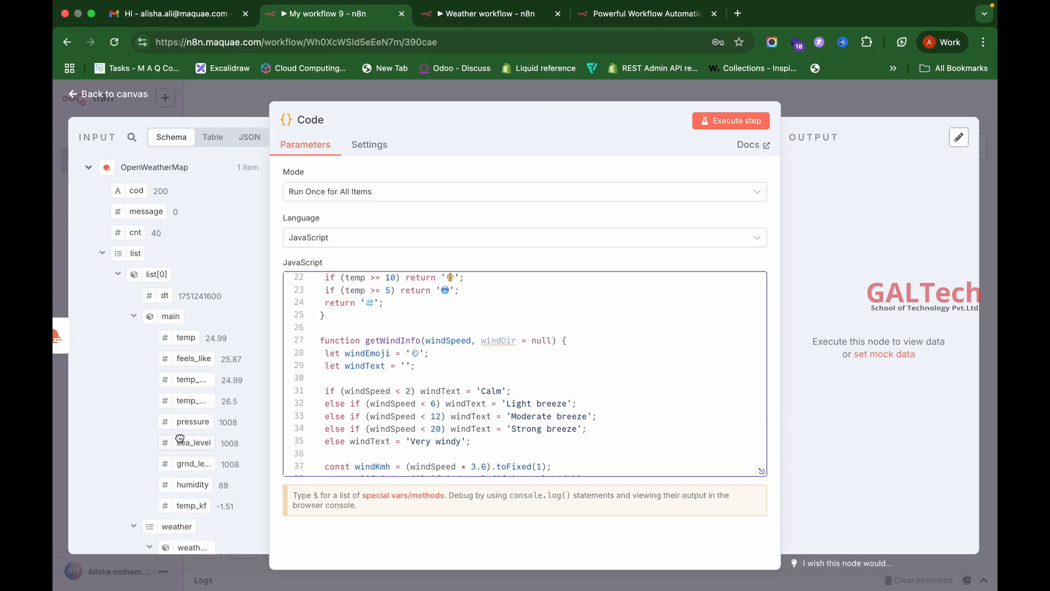
Step: Execute the Code step, check the formatted Kochi forecast message in the output, and return to the canvas
{"action": "left_click", "coordinate": [745, 123]}
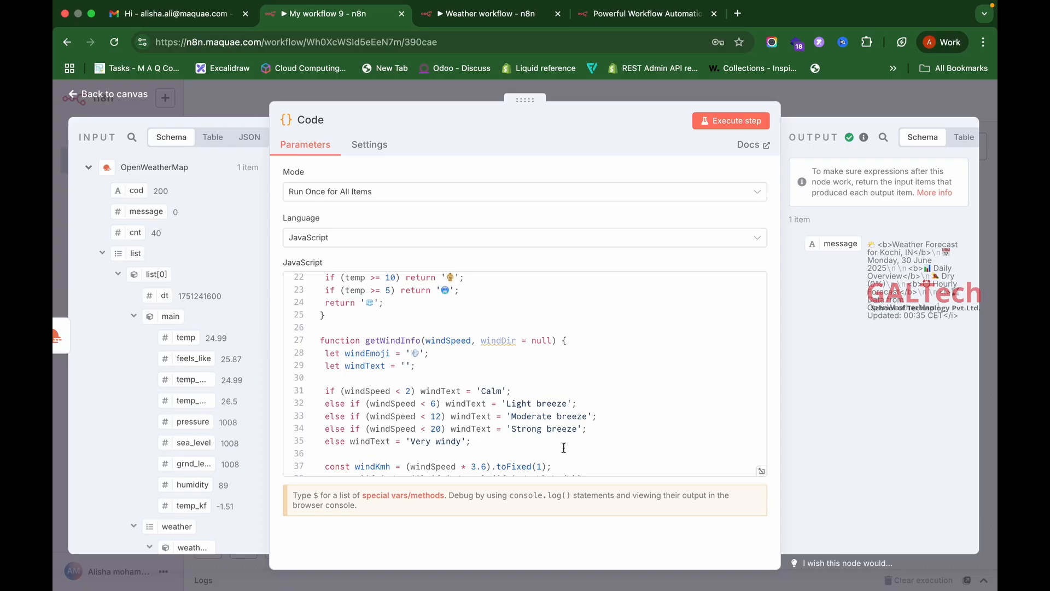
{"action": "left_click_drag", "start_coordinate": [891, 242], "coordinate": [945, 314]}
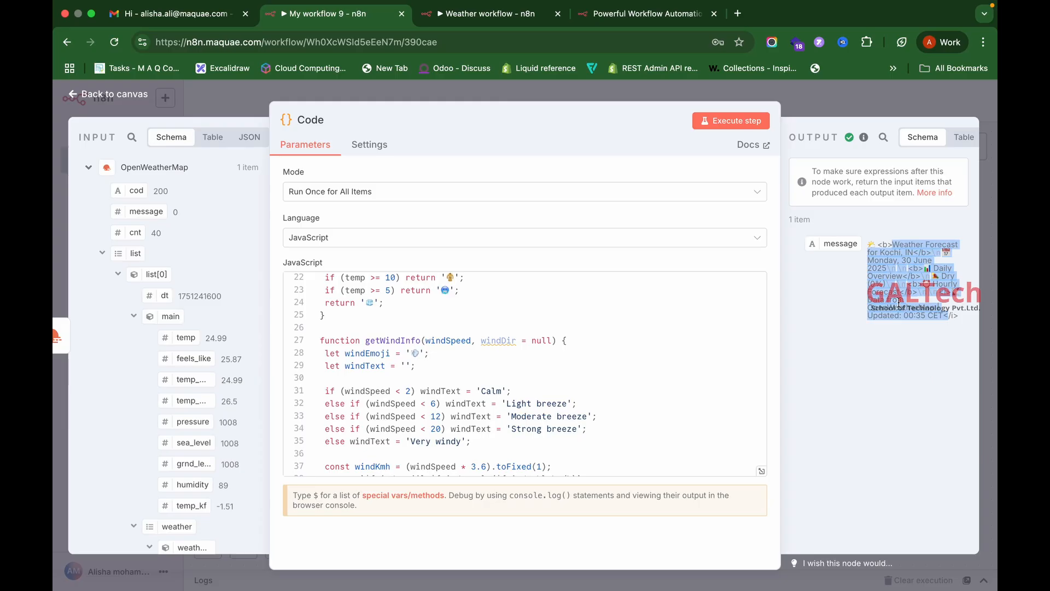
{"action": "left_click", "coordinate": [909, 106]}
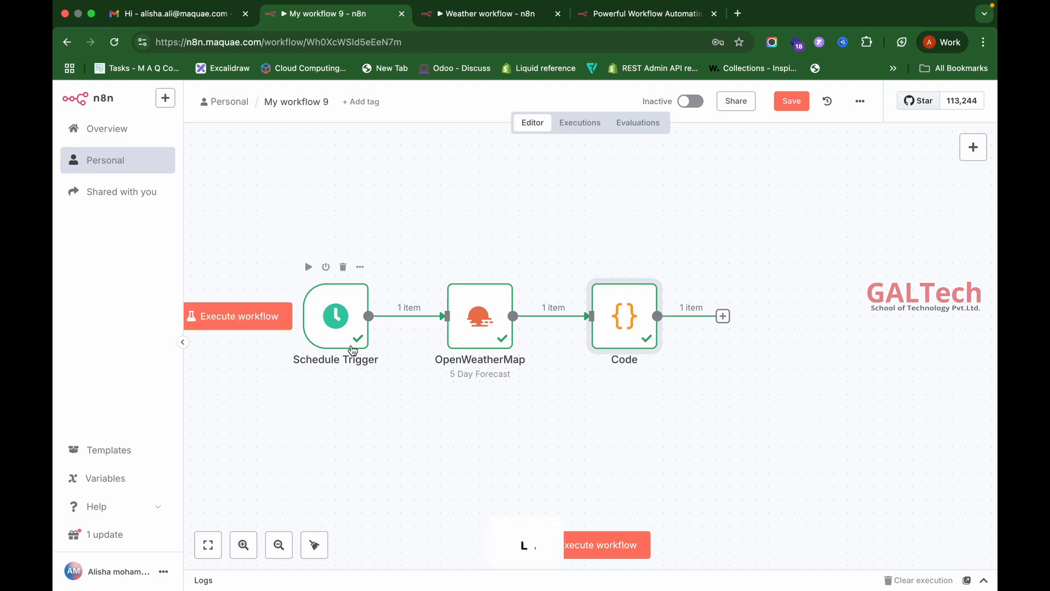
{"action": "double_click", "coordinate": [476, 325]}
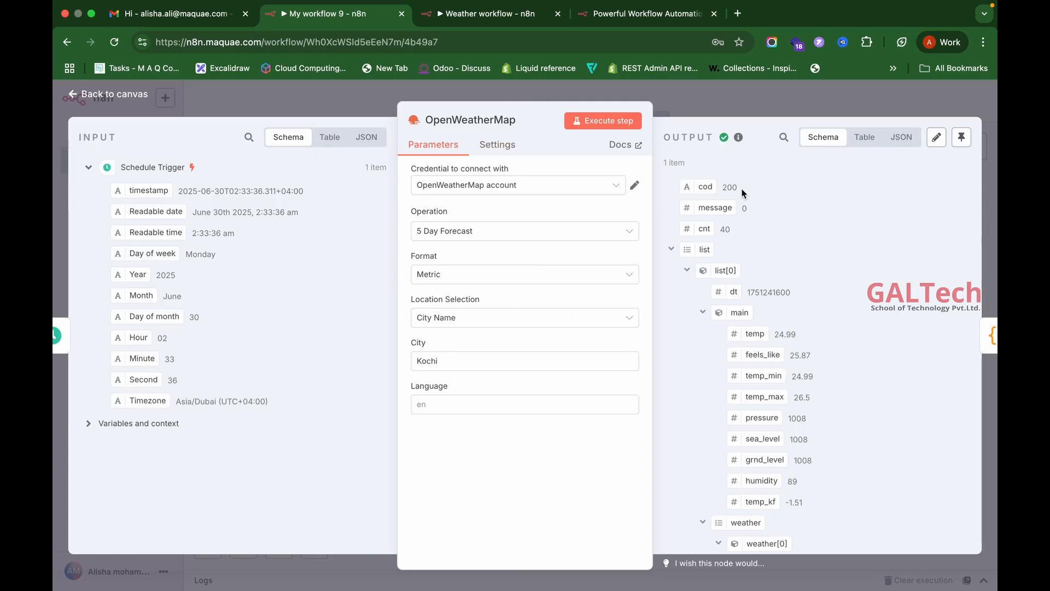
{"action": "left_click", "coordinate": [886, 99]}
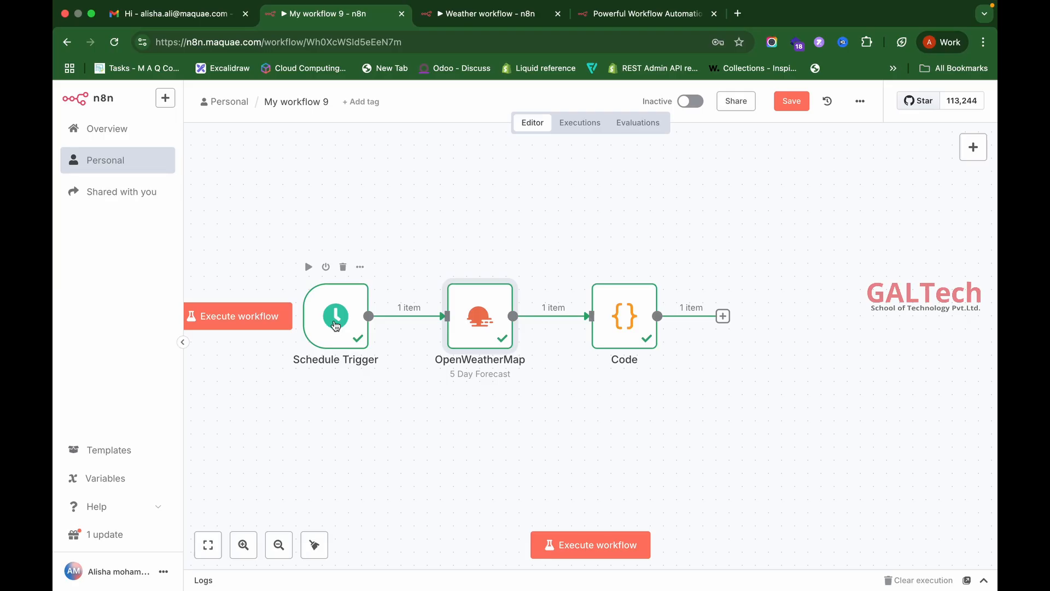
{"action": "left_click", "coordinate": [336, 326]}
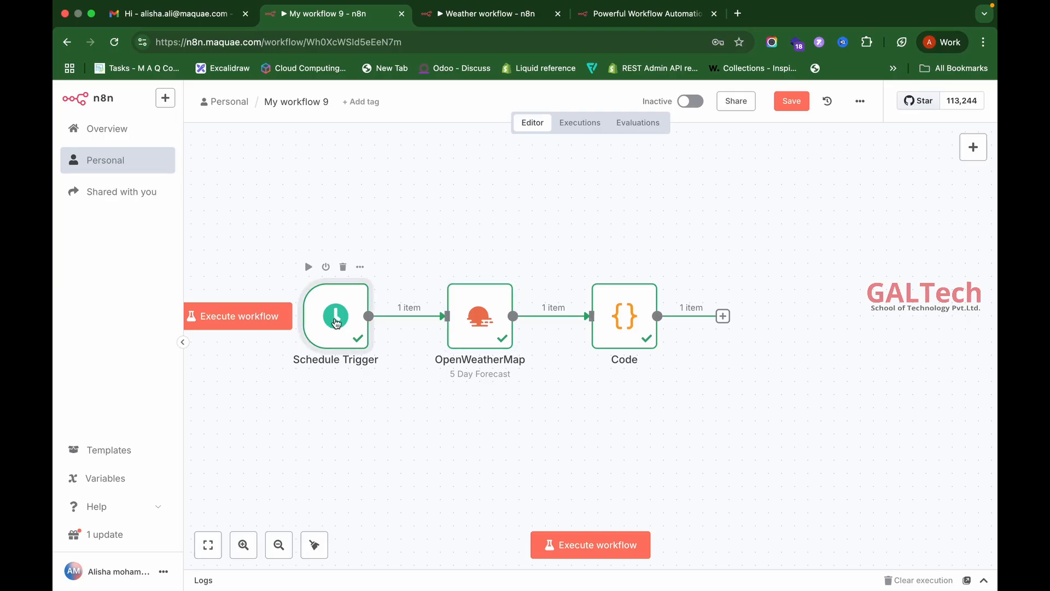
{"action": "double_click", "coordinate": [336, 326]}
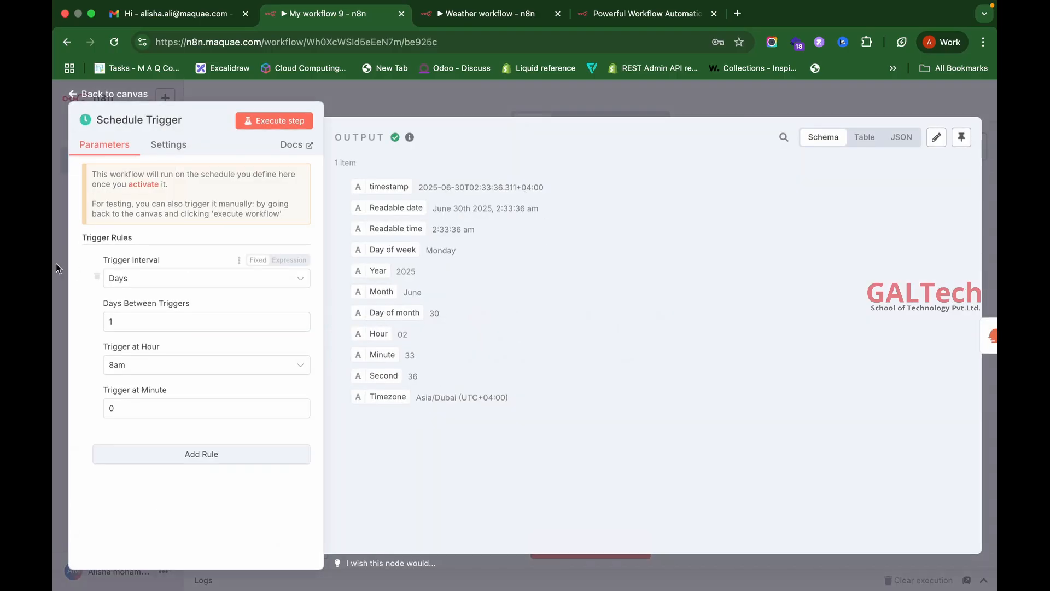
{"action": "left_click", "coordinate": [827, 82]}
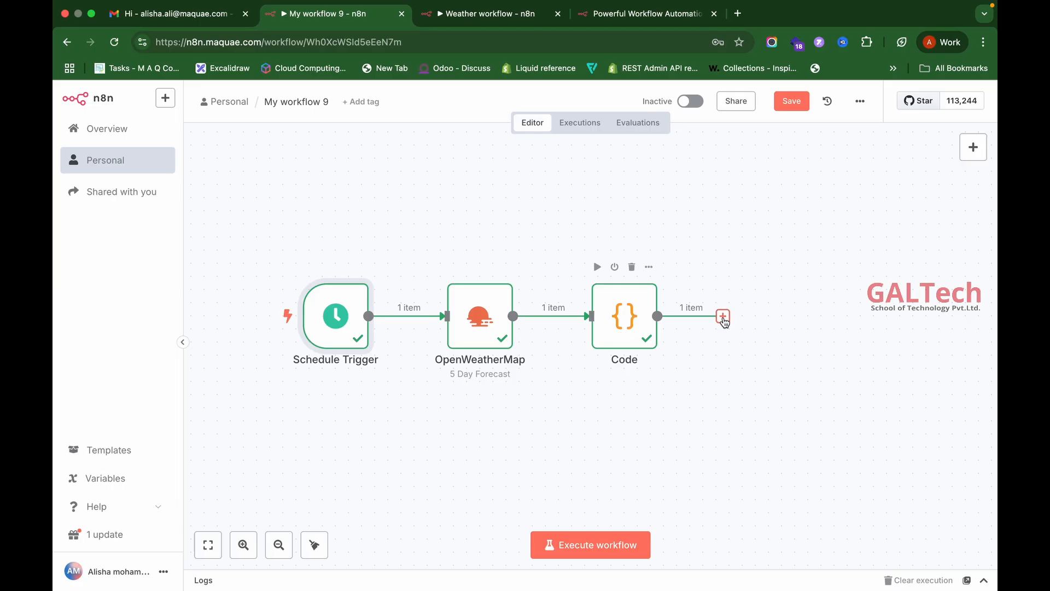
Step: Insert a Gmail node after the Code node using its 'Send a message' action
{"action": "left_click", "coordinate": [722, 317]}
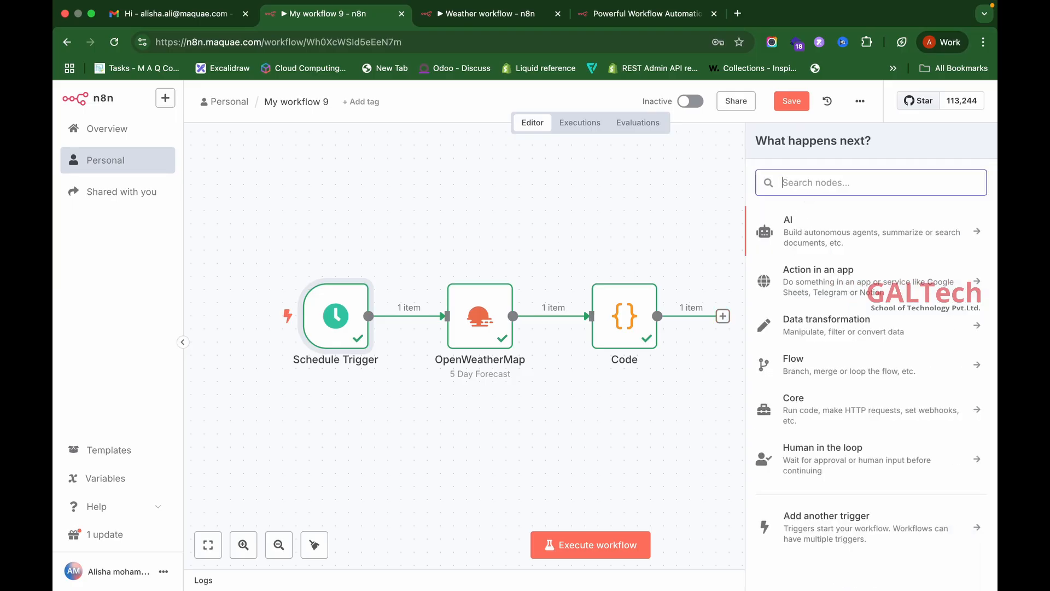
{"action": "type", "text": "Gma"}
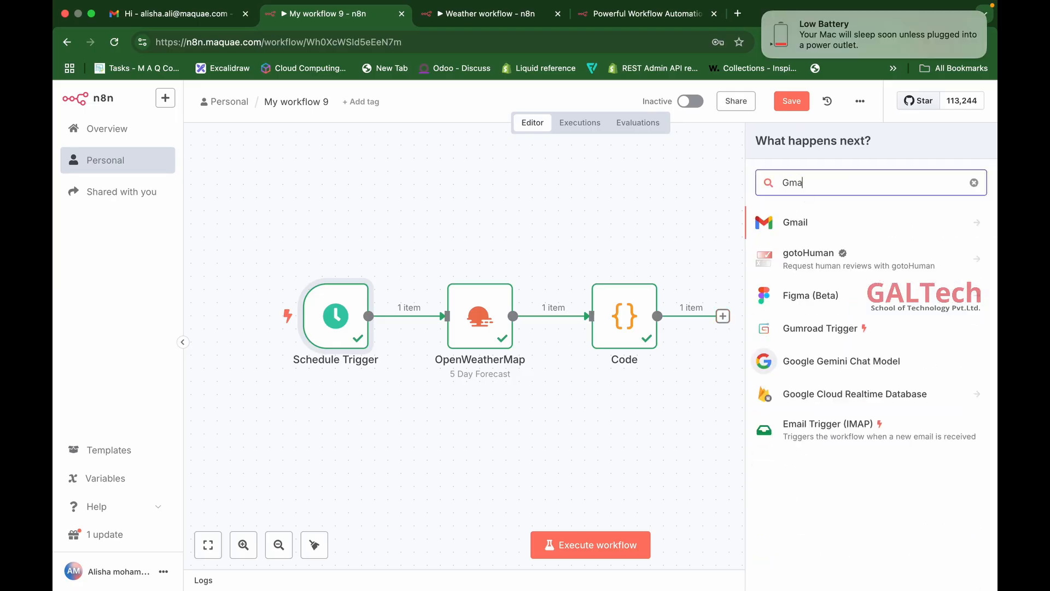
{"action": "left_click", "coordinate": [809, 218]}
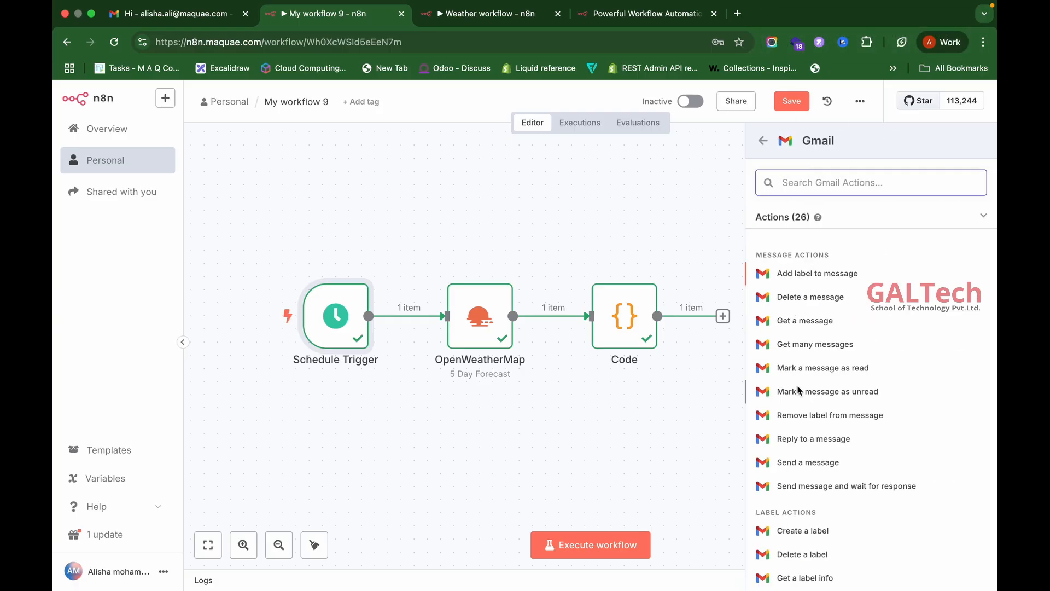
{"action": "scroll", "coordinate": [799, 390], "scroll_direction": "down", "scroll_amount": 1}
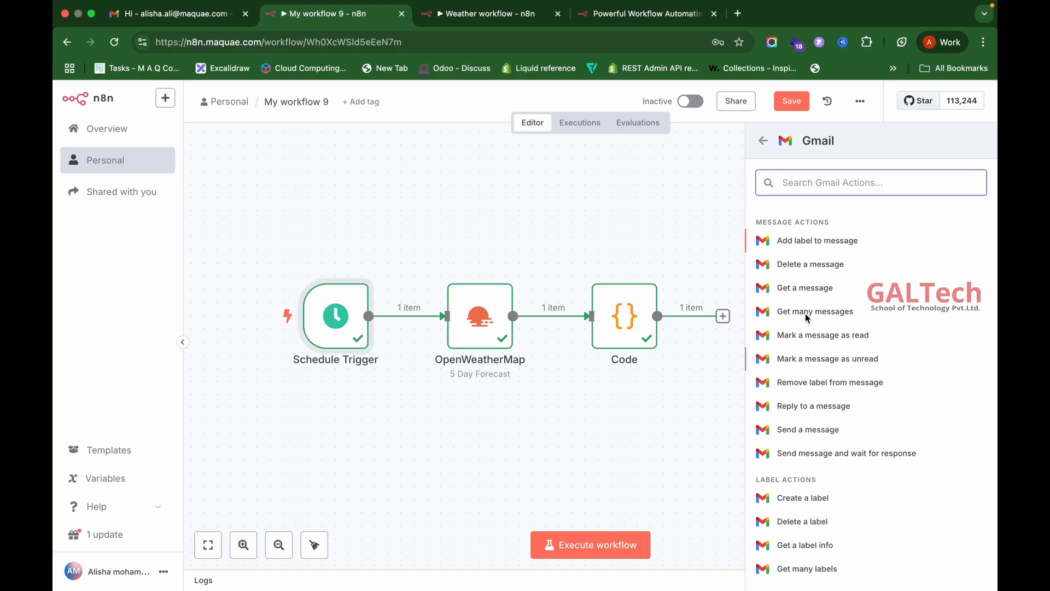
{"action": "scroll", "coordinate": [837, 416], "scroll_direction": "down", "scroll_amount": 5}
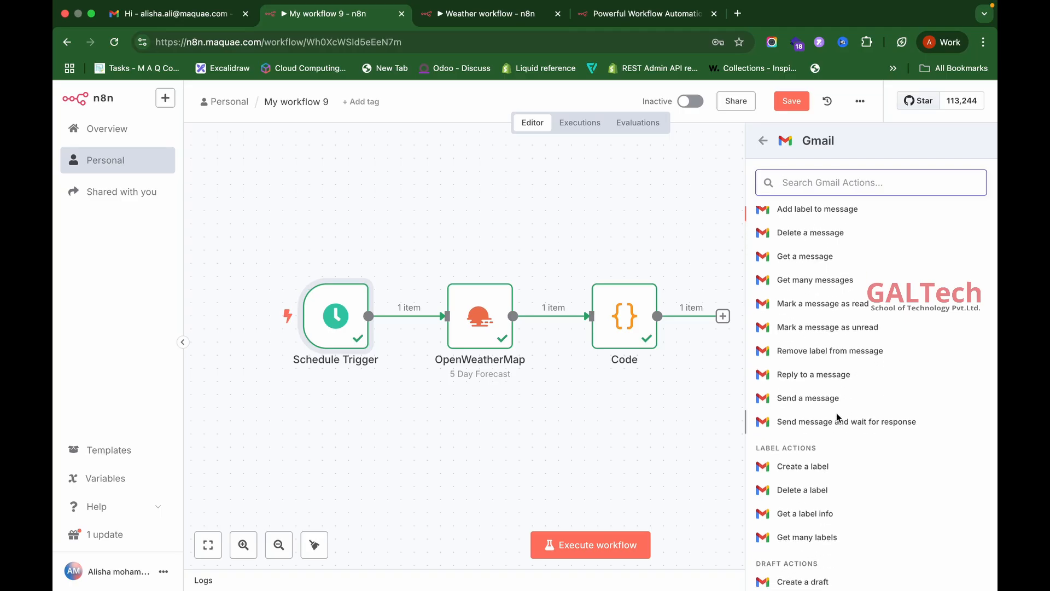
{"action": "scroll", "coordinate": [836, 414], "scroll_direction": "down", "scroll_amount": 3}
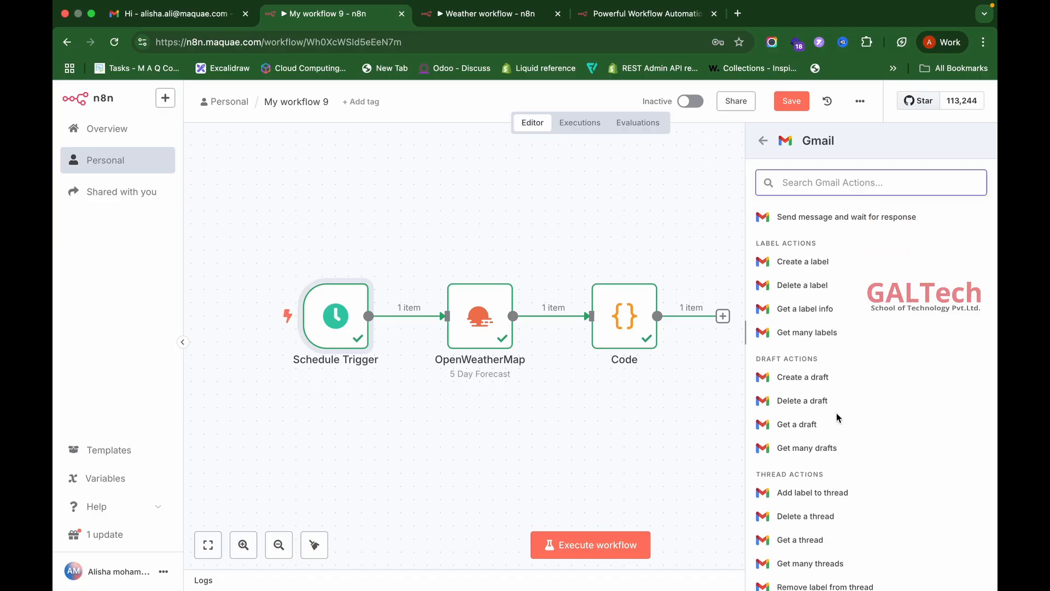
{"action": "scroll", "coordinate": [839, 418], "scroll_direction": "up", "scroll_amount": 9}
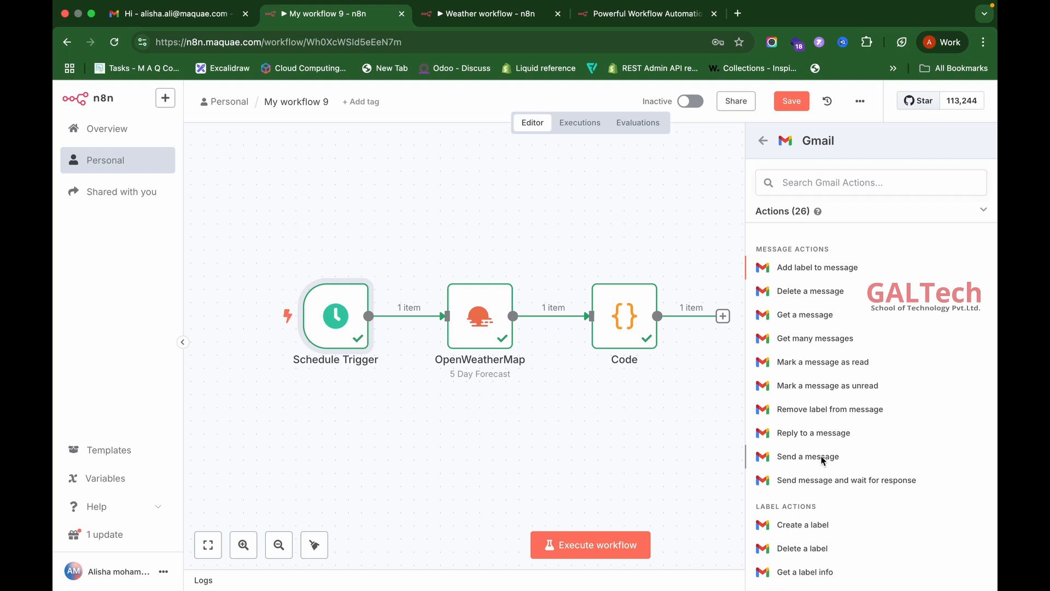
{"action": "left_click", "coordinate": [822, 455]}
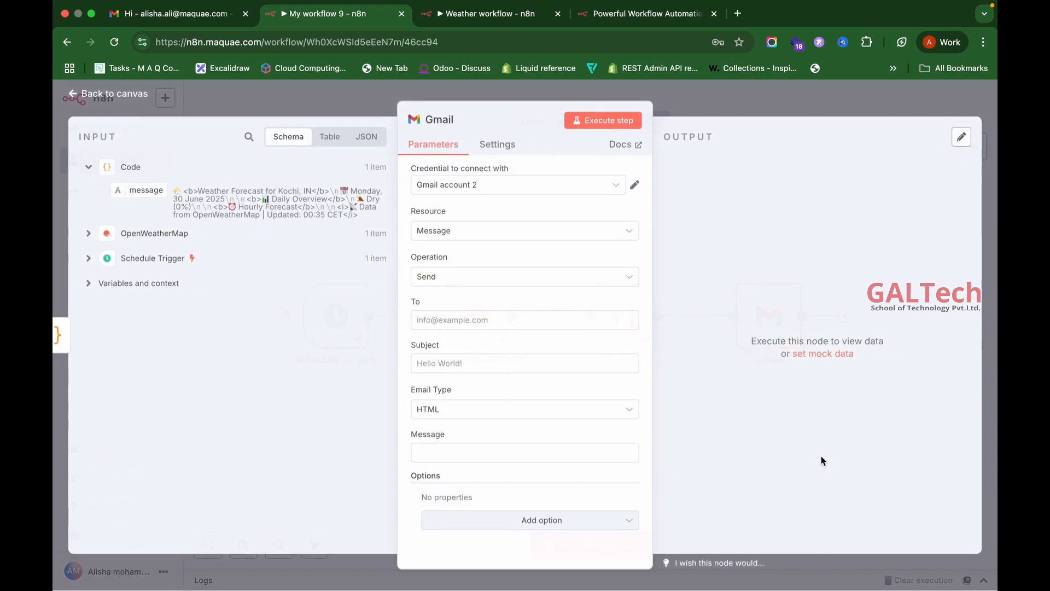
Step: Connect the Gmail node with the existing Gmail account 2 credential
{"action": "left_click", "coordinate": [511, 188]}
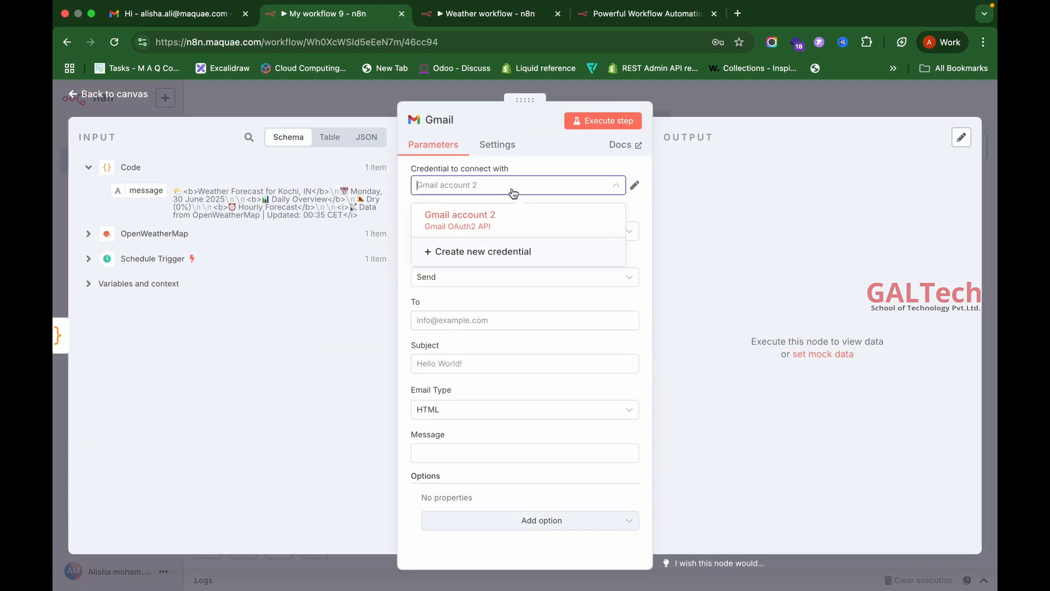
{"action": "left_click", "coordinate": [508, 230]}
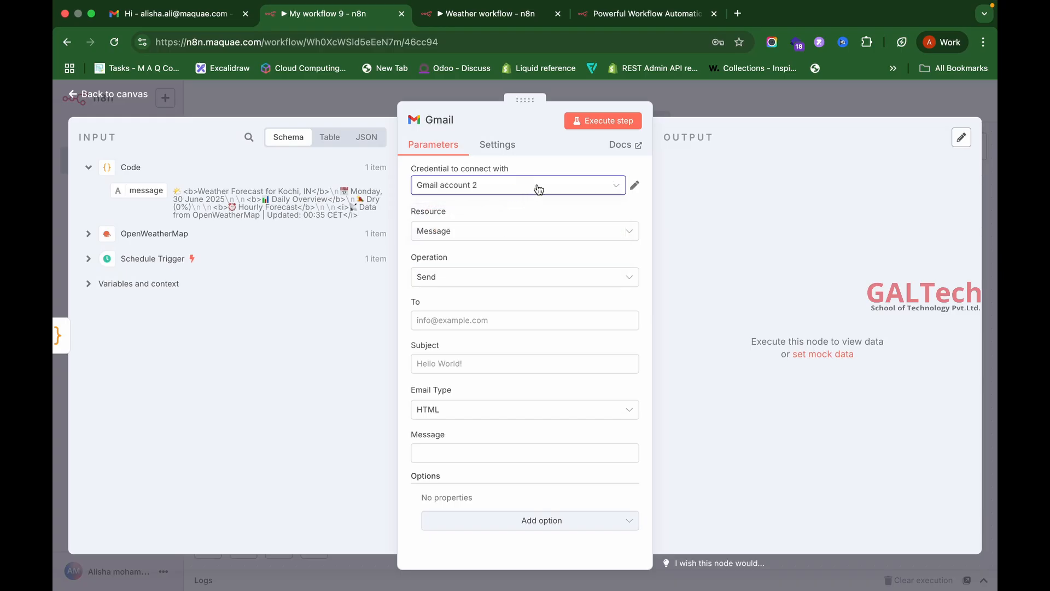
{"action": "left_click", "coordinate": [539, 189]}
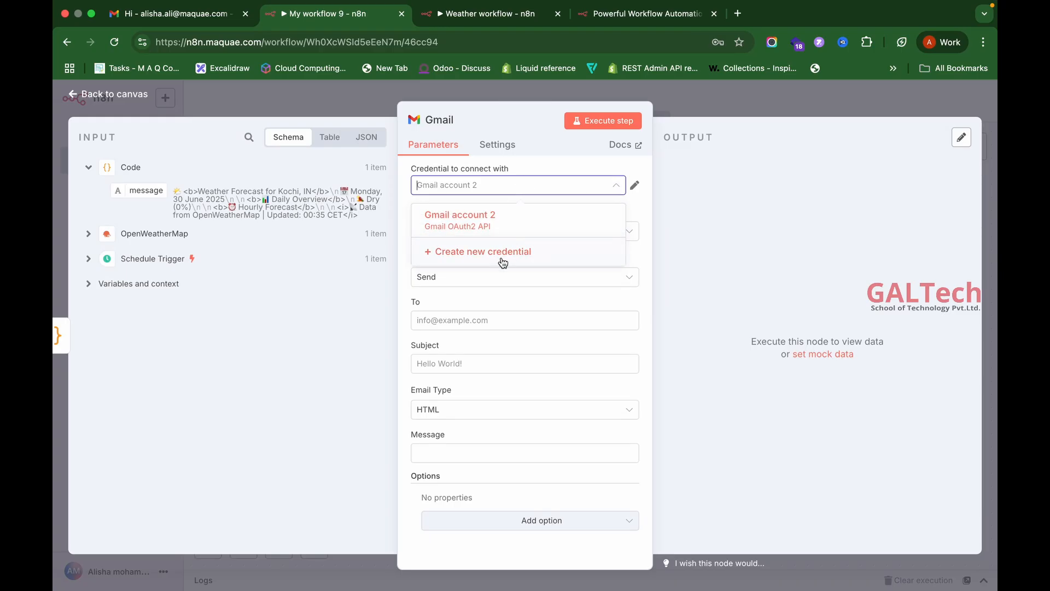
{"action": "left_click", "coordinate": [647, 207]}
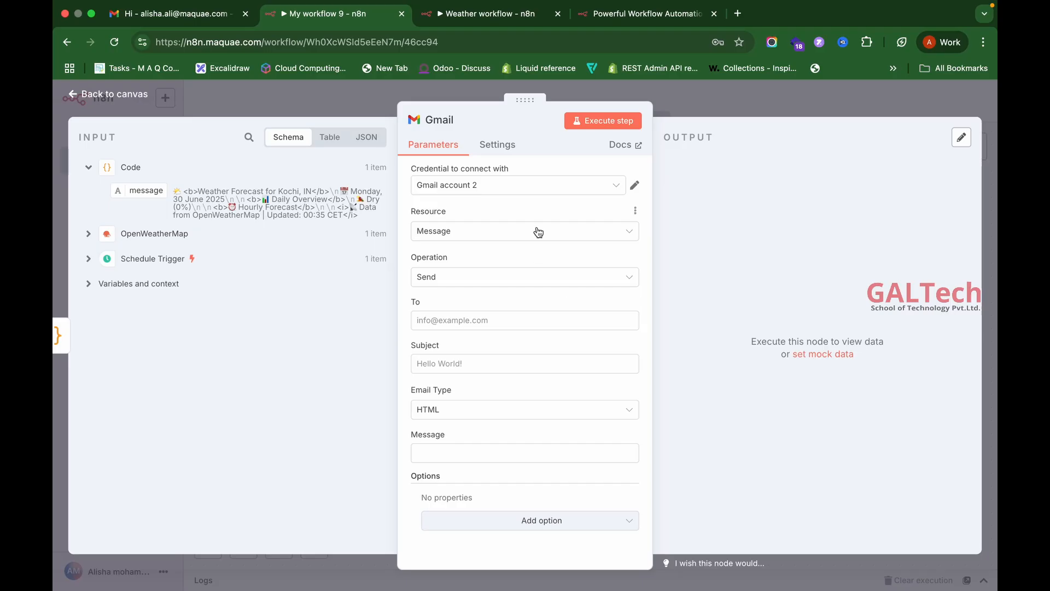
Step: Address the email to your own address, subject 'Weather Update', message 'Check the weather update'
{"action": "left_click", "coordinate": [524, 319]}
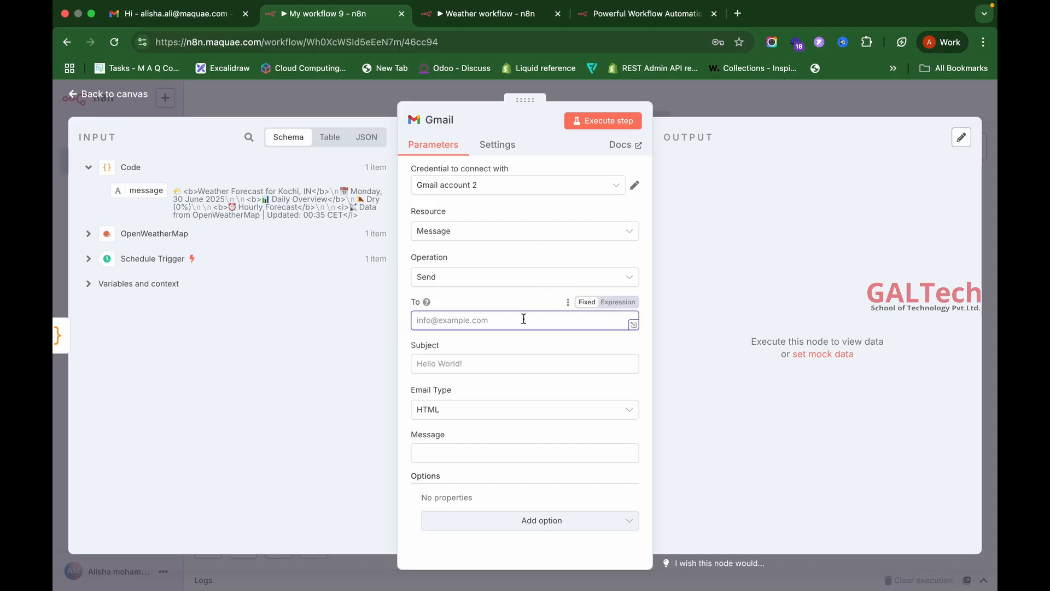
{"action": "type", "text": "al"}
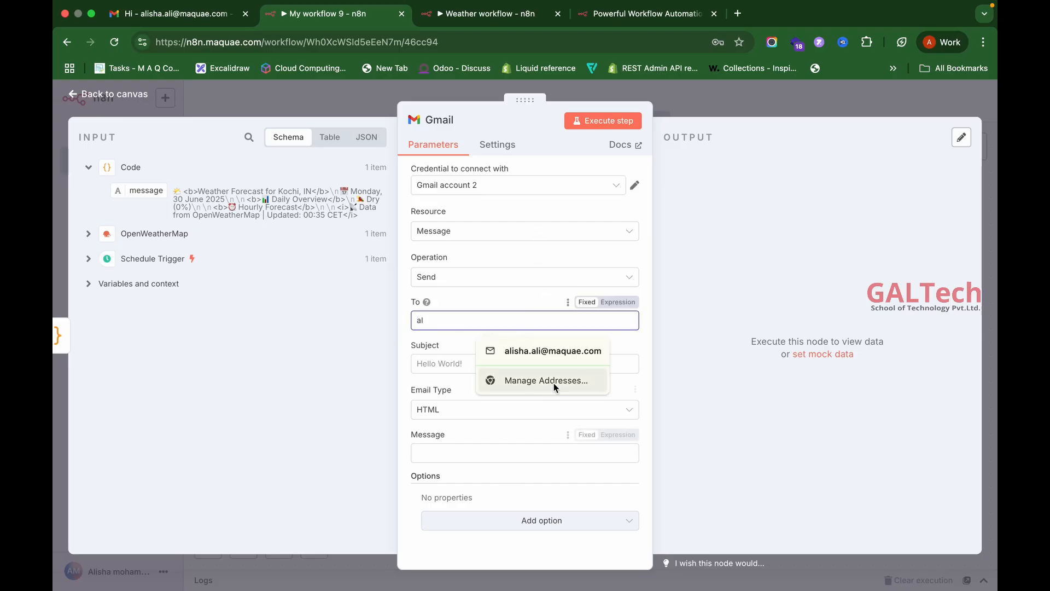
{"action": "left_click", "coordinate": [525, 350]}
{"action": "left_click", "coordinate": [529, 371]}
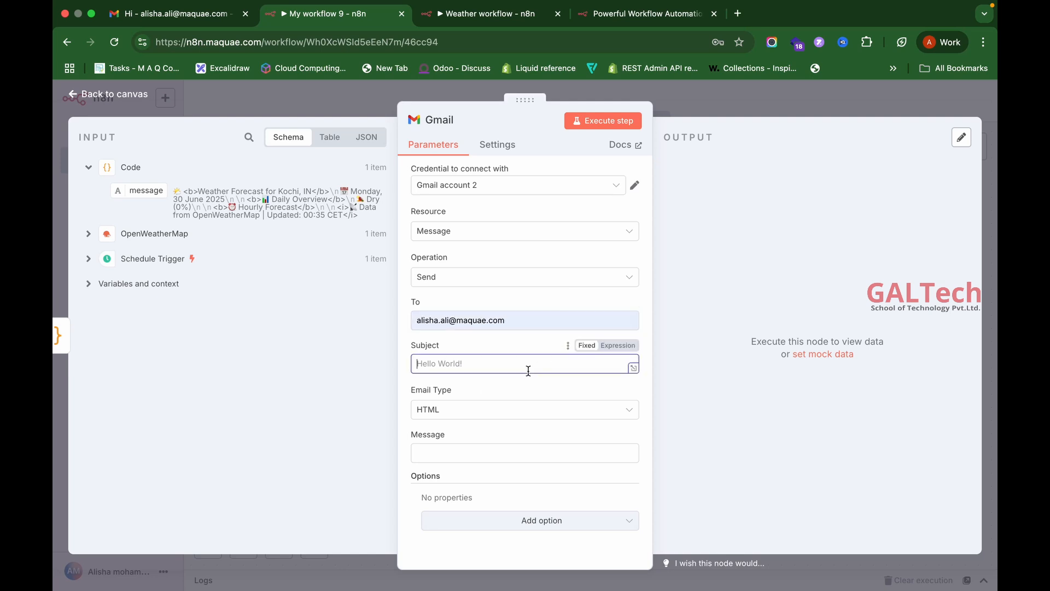
{"action": "type", "text": "Weather Update"}
{"action": "left_click", "coordinate": [522, 452]}
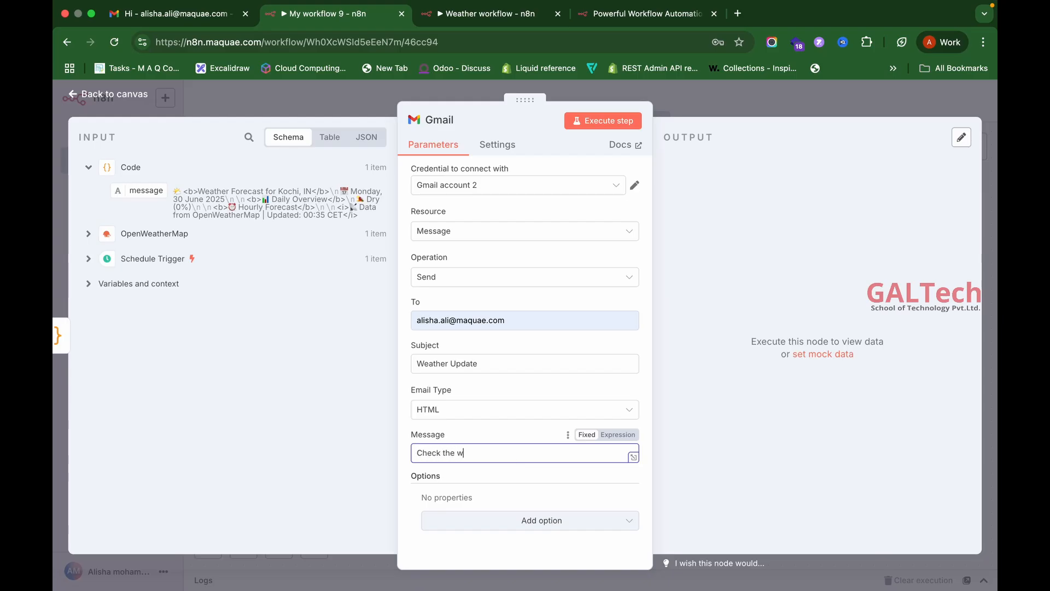
{"action": "type", "text": "her update"}
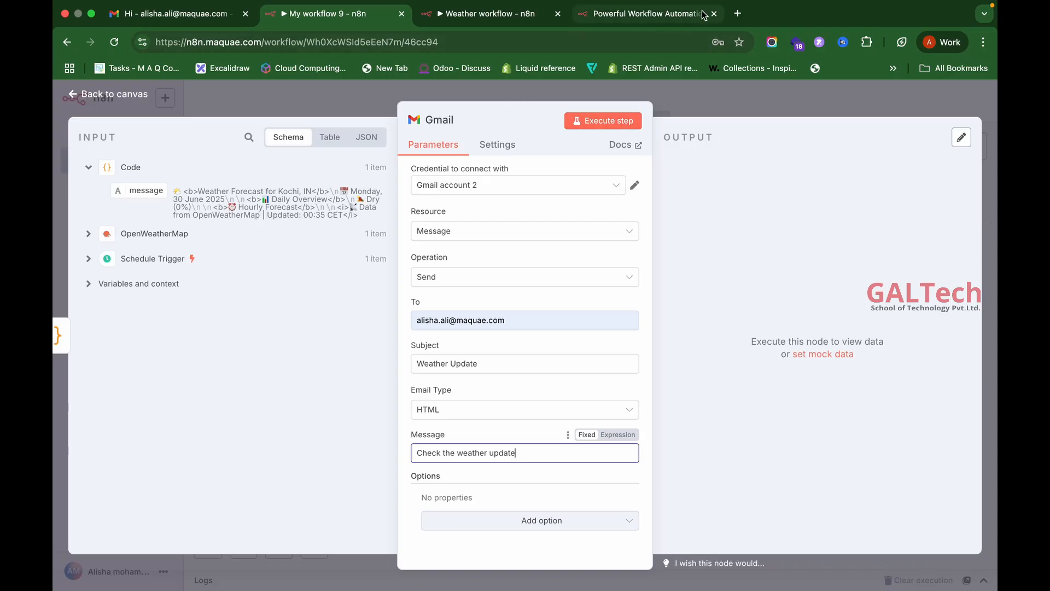
Step: Execute the whole workflow from the canvas and open the new Gmail notification
{"action": "left_click", "coordinate": [688, 103]}
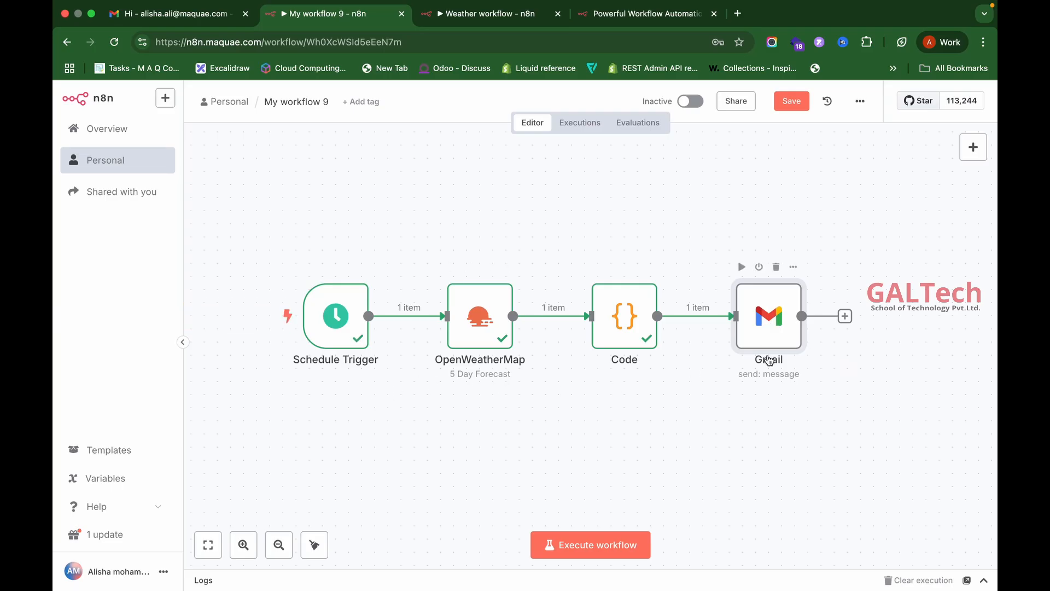
{"action": "left_click", "coordinate": [592, 556]}
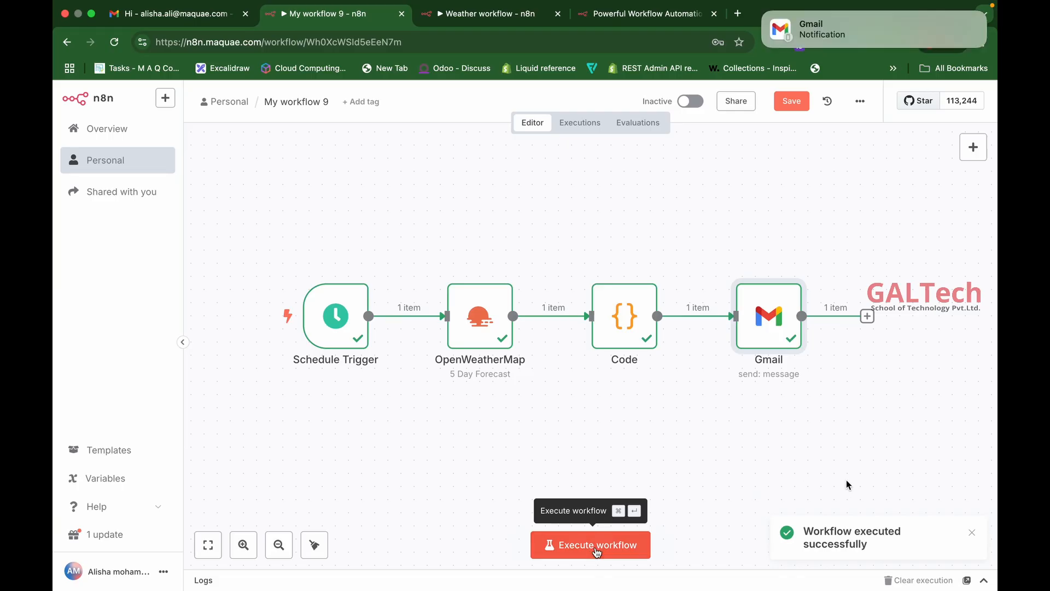
{"action": "left_click", "coordinate": [830, 27]}
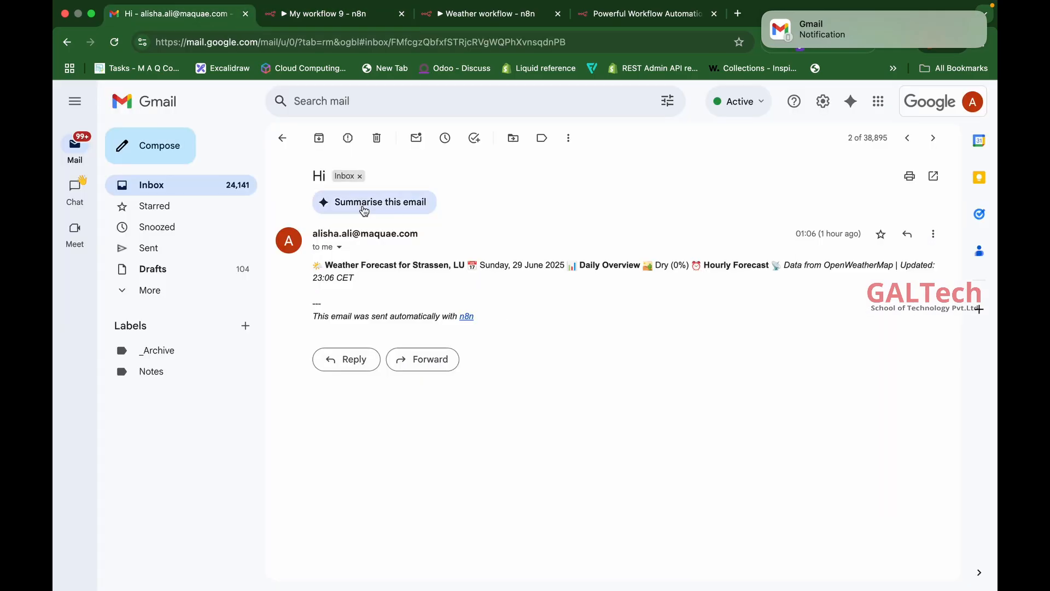
Step: Refresh the Gmail inbox and open the new Weather Update email
{"action": "left_click", "coordinate": [282, 137]}
{"action": "left_click", "coordinate": [324, 140]}
{"action": "left_click", "coordinate": [392, 166]}
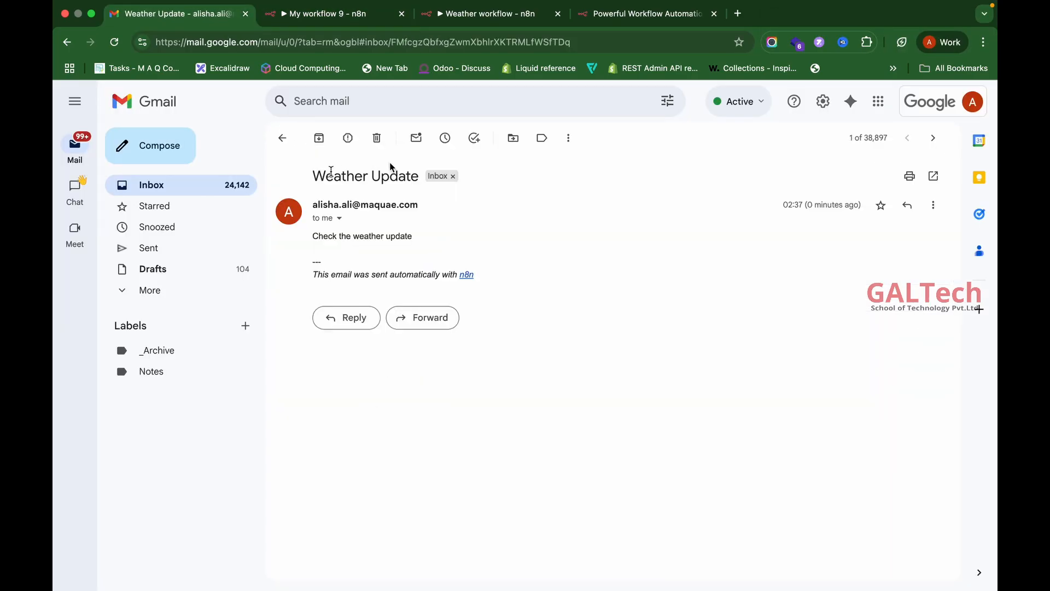
Step: Review the email's plain-text body, then return to the My workflow 9 tab
{"action": "left_click_drag", "start_coordinate": [313, 174], "coordinate": [416, 175]}
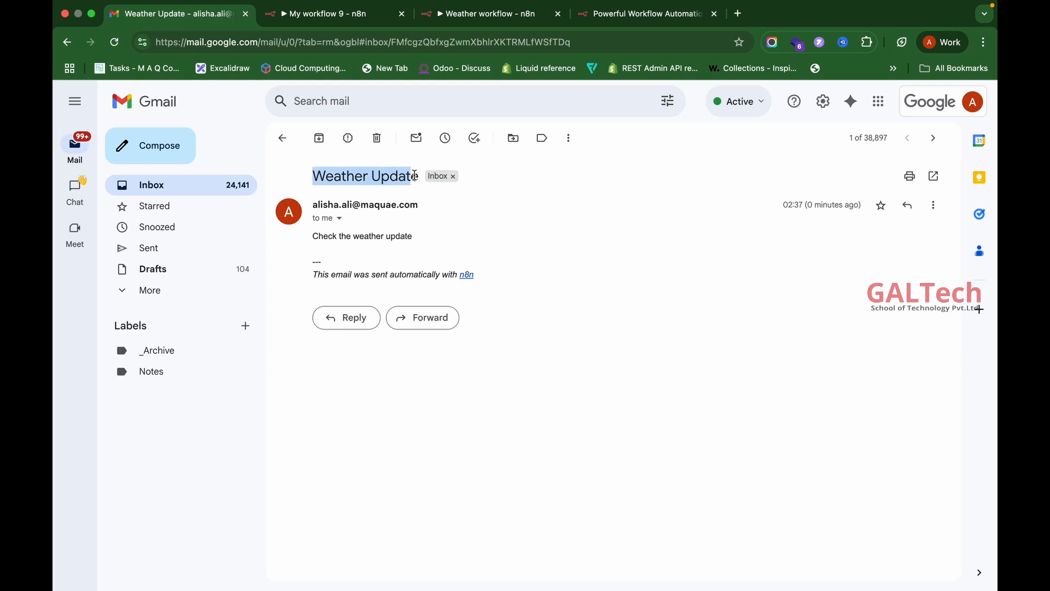
{"action": "left_click", "coordinate": [317, 258]}
{"action": "left_click_drag", "start_coordinate": [325, 272], "coordinate": [327, 260]}
{"action": "left_click", "coordinate": [329, 245]}
{"action": "double_click", "coordinate": [330, 236]}
{"action": "left_click", "coordinate": [326, 258]}
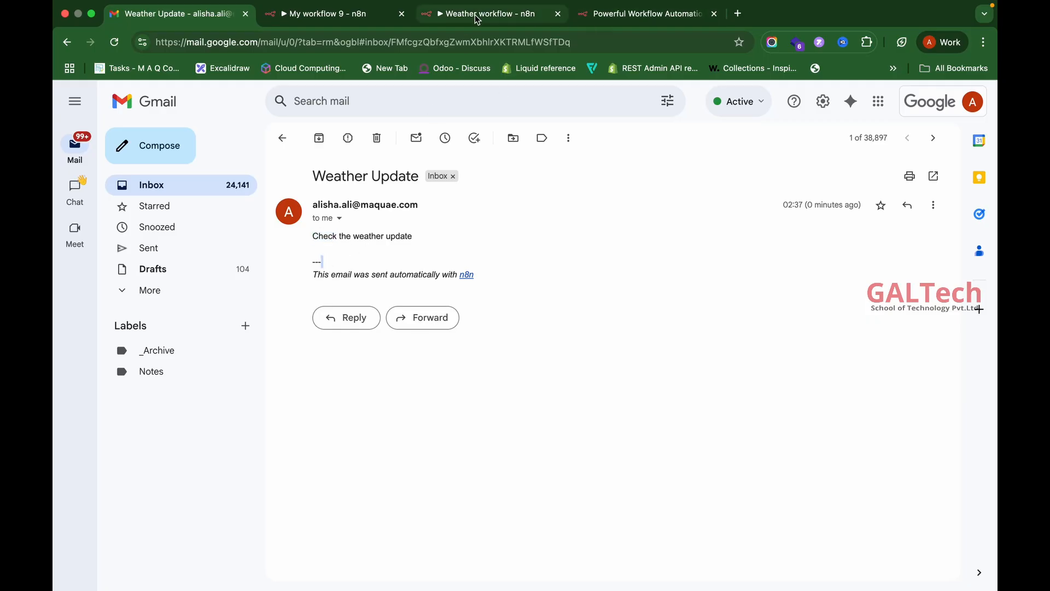
{"action": "left_click", "coordinate": [363, 16]}
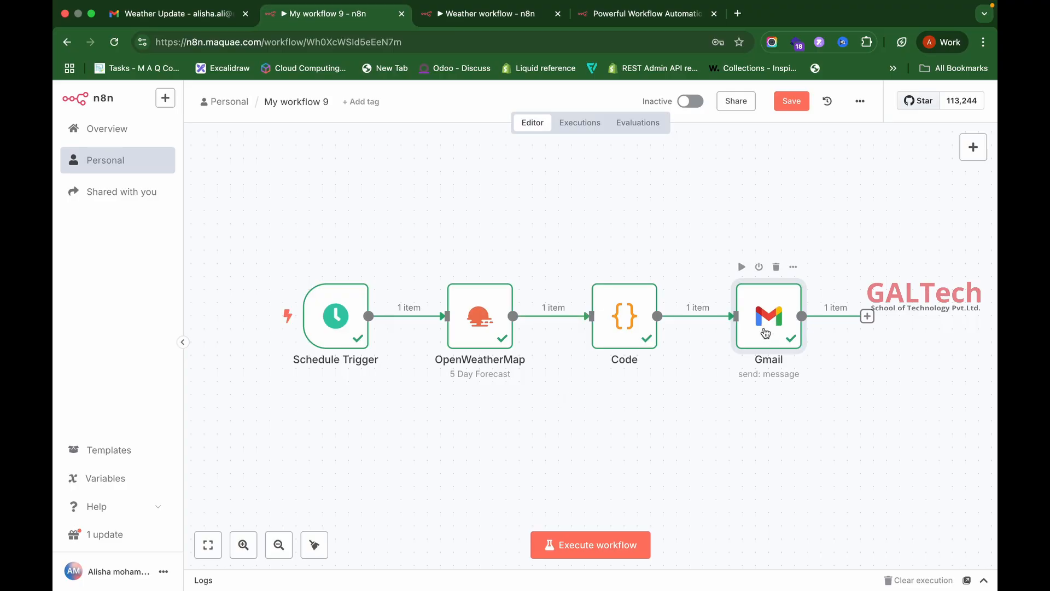
Step: Replace the Gmail Message text with the expression {{ $json.message }} from the Code output
{"action": "double_click", "coordinate": [765, 334]}
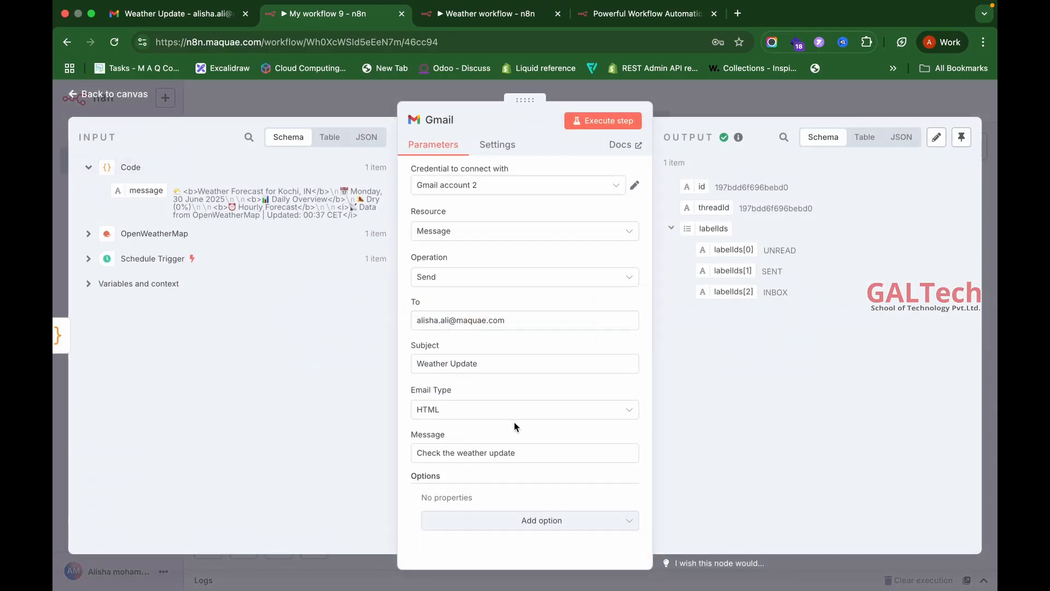
{"action": "triple_click", "coordinate": [513, 453]}
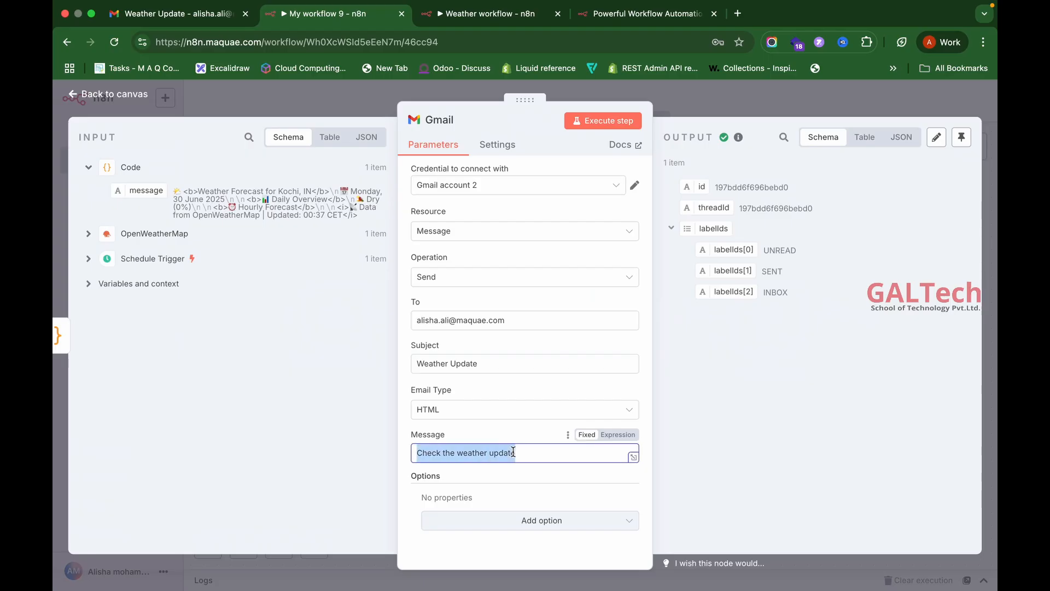
{"action": "key", "text": "BackSpace"}
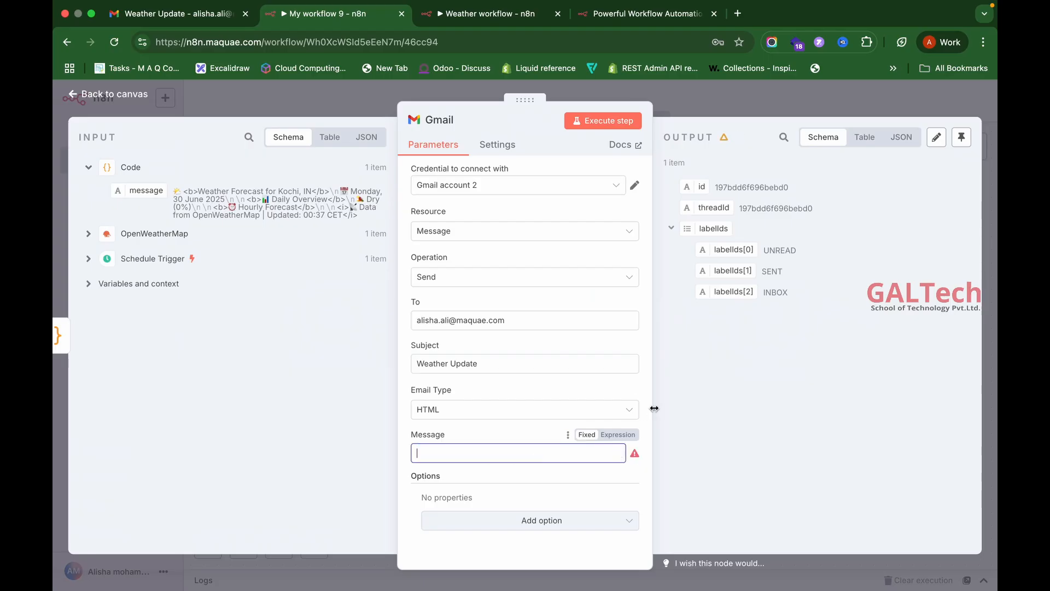
{"action": "left_click", "coordinate": [629, 436]}
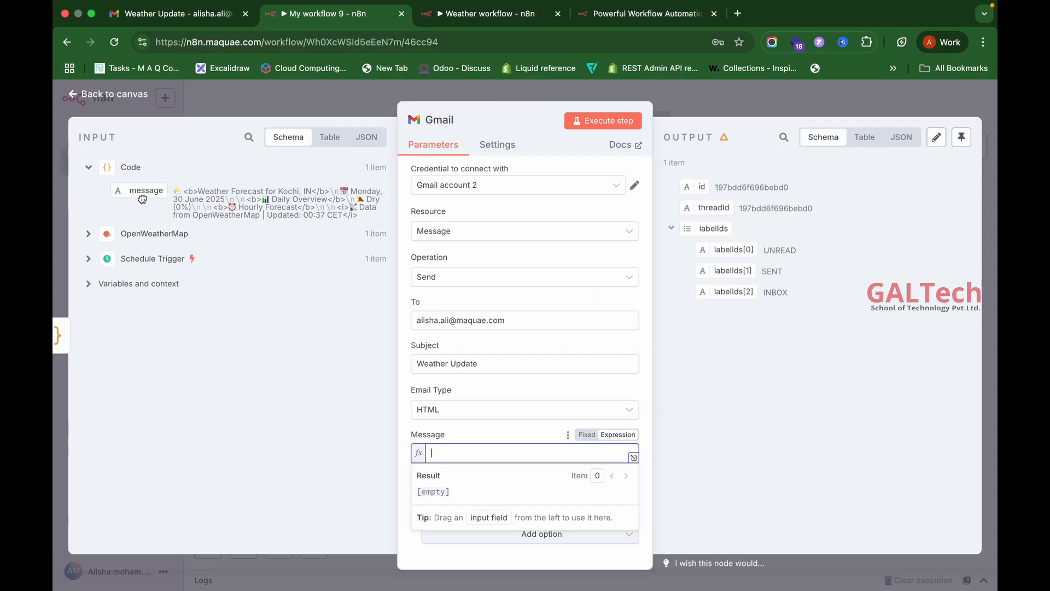
{"action": "left_click_drag", "start_coordinate": [141, 191], "coordinate": [445, 455]}
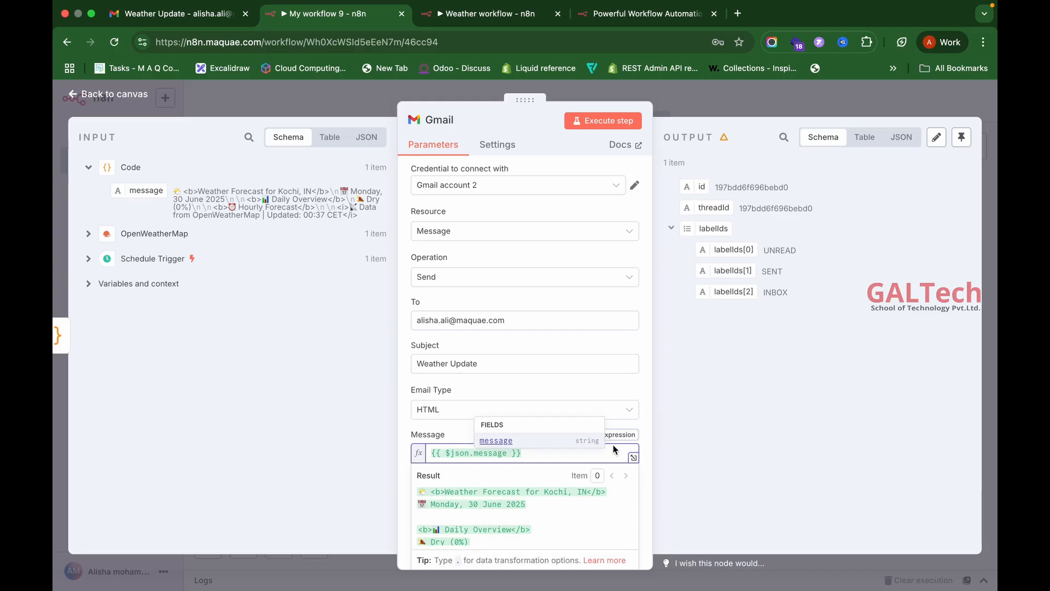
{"action": "left_click", "coordinate": [443, 437]}
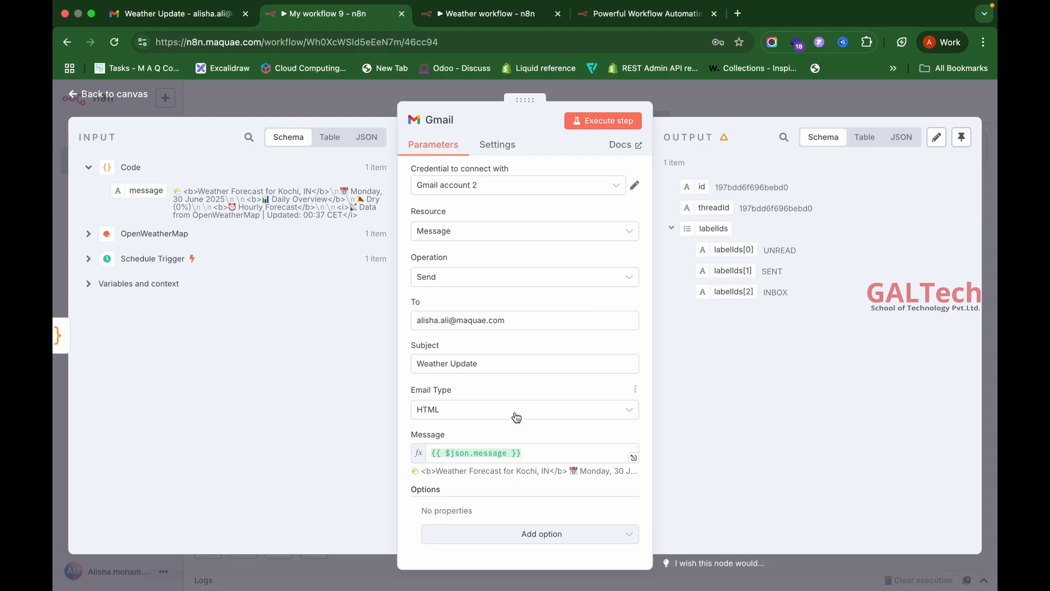
{"action": "left_click", "coordinate": [529, 456]}
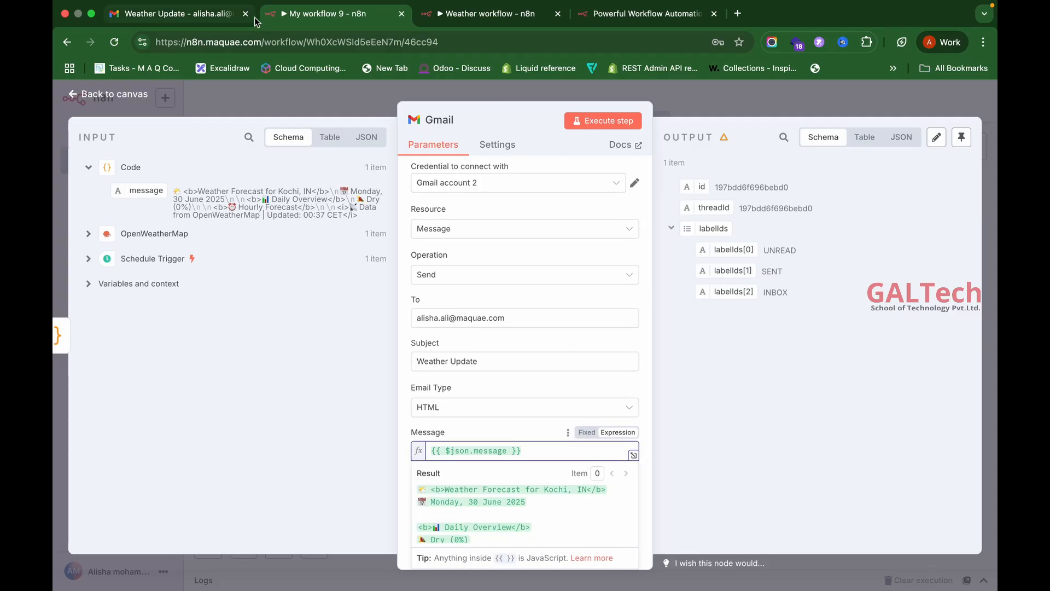
Step: Compare against the old plain email body in Gmail and review the message expression
{"action": "left_click", "coordinate": [224, 14]}
{"action": "left_click_drag", "start_coordinate": [319, 237], "coordinate": [479, 240]}
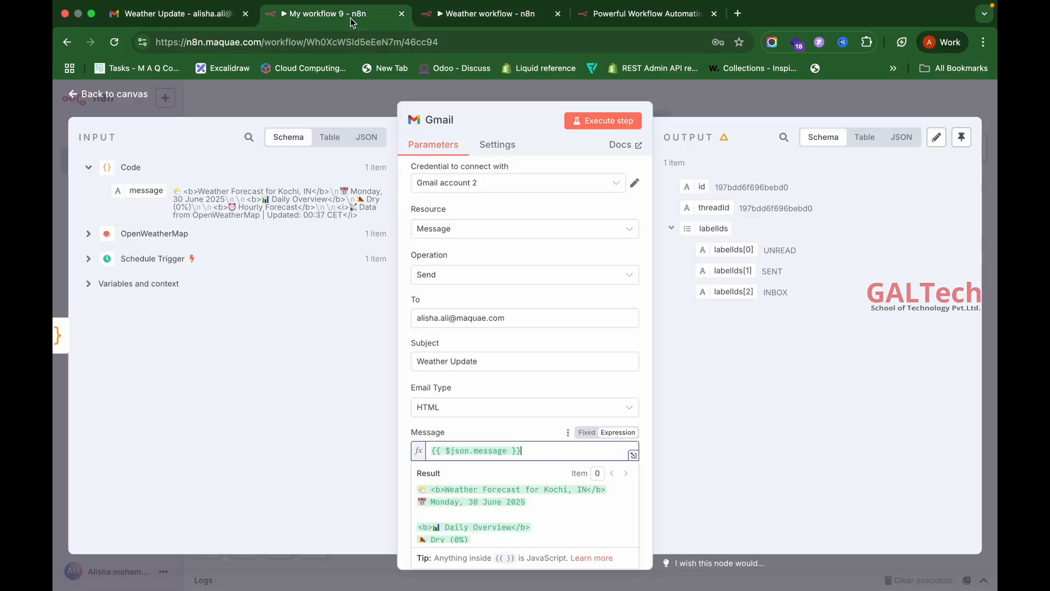
{"action": "left_click", "coordinate": [353, 20]}
{"action": "left_click", "coordinate": [380, 347]}
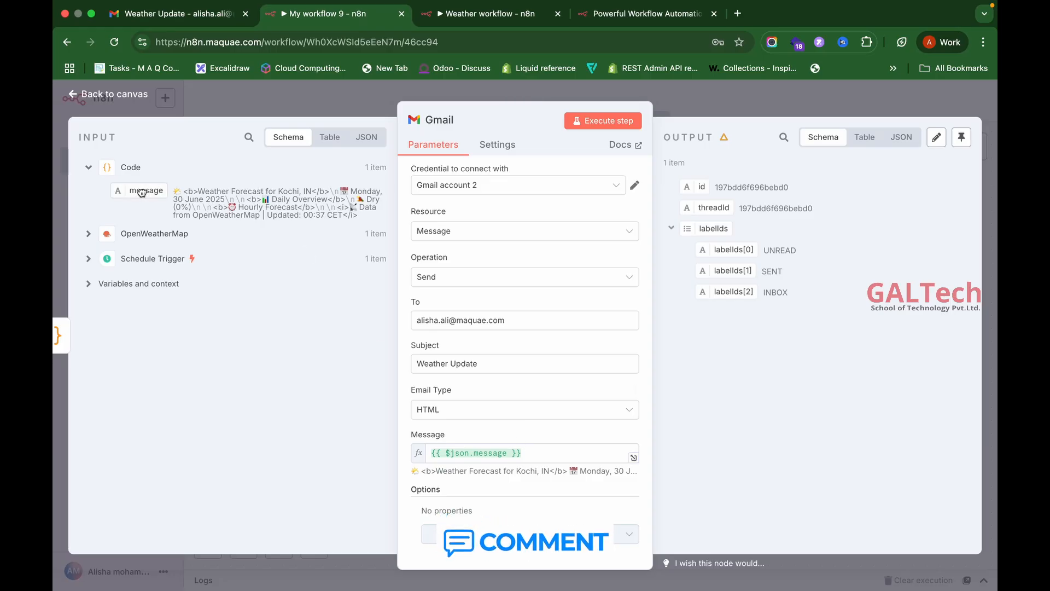
{"action": "left_click_drag", "start_coordinate": [470, 453], "coordinate": [443, 453]}
{"action": "left_click", "coordinate": [490, 453]}
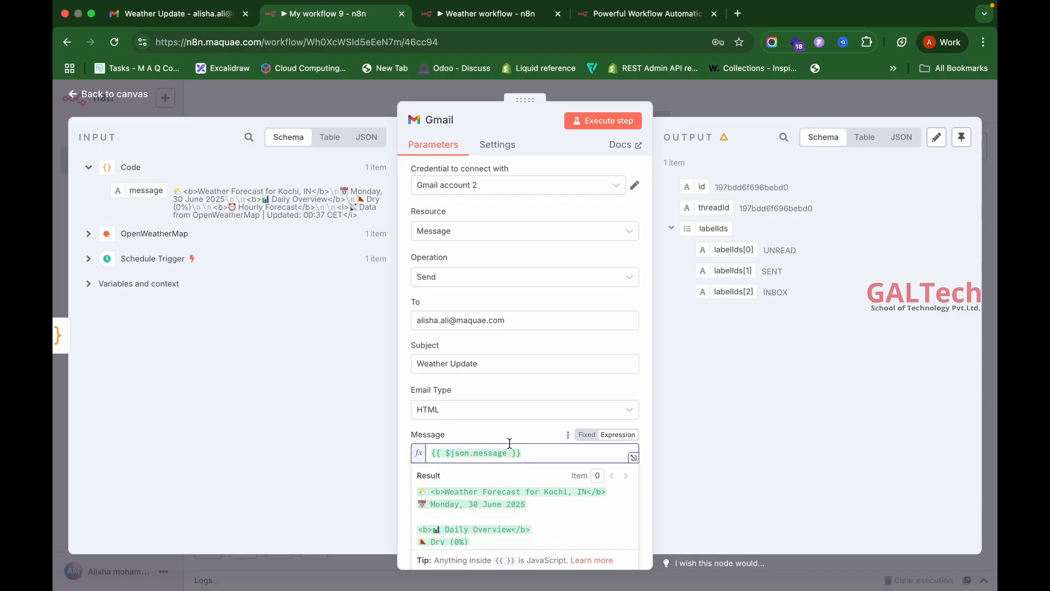
{"action": "left_click", "coordinate": [710, 449]}
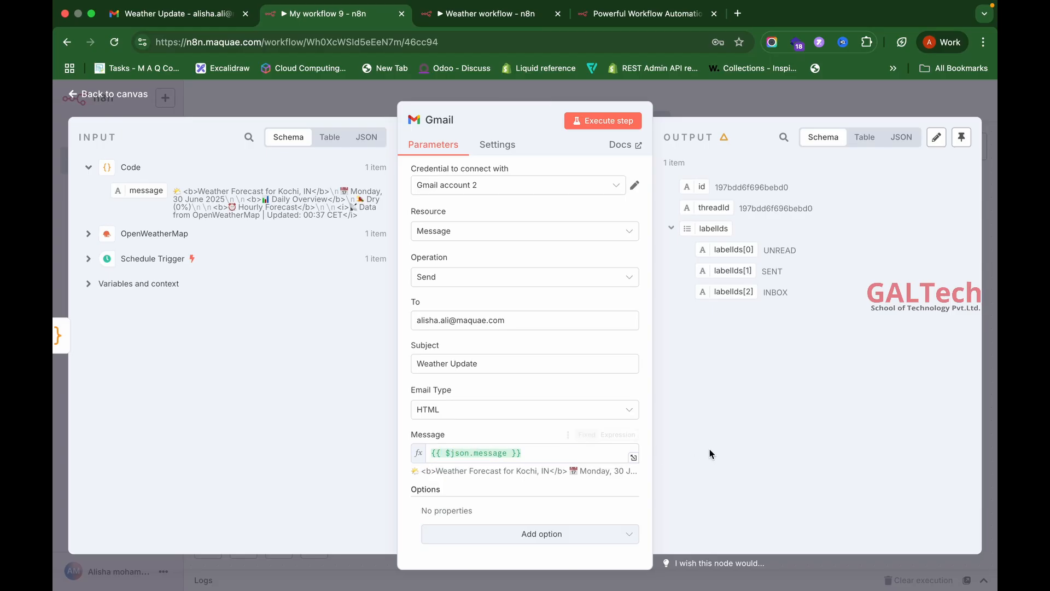
Step: Save the workflow, execute it again, and switch to the Gmail tab
{"action": "left_click", "coordinate": [838, 107]}
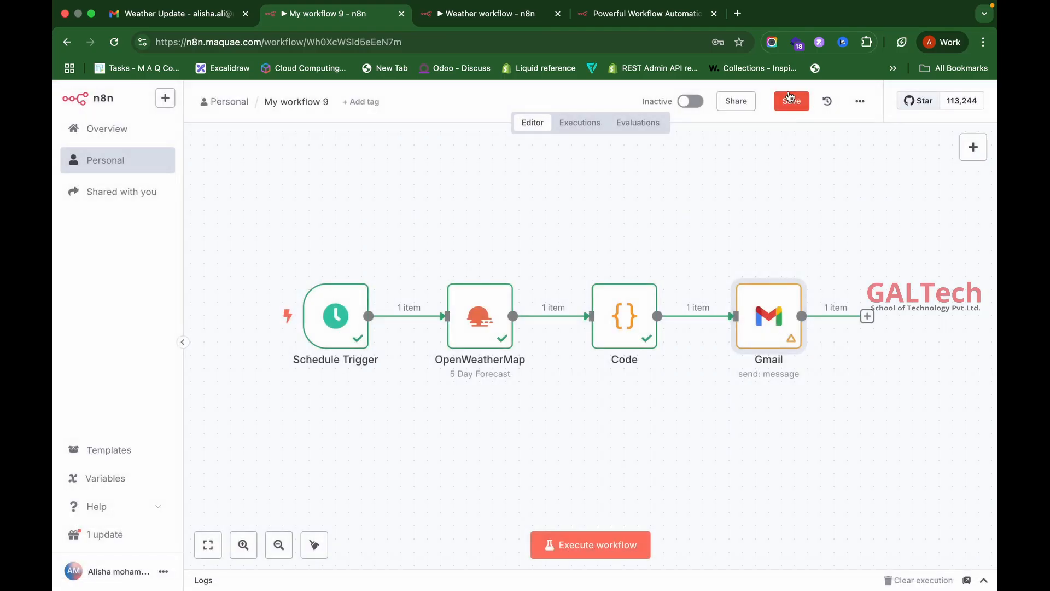
{"action": "left_click", "coordinate": [791, 98]}
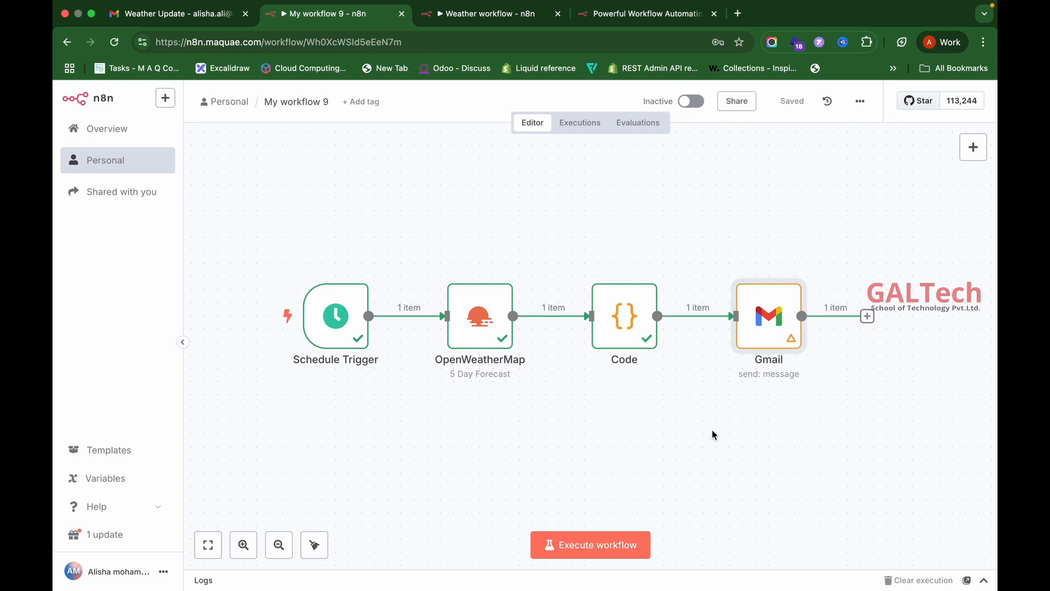
{"action": "left_click", "coordinate": [587, 546]}
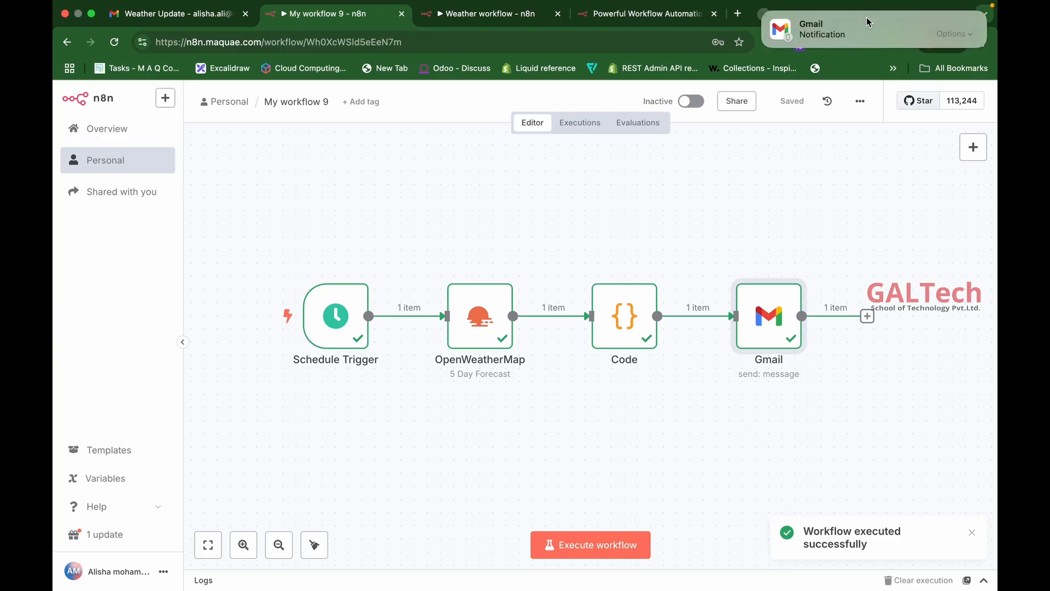
{"action": "left_click", "coordinate": [203, 22]}
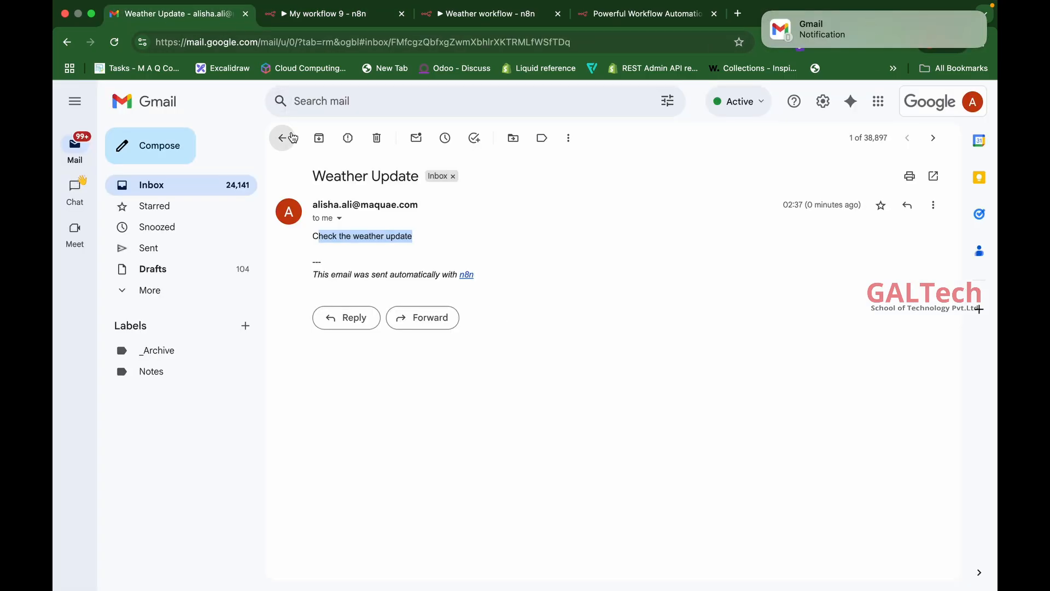
Step: Refresh the inbox, read the new Kochi forecast Weather Update email, and return to n8n
{"action": "left_click", "coordinate": [283, 137]}
{"action": "left_click", "coordinate": [320, 136]}
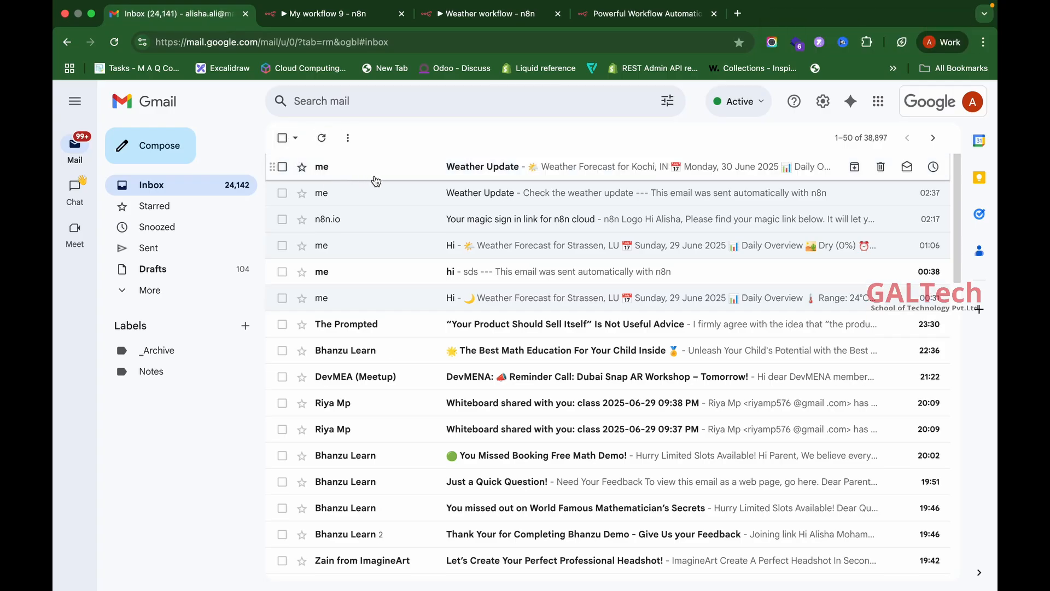
{"action": "left_click", "coordinate": [382, 169]}
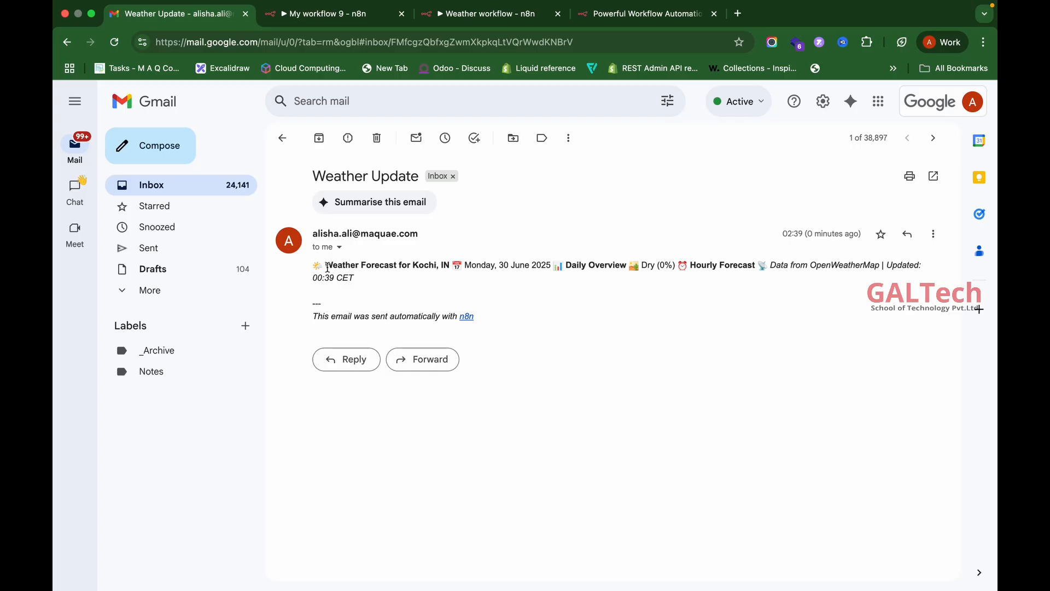
{"action": "left_click_drag", "start_coordinate": [328, 268], "coordinate": [381, 282]}
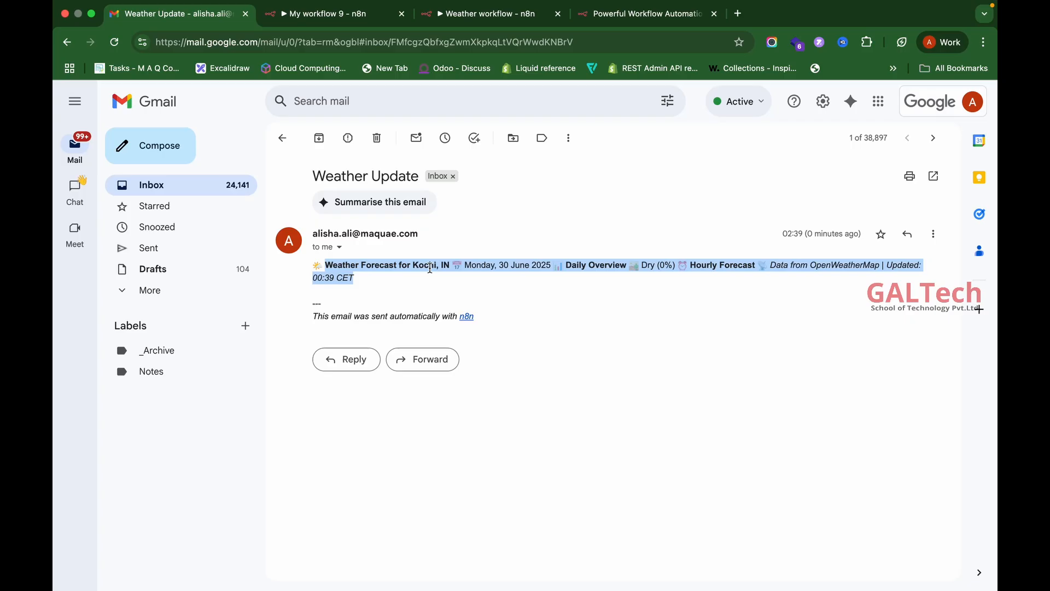
{"action": "key", "text": "ctrl+Tab"}
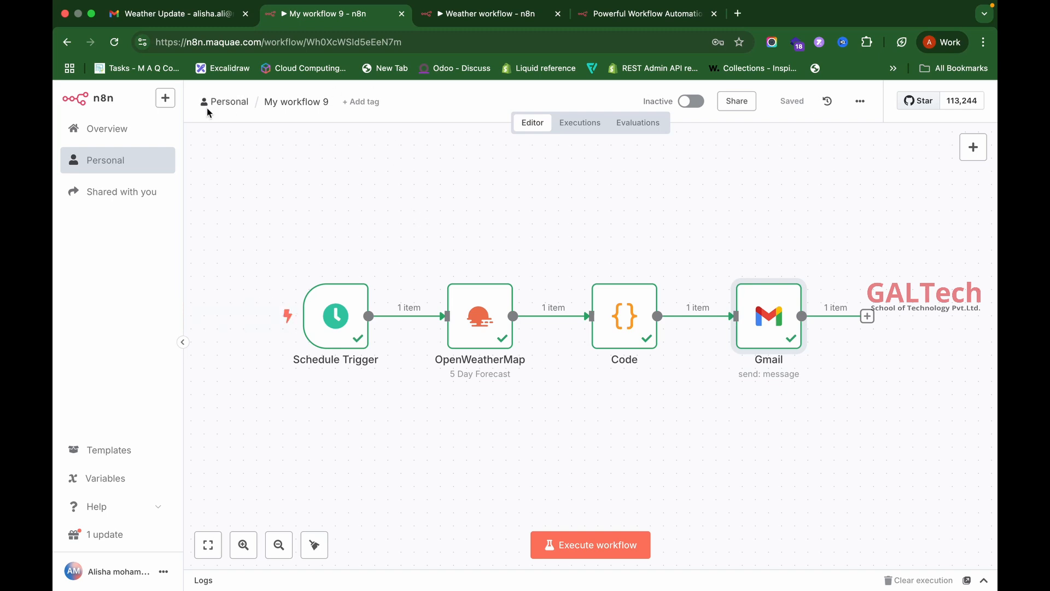
Step: Create a new blank workflow and add an AI Agent node with a chat trigger
{"action": "left_click", "coordinate": [167, 97]}
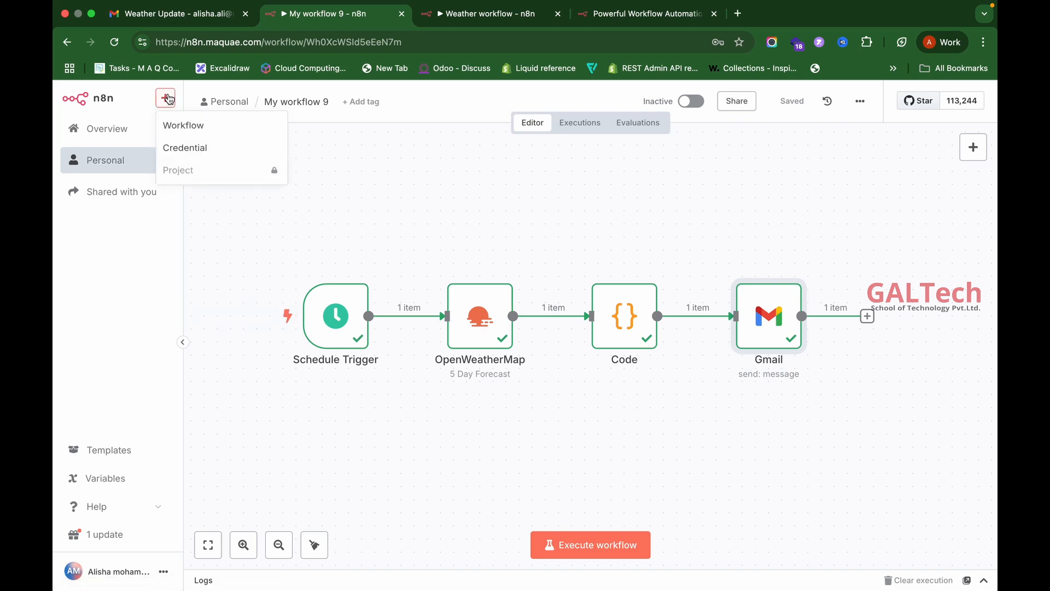
{"action": "left_click", "coordinate": [201, 128]}
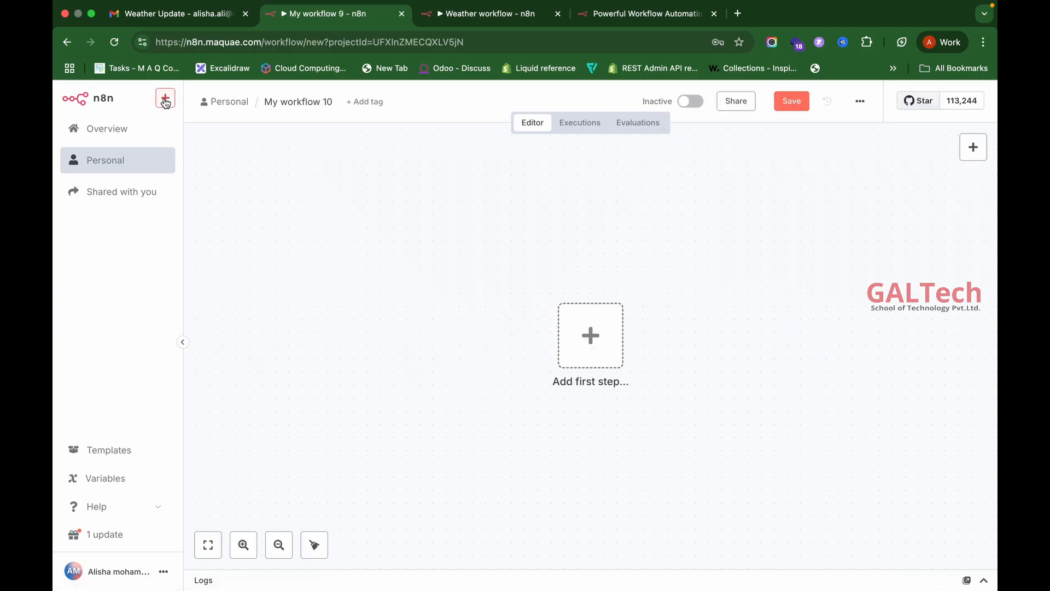
{"action": "left_click", "coordinate": [597, 346]}
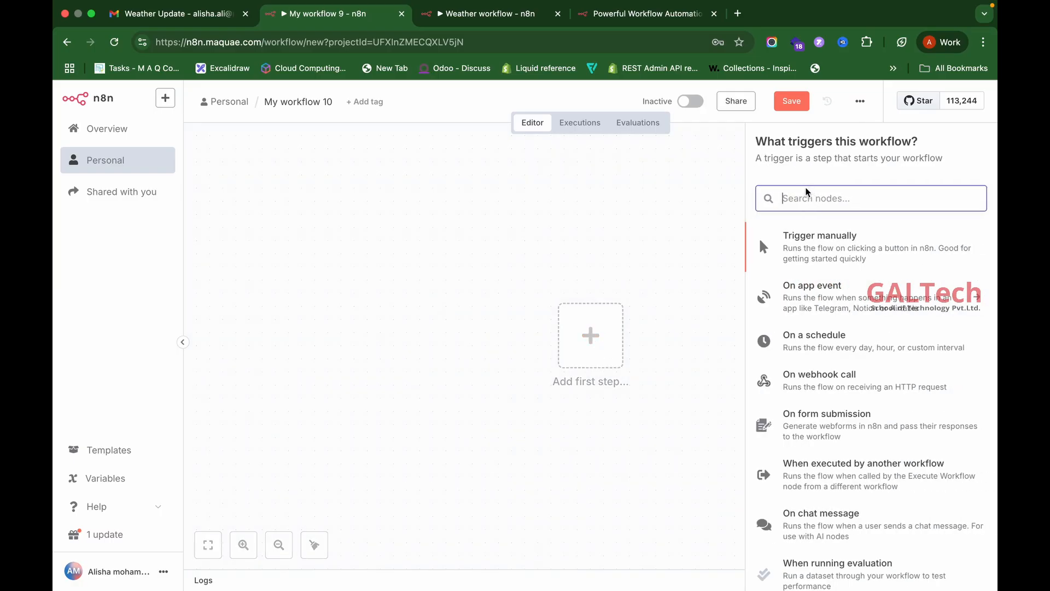
{"action": "type", "text": "Ai"}
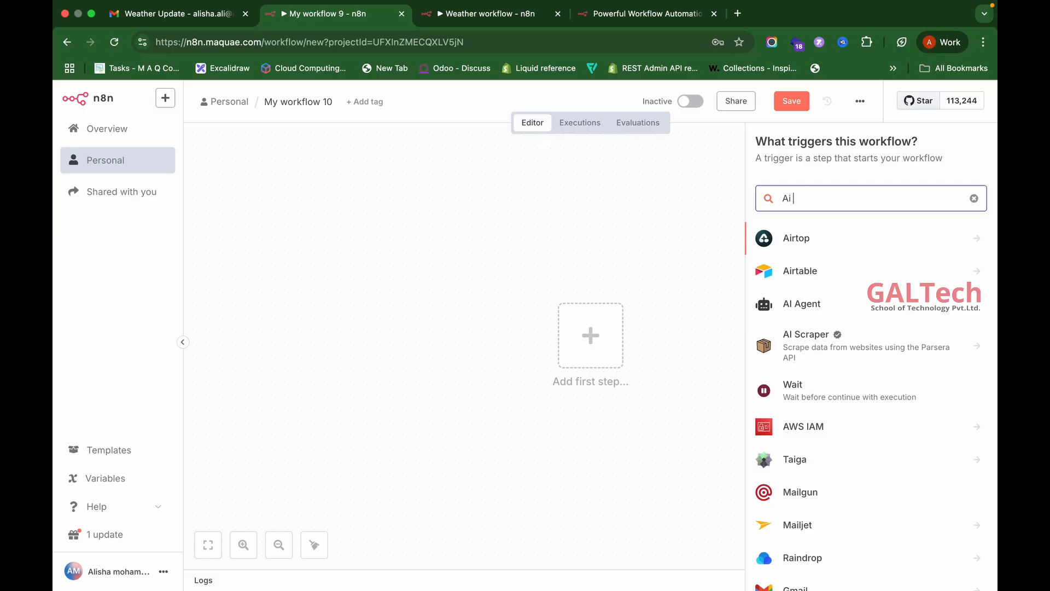
{"action": "type", "text": " ag"}
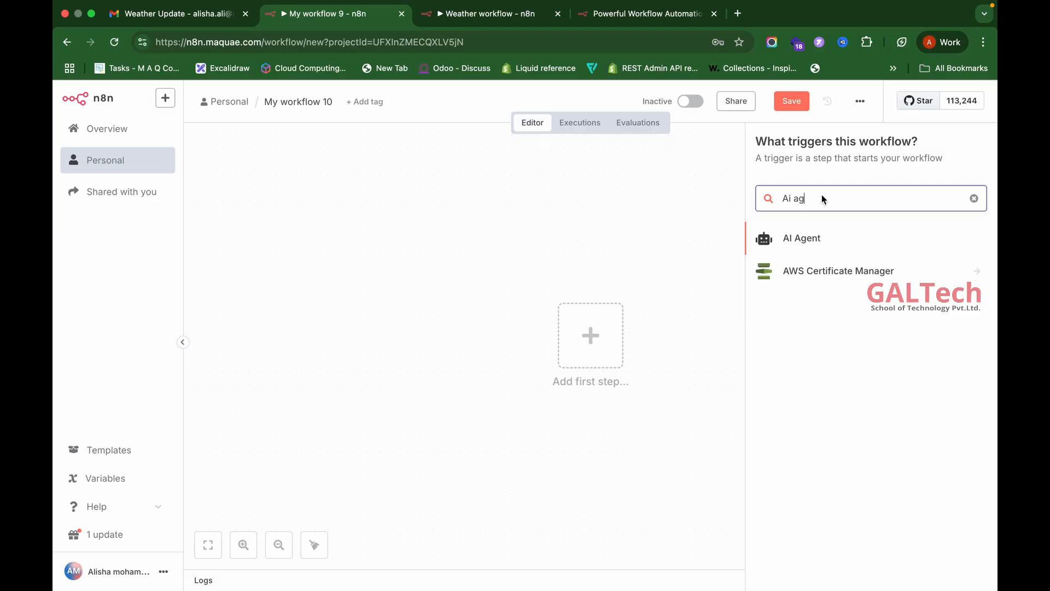
{"action": "left_click", "coordinate": [819, 237]}
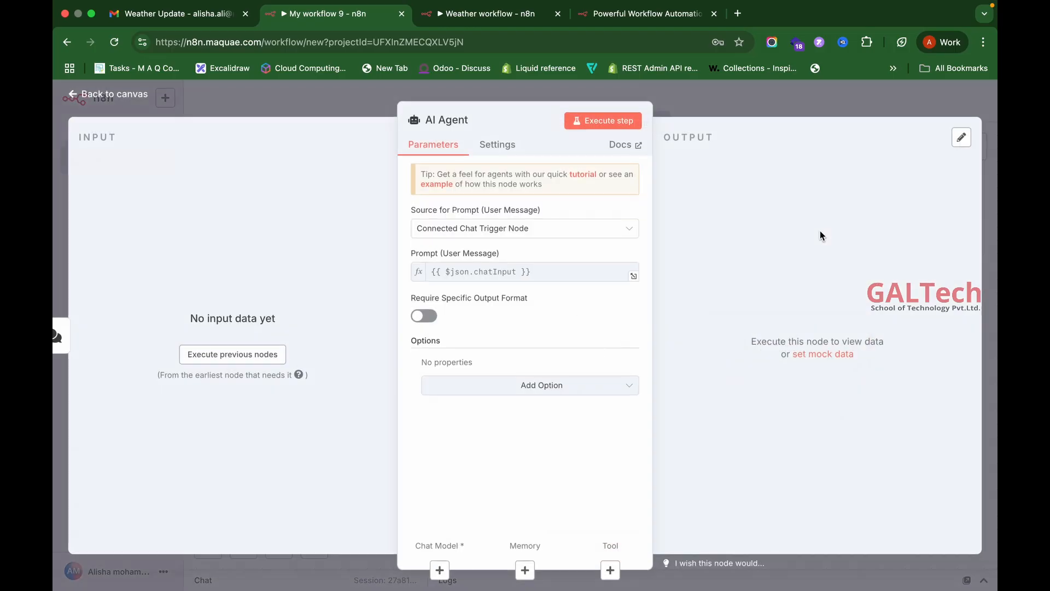
{"action": "left_click", "coordinate": [718, 104]}
Step: Position the AI Agent and chat trigger so their connection runs straight
{"action": "left_click_drag", "start_coordinate": [757, 340], "coordinate": [744, 319]}
{"action": "scroll", "coordinate": [623, 403], "scroll_direction": "right", "scroll_amount": 2}
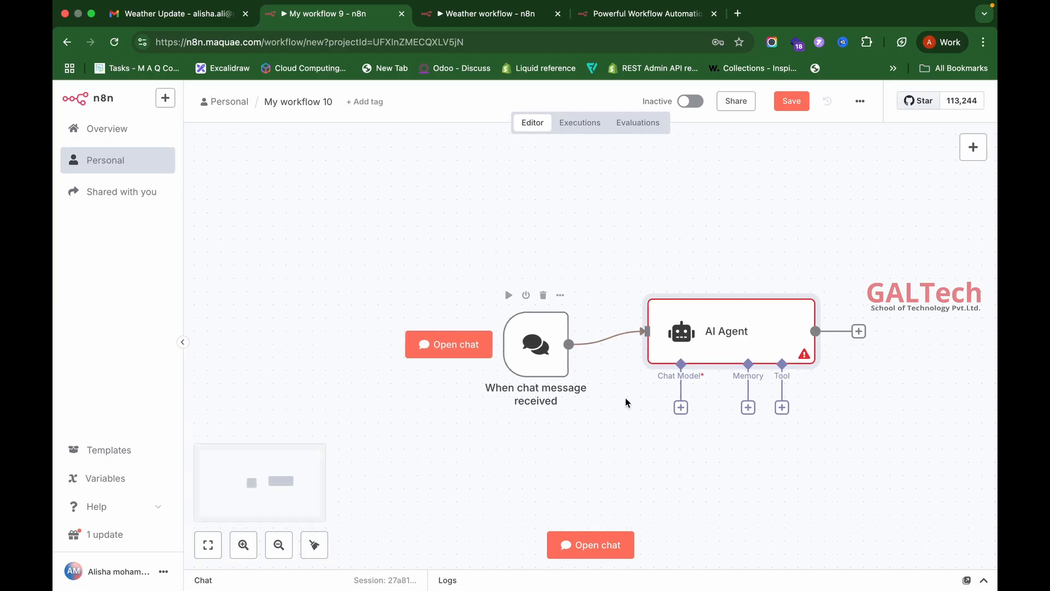
{"action": "scroll", "coordinate": [626, 403], "scroll_direction": "right", "scroll_amount": 5}
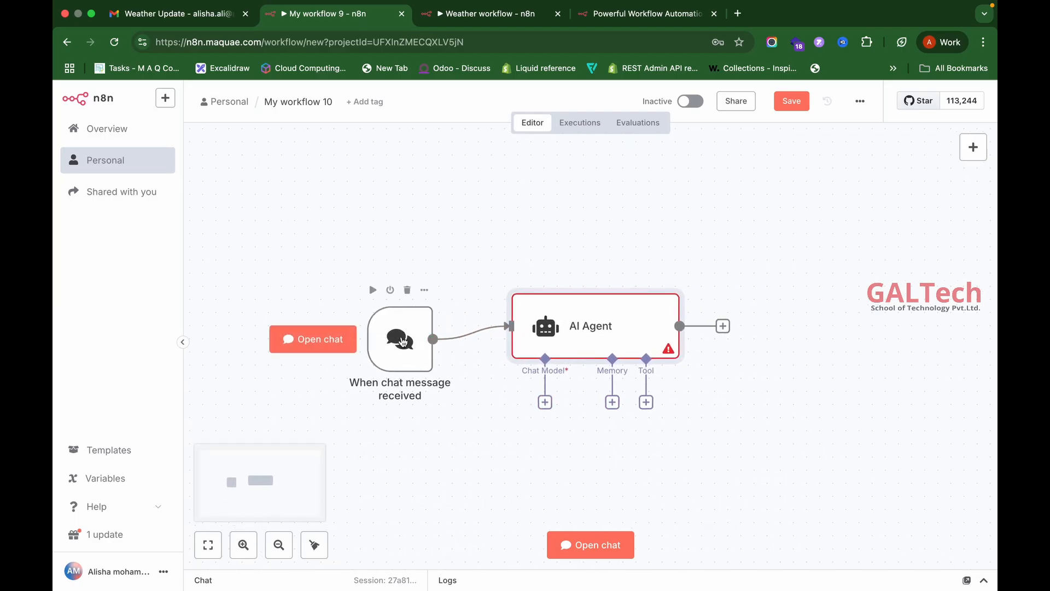
{"action": "left_click_drag", "start_coordinate": [407, 348], "coordinate": [402, 325]}
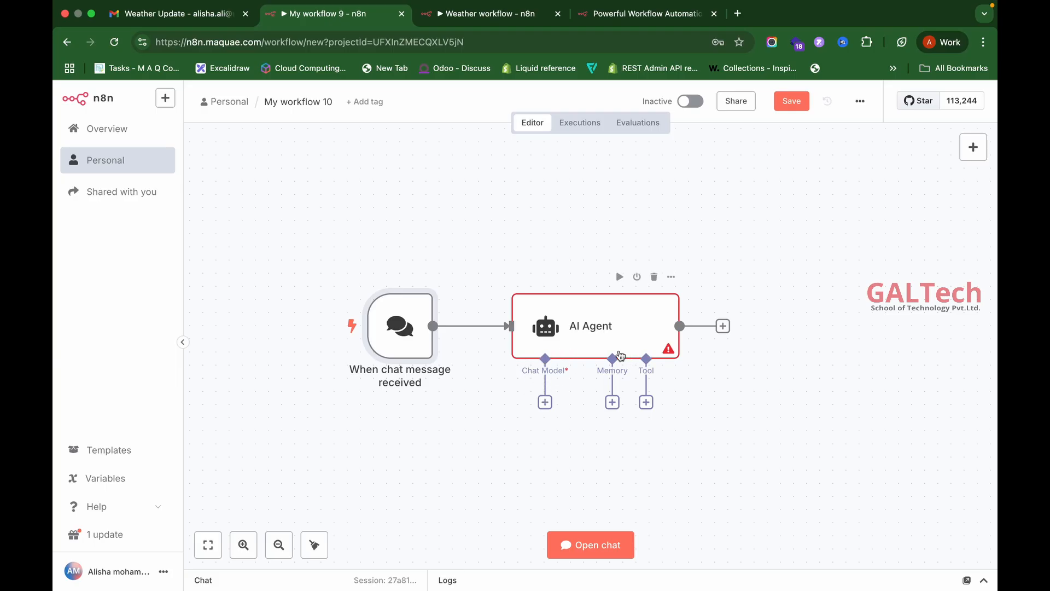
Step: Open the Language Models list under the AI Agent's Chat Model input and browse the providers
{"action": "left_click", "coordinate": [545, 403]}
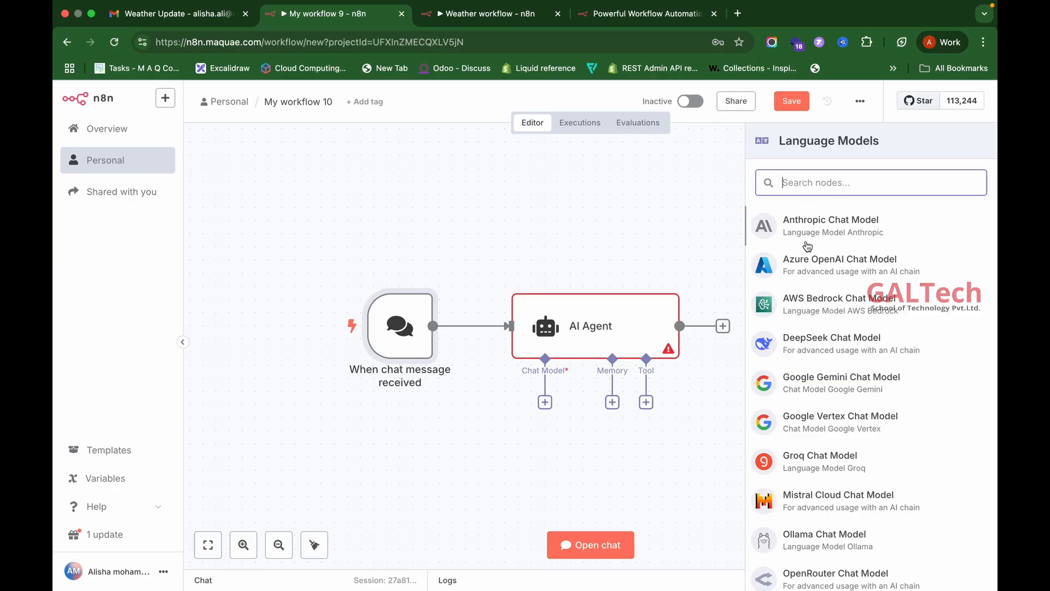
{"action": "left_click_drag", "start_coordinate": [777, 143], "coordinate": [874, 141]}
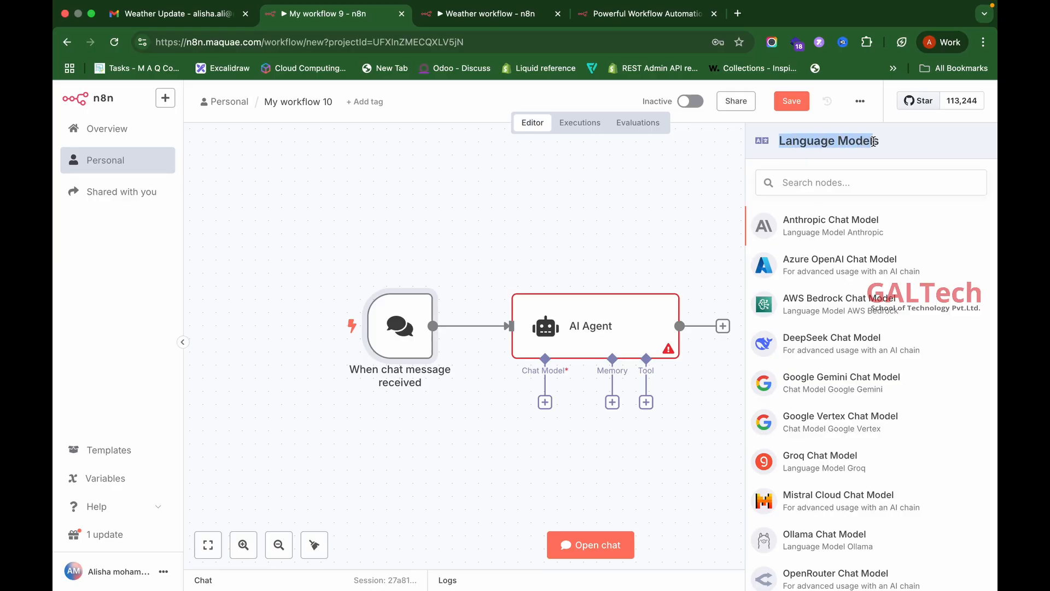
{"action": "scroll", "coordinate": [876, 410], "scroll_direction": "down", "scroll_amount": 3}
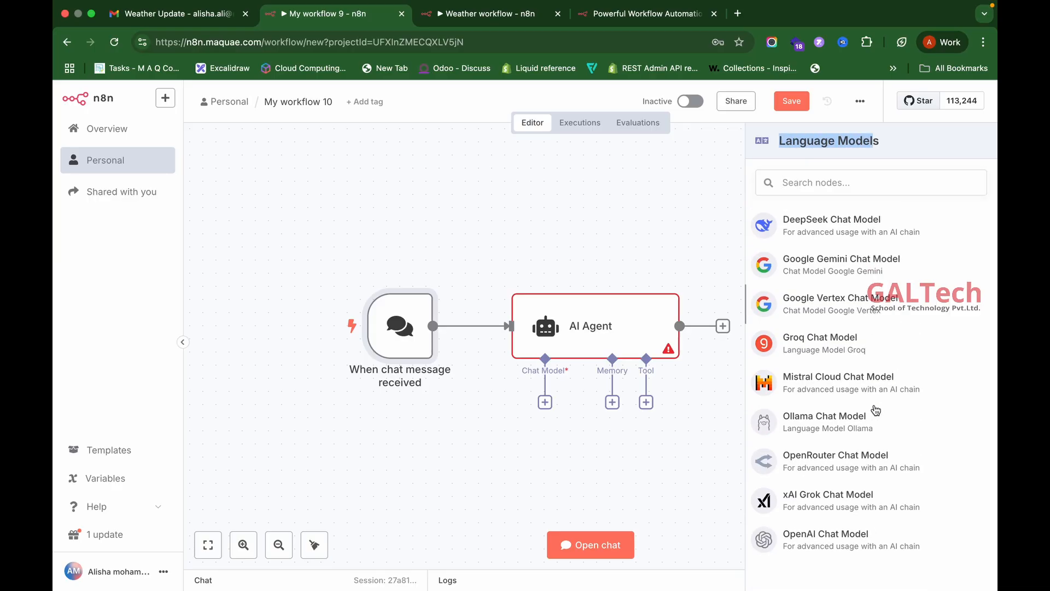
{"action": "scroll", "coordinate": [876, 410], "scroll_direction": "up", "scroll_amount": 3}
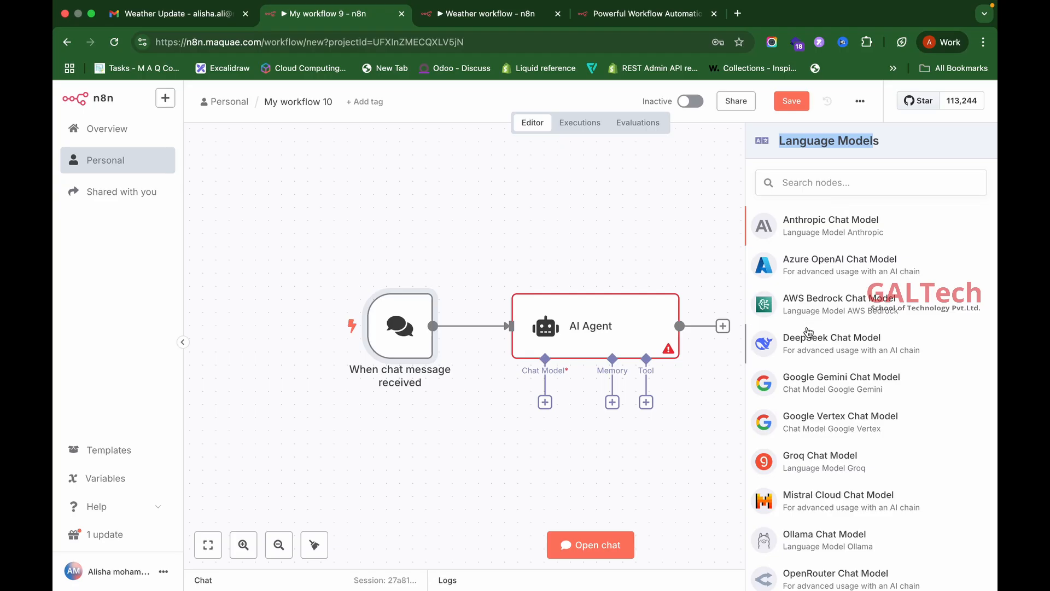
{"action": "scroll", "coordinate": [832, 438], "scroll_direction": "down", "scroll_amount": 2}
{"action": "scroll", "coordinate": [853, 263], "scroll_direction": "up", "scroll_amount": 2}
Step: Attach an OpenAI Chat Model using gpt-4.1-mini to the agent and return to the canvas
{"action": "scroll", "coordinate": [851, 340], "scroll_direction": "down", "scroll_amount": 3}
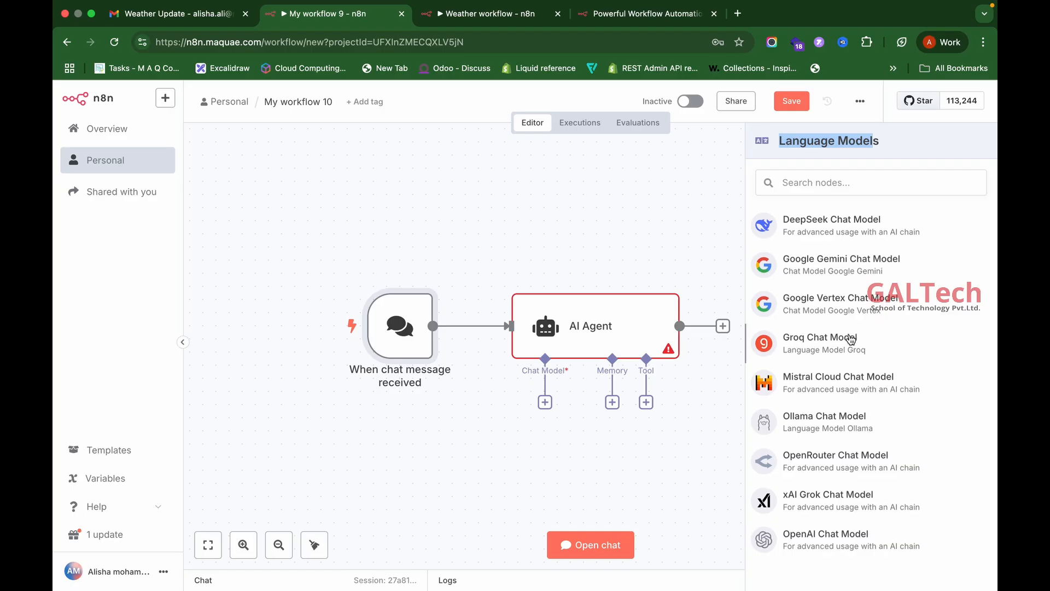
{"action": "left_click", "coordinate": [849, 540]}
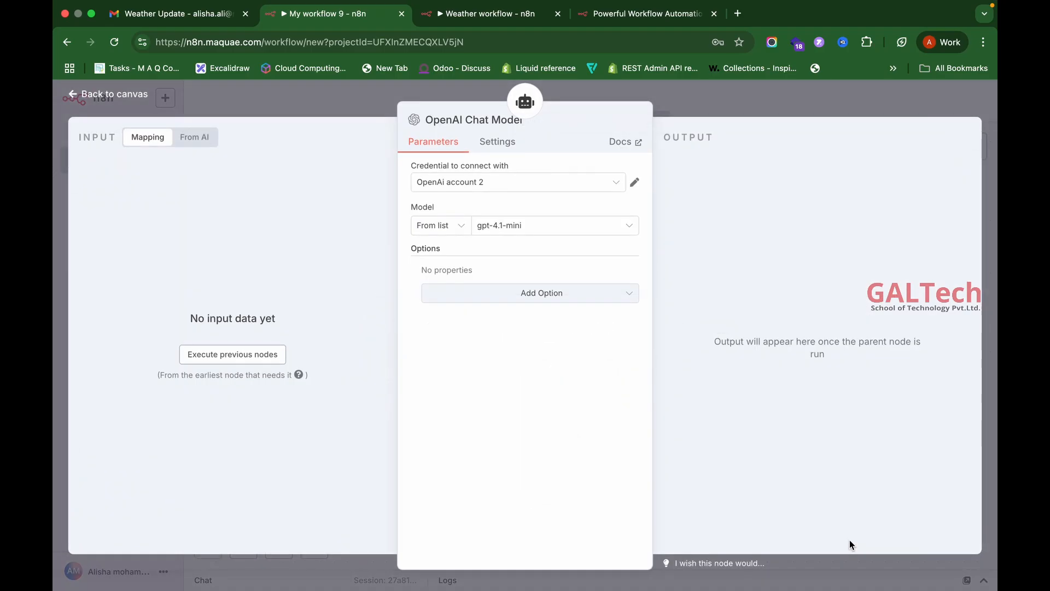
{"action": "left_click", "coordinate": [610, 186]}
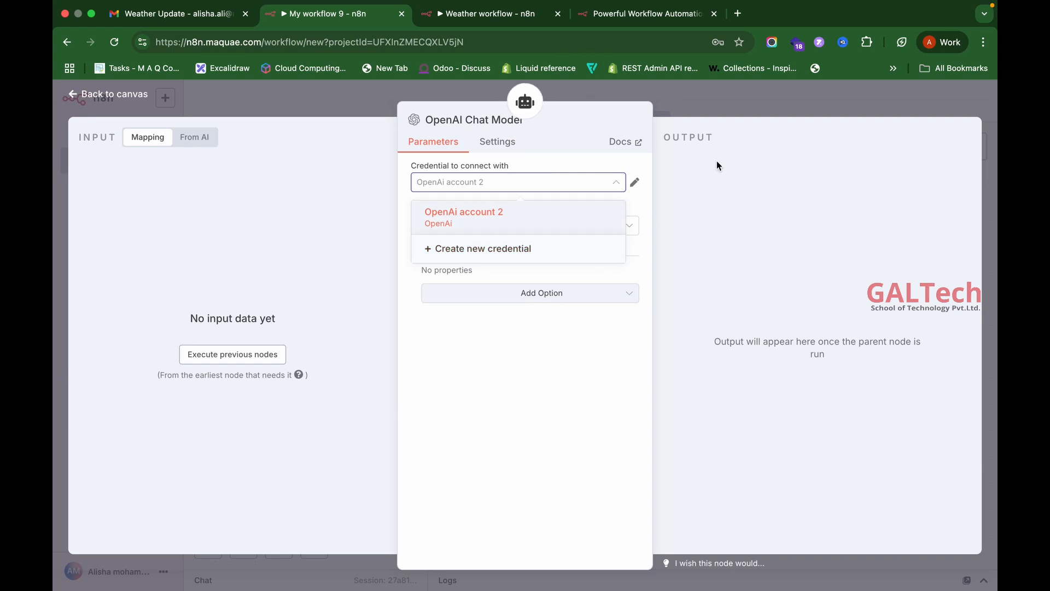
{"action": "left_click", "coordinate": [739, 97]}
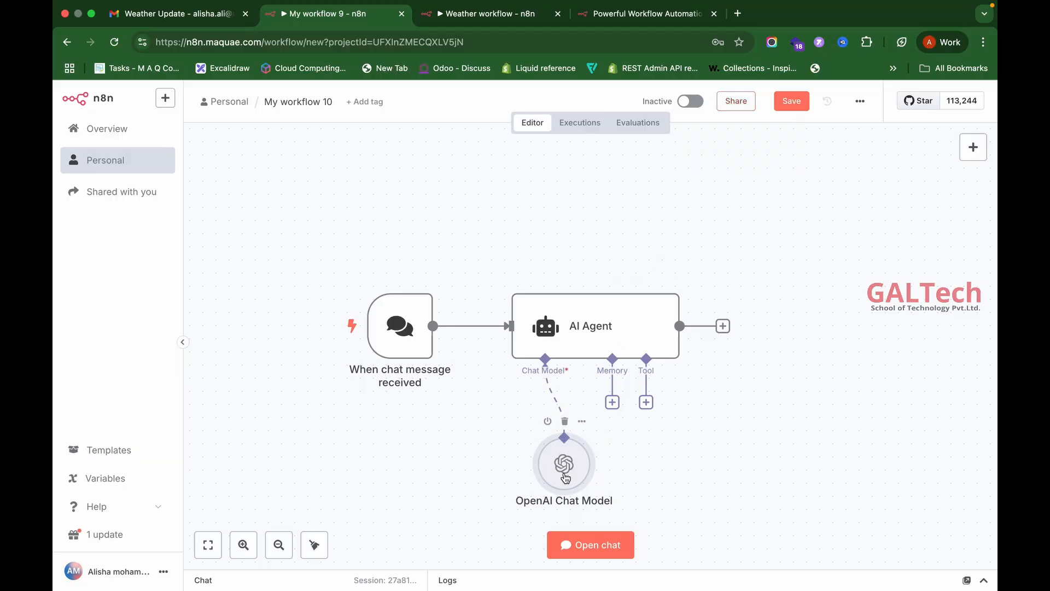
Step: Open the test chat, send 'Hello', and read the agent's greeting
{"action": "left_click_drag", "start_coordinate": [430, 469], "coordinate": [418, 470]}
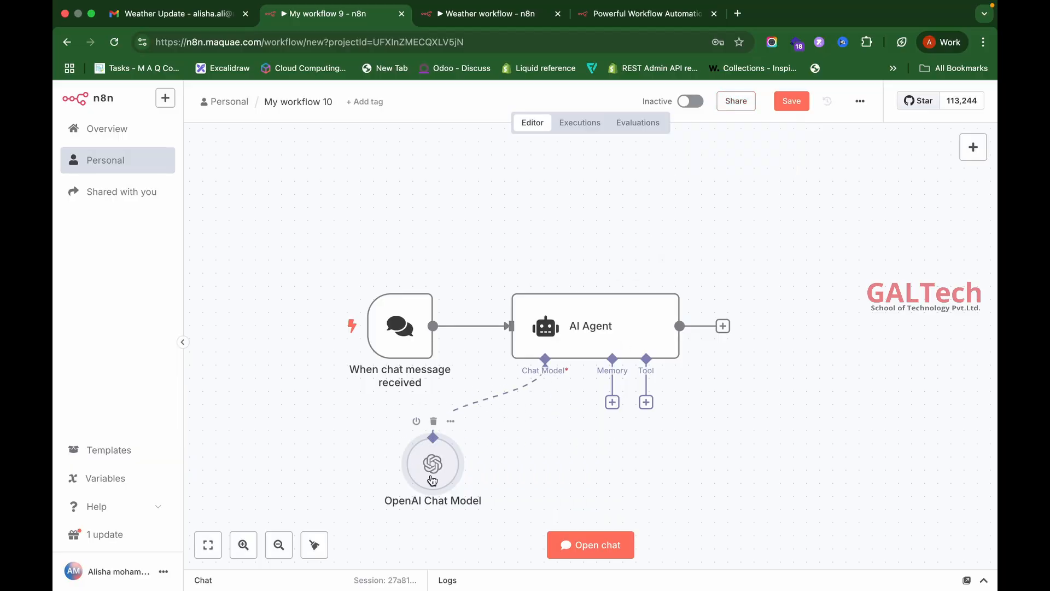
{"action": "scroll", "coordinate": [432, 473], "scroll_direction": "down", "scroll_amount": 2}
{"action": "mouse_move", "coordinate": [408, 302]}
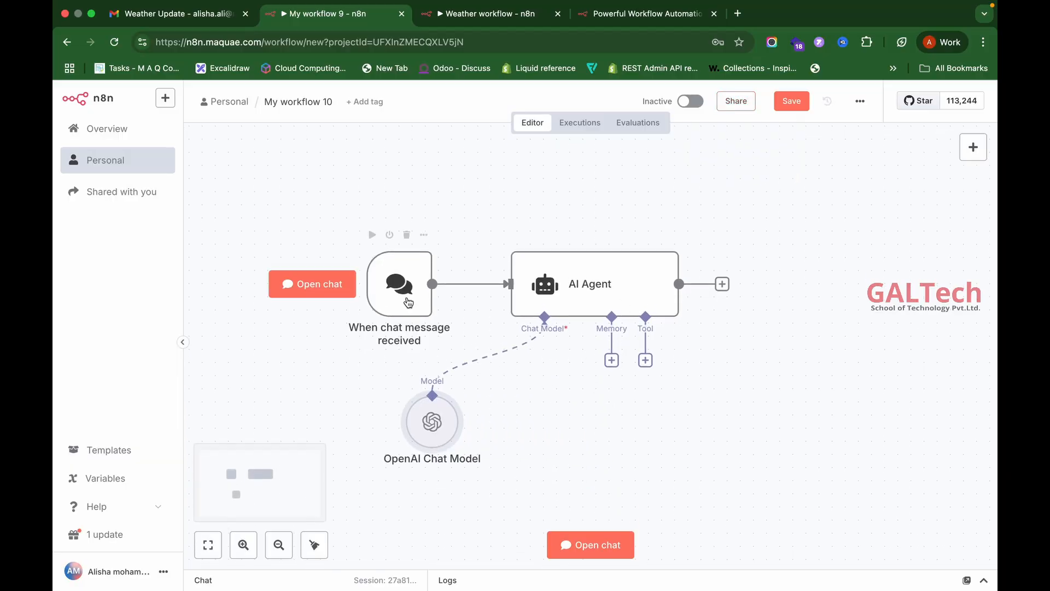
{"action": "left_click", "coordinate": [399, 297]}
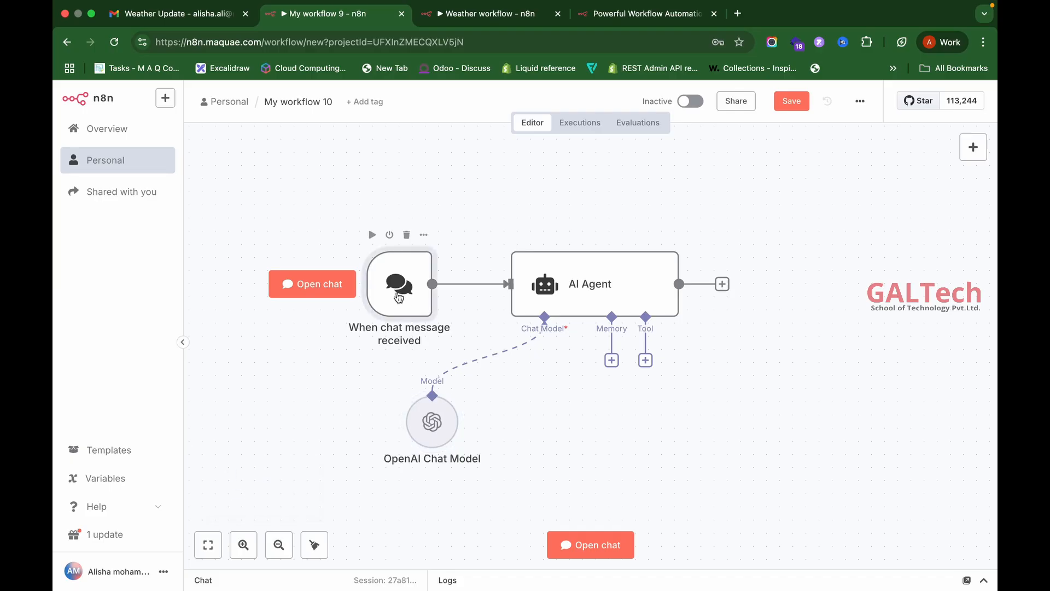
{"action": "left_click", "coordinate": [312, 289]}
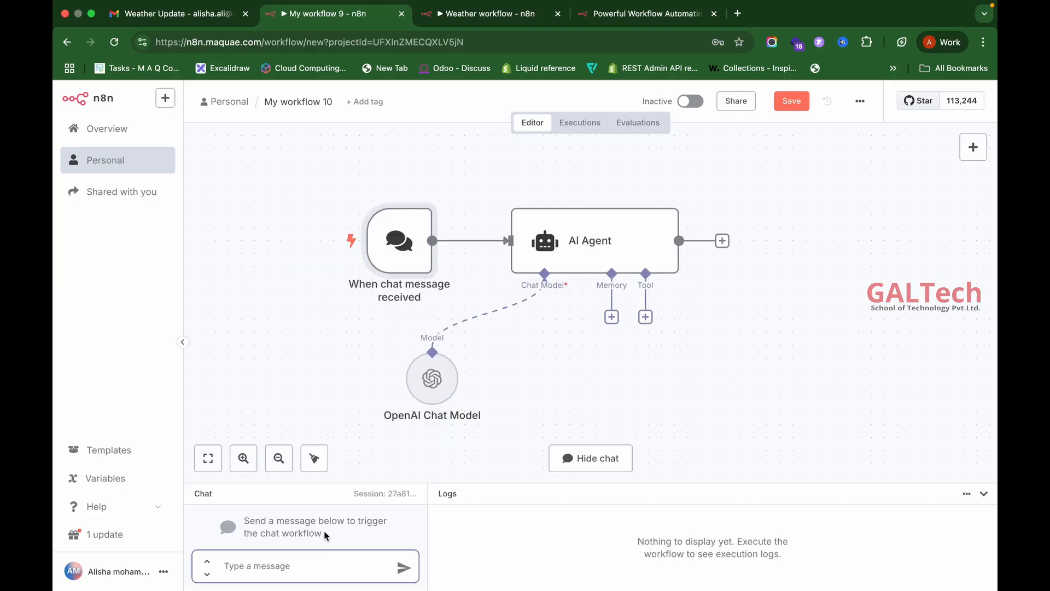
{"action": "type", "text": "Hello"}
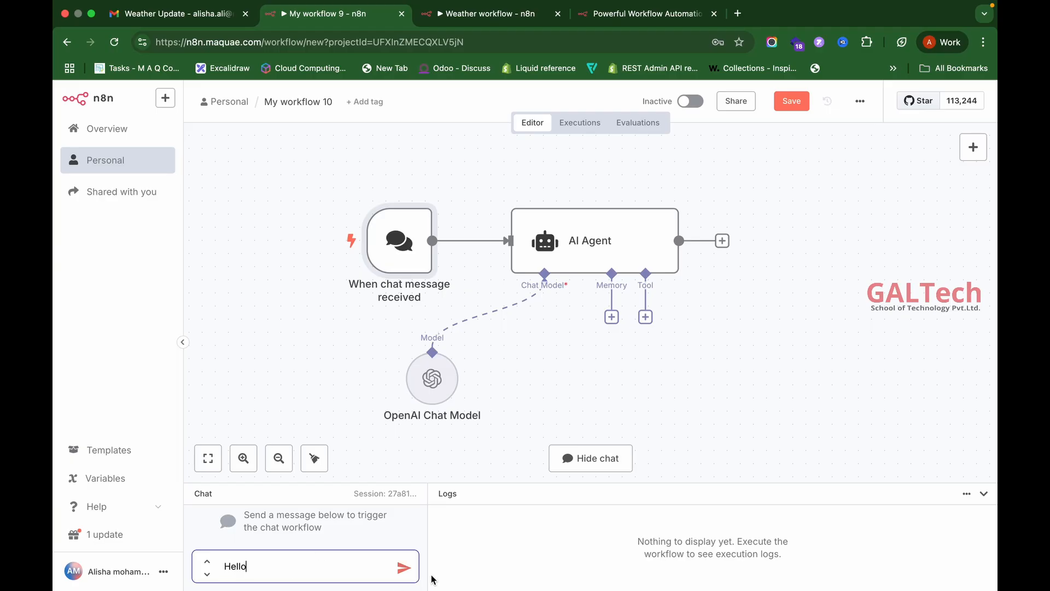
{"action": "left_click", "coordinate": [405, 568]}
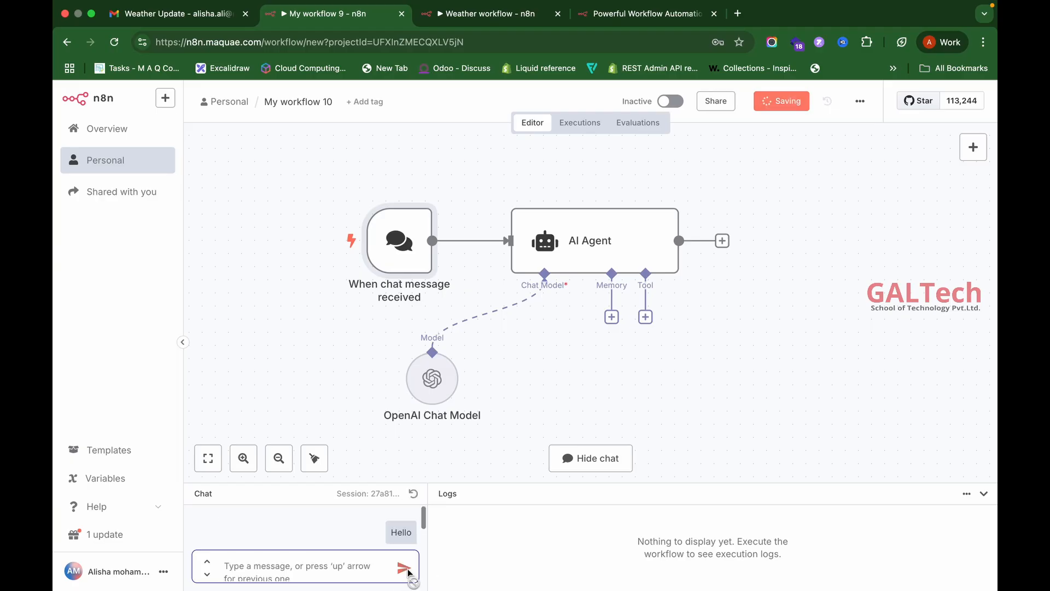
{"action": "left_click_drag", "start_coordinate": [466, 483], "coordinate": [465, 389]}
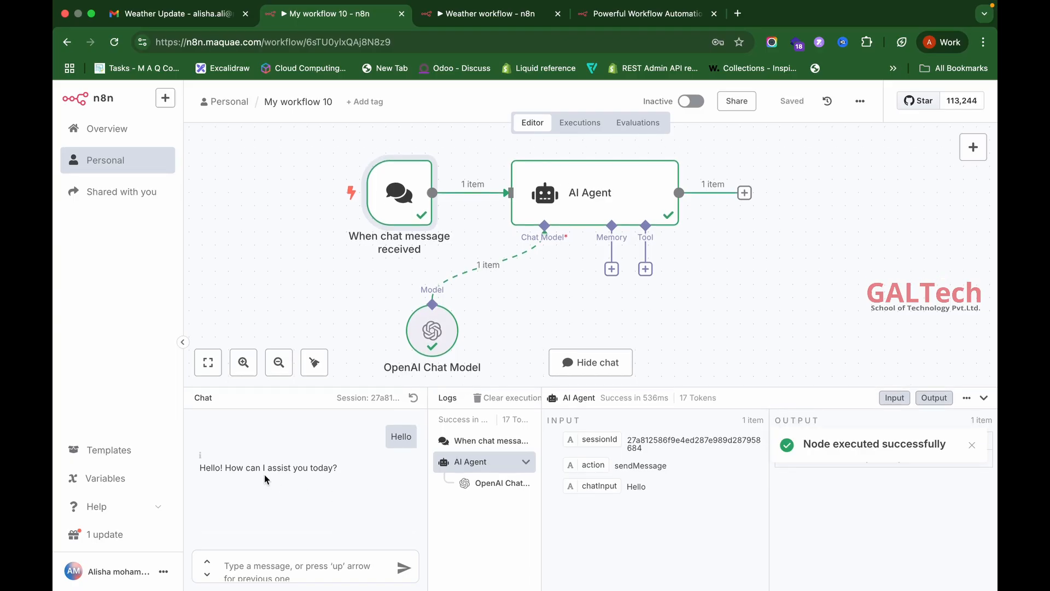
{"action": "left_click_drag", "start_coordinate": [200, 471], "coordinate": [350, 472]}
{"action": "left_click", "coordinate": [351, 471]}
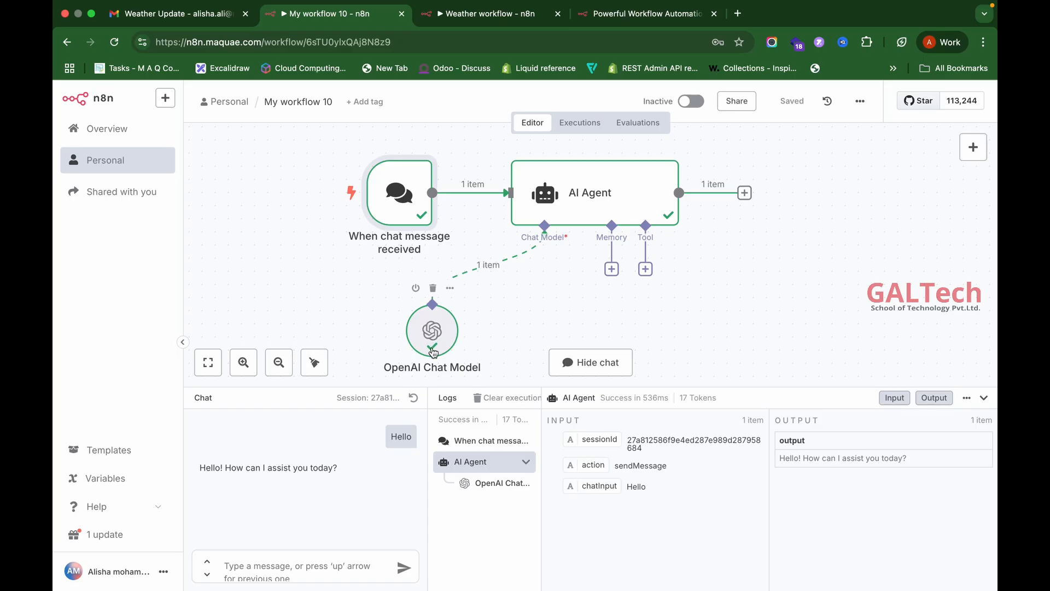
Step: Tell the agent the user's name, then ask 'What is my name' — it cannot recall
{"action": "left_click", "coordinate": [294, 567]}
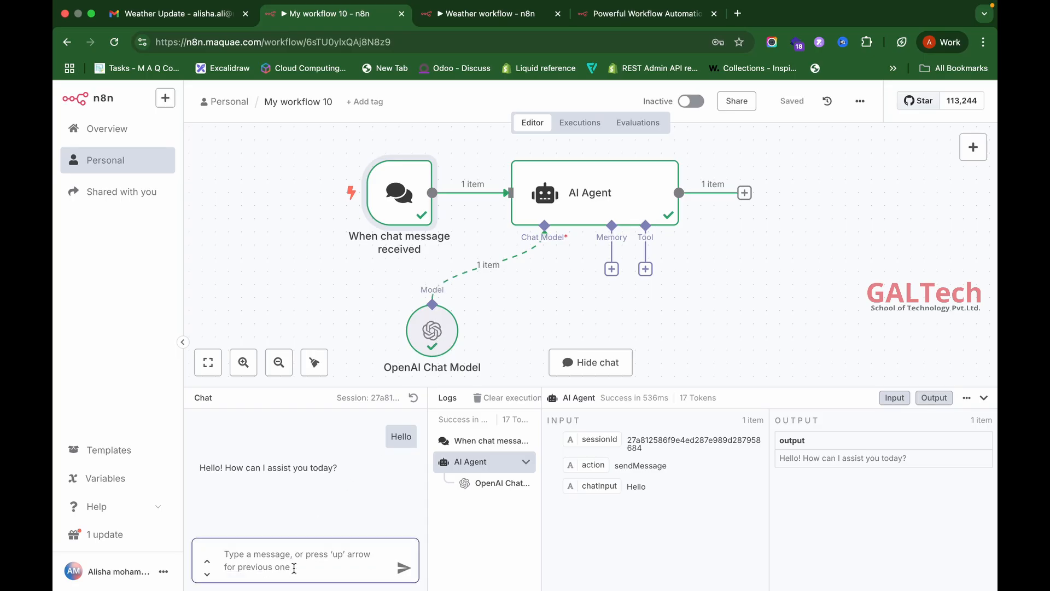
{"action": "type", "text": "My nam"}
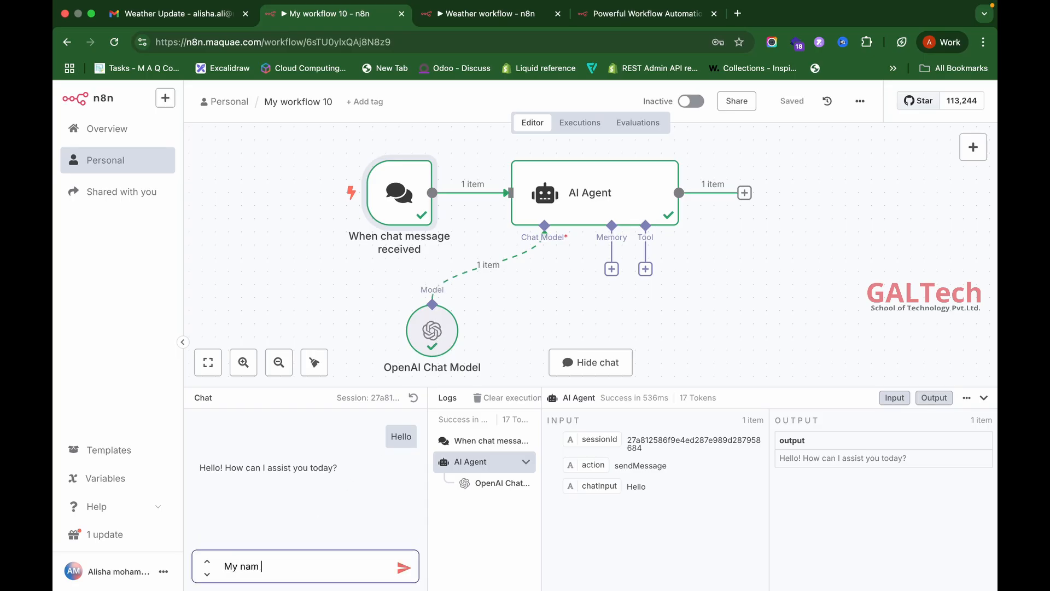
{"action": "type", "text": "e is Alisha"}
{"action": "left_click", "coordinate": [405, 573]}
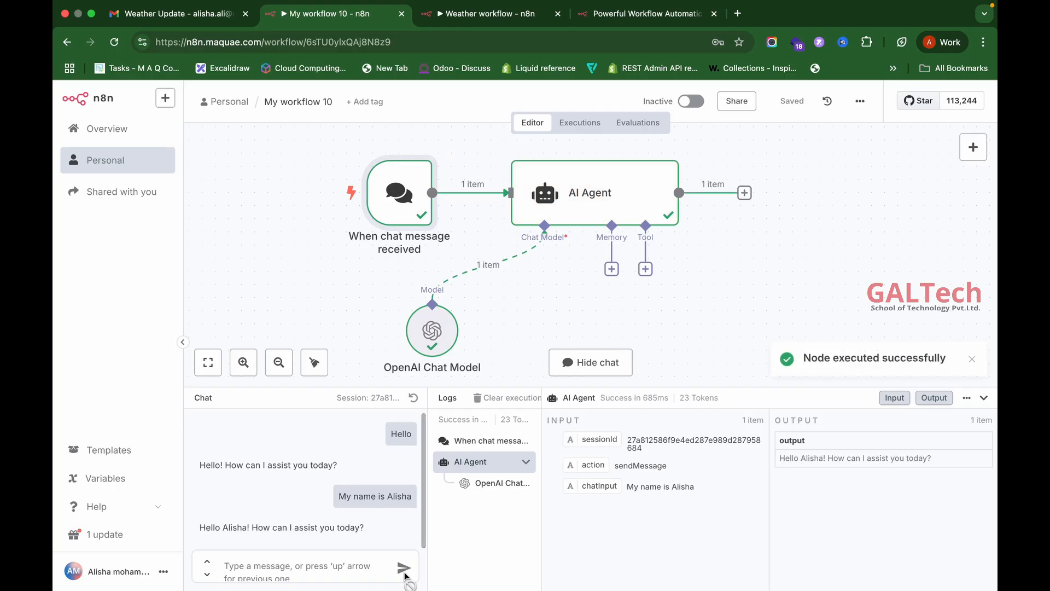
{"action": "left_click_drag", "start_coordinate": [294, 528], "coordinate": [374, 532]}
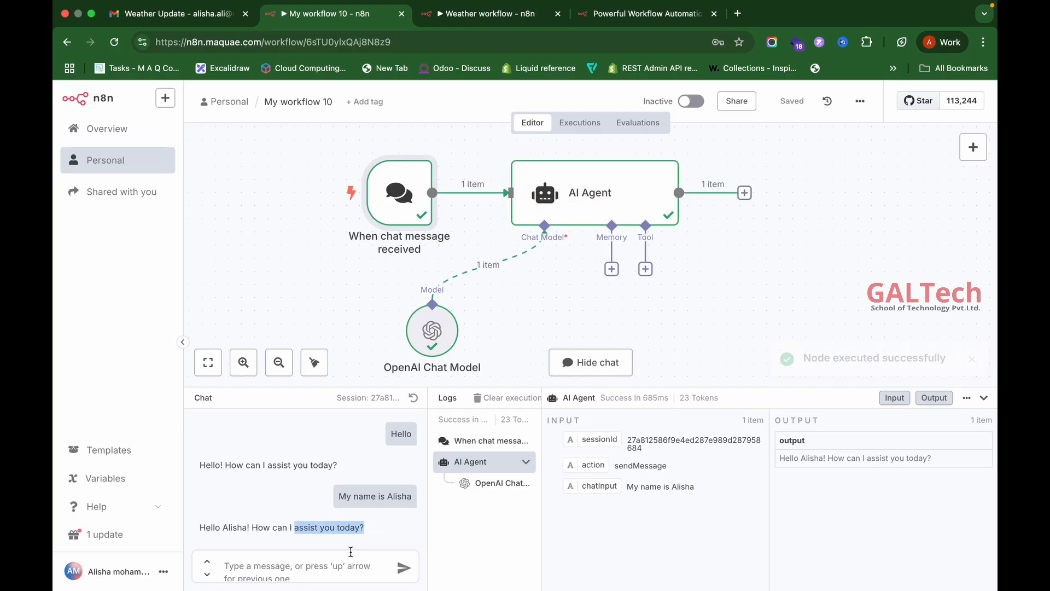
{"action": "left_click", "coordinate": [346, 569]}
{"action": "type", "text": "What is m"}
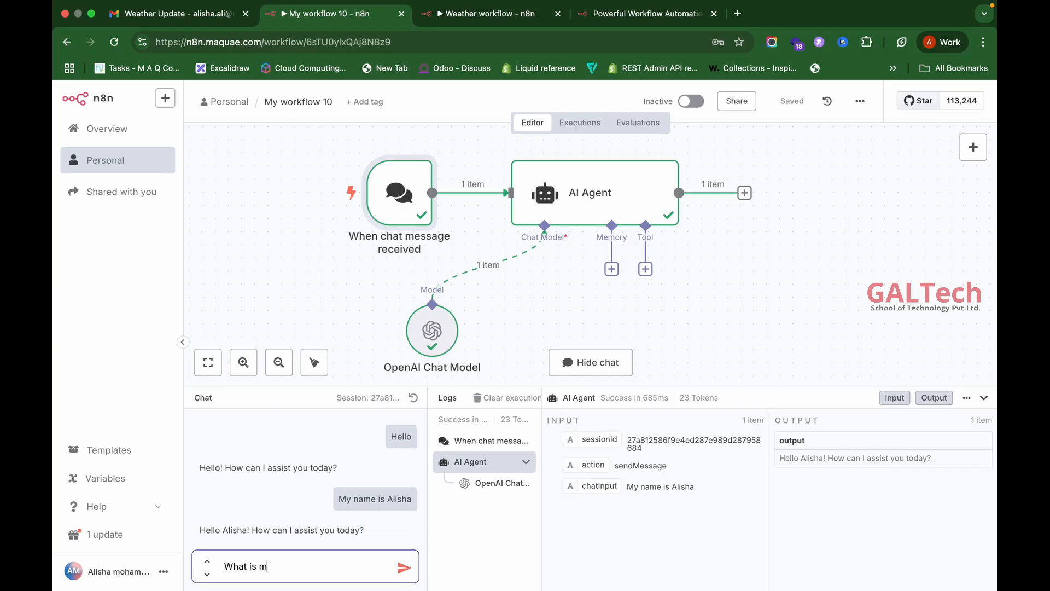
{"action": "type", "text": "y name"}
{"action": "left_click", "coordinate": [403, 568]}
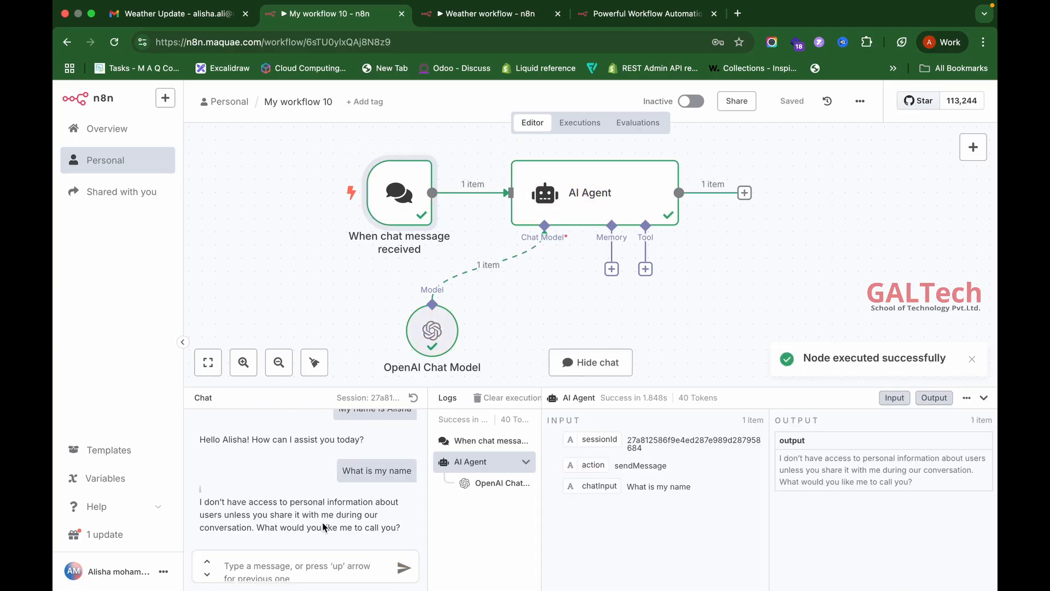
{"action": "left_click_drag", "start_coordinate": [343, 502], "coordinate": [392, 528]}
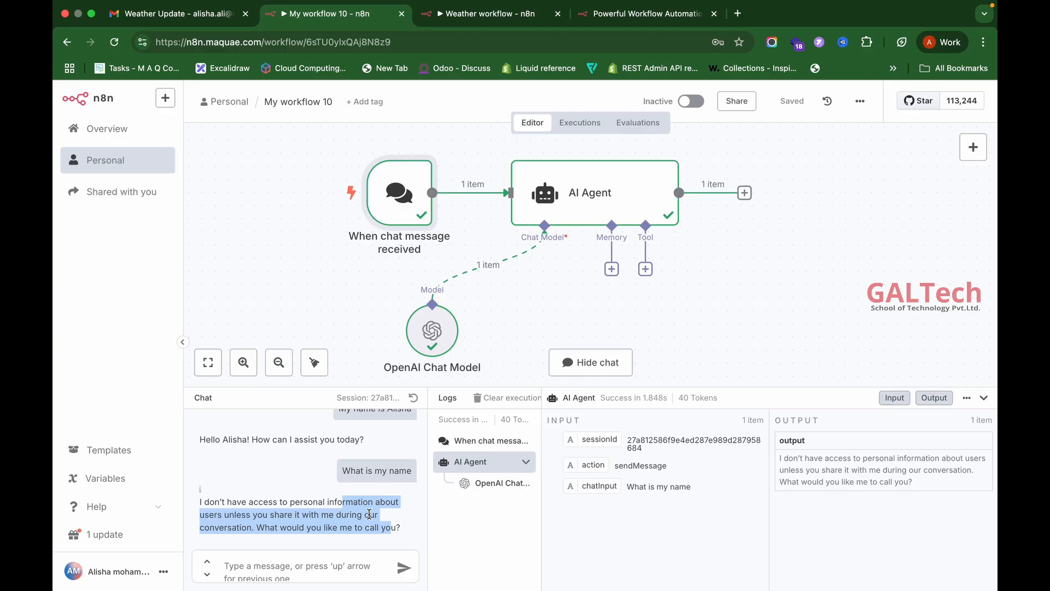
{"action": "left_click_drag", "start_coordinate": [441, 334], "coordinate": [457, 317]}
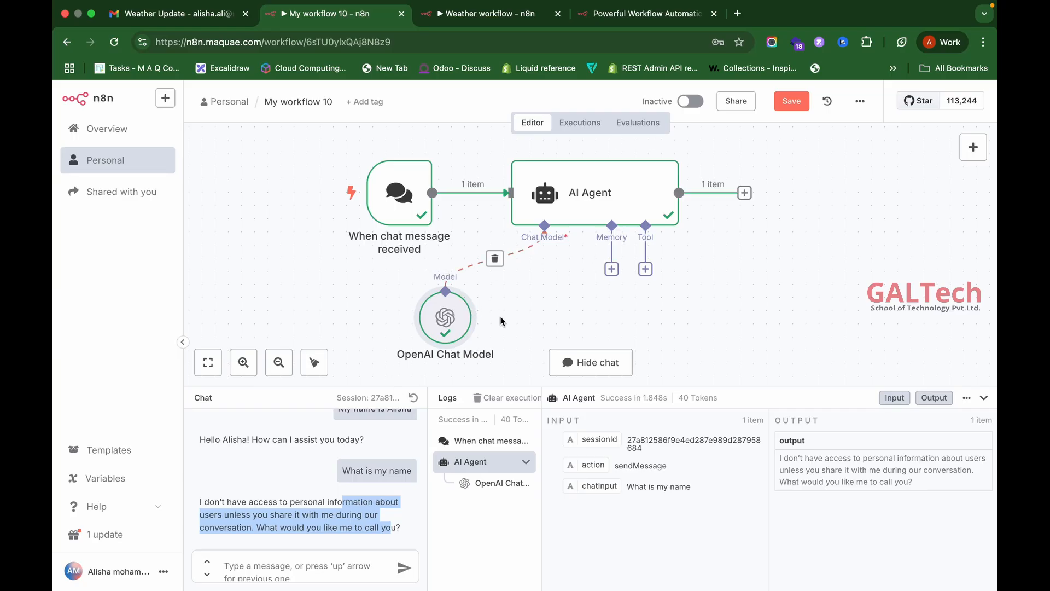
Step: Shrink the chat panel and open the memory options under the AI Agent's Memory connector
{"action": "scroll", "coordinate": [285, 439], "scroll_direction": "up", "scroll_amount": 1}
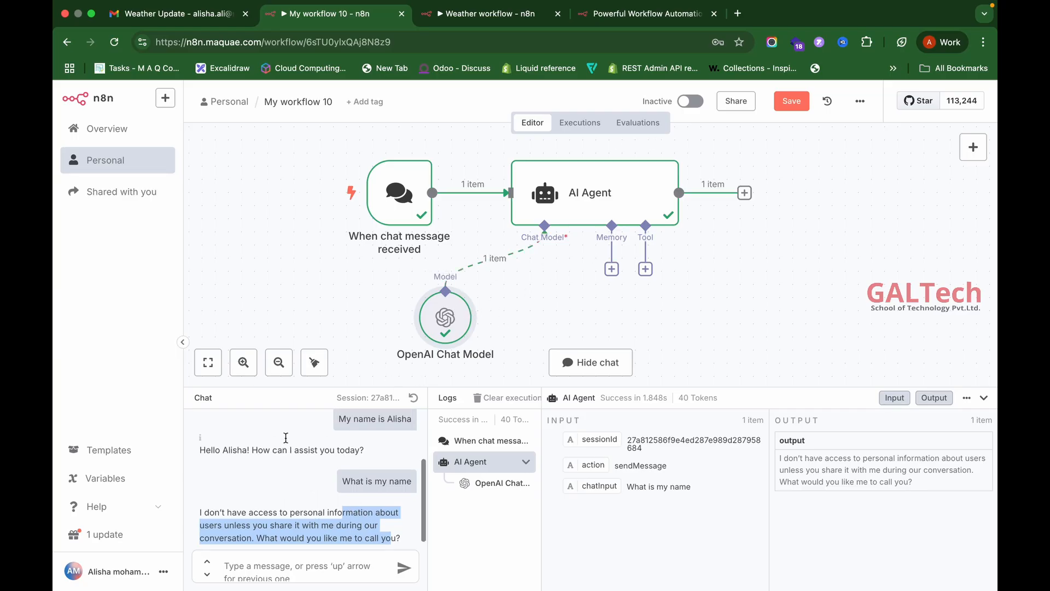
{"action": "left_click_drag", "start_coordinate": [398, 430], "coordinate": [343, 432]}
{"action": "scroll", "coordinate": [344, 433], "scroll_direction": "down", "scroll_amount": 1}
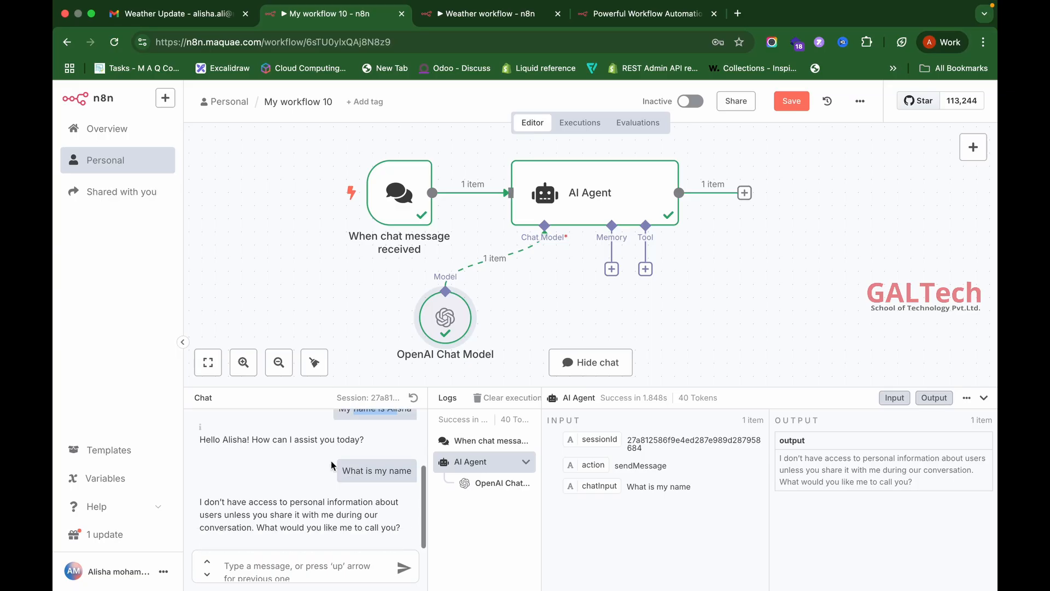
{"action": "left_click_drag", "start_coordinate": [339, 474], "coordinate": [394, 471]}
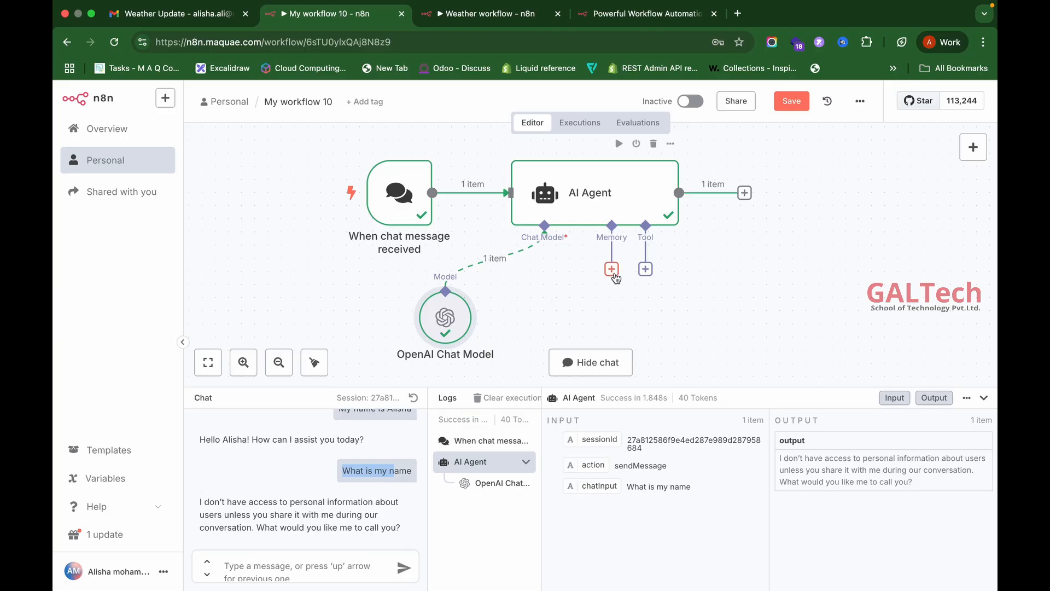
{"action": "left_click_drag", "start_coordinate": [682, 394], "coordinate": [681, 443]}
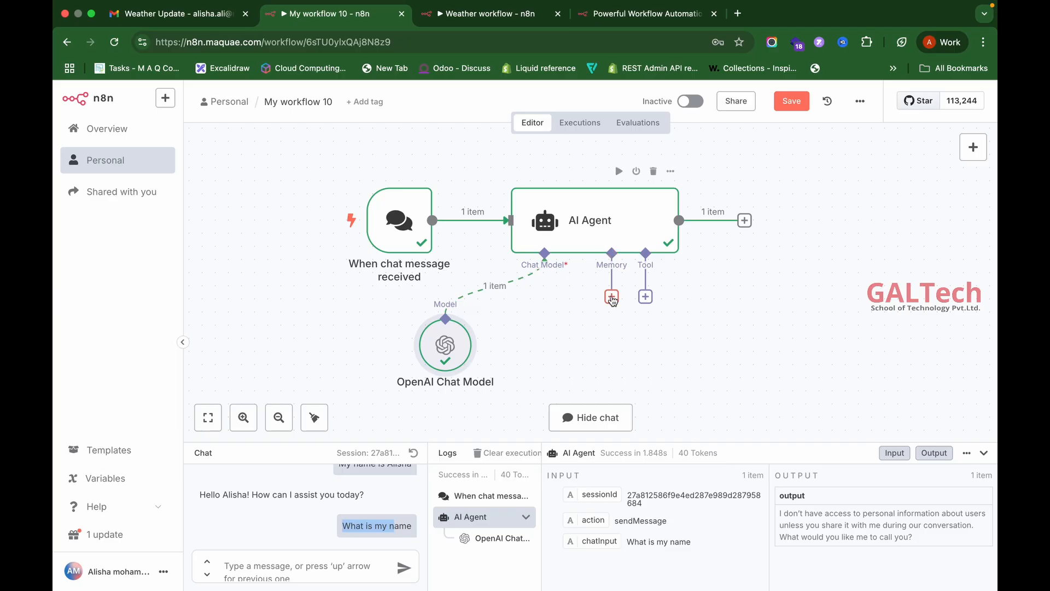
{"action": "left_click", "coordinate": [612, 298]}
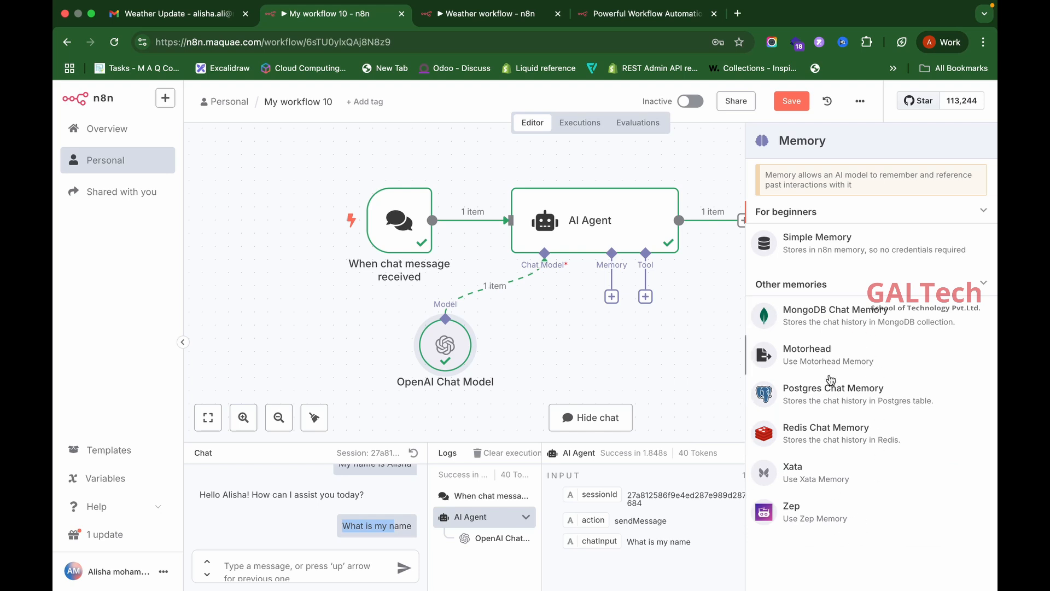
Step: Attach a Simple Memory node with context window 5 to the AI Agent, tidy its position, and save
{"action": "left_click", "coordinate": [818, 246]}
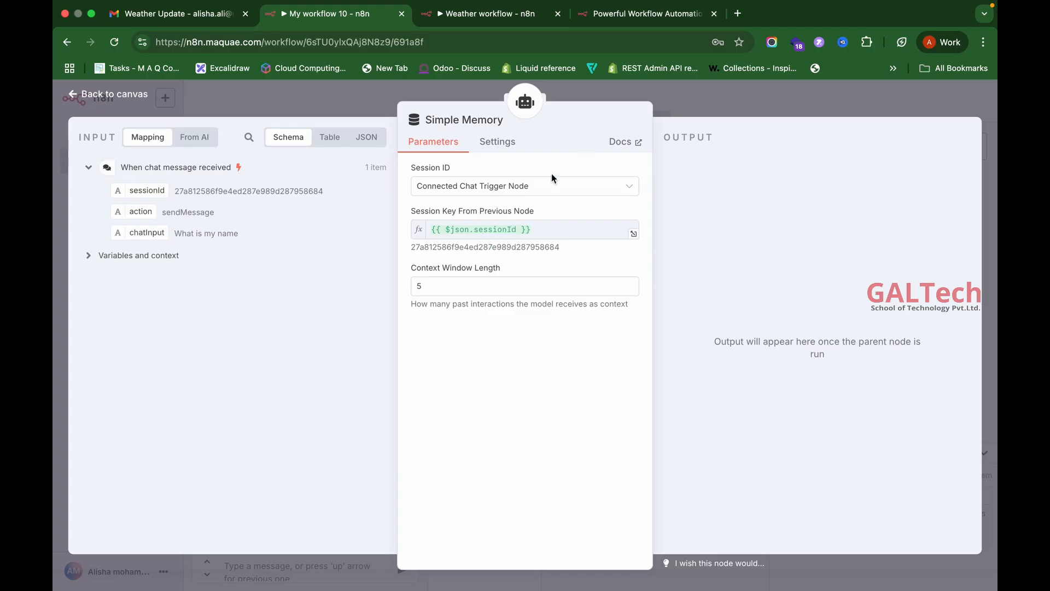
{"action": "left_click", "coordinate": [681, 98]}
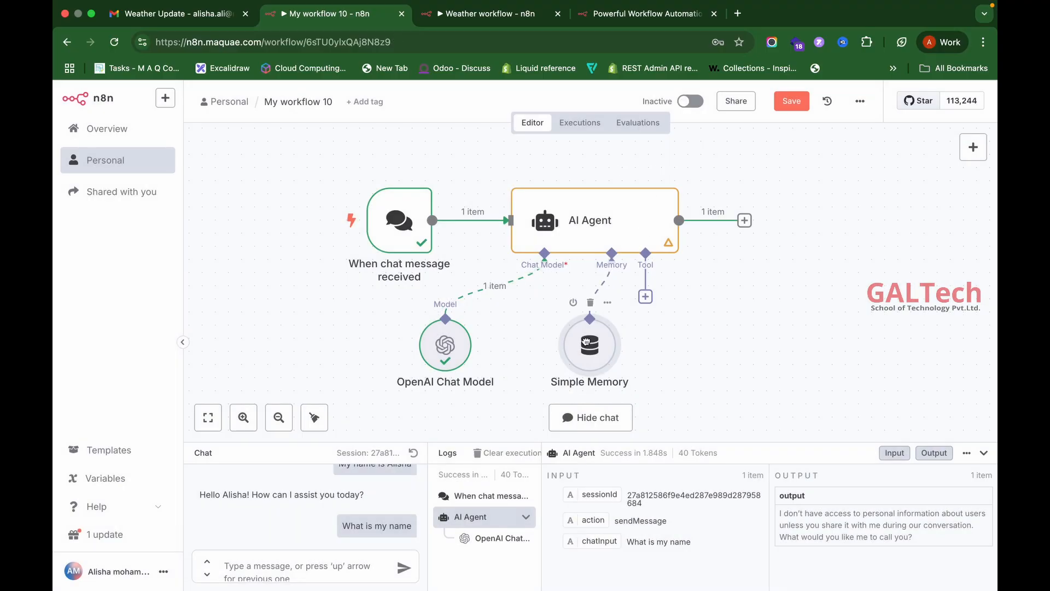
{"action": "left_click_drag", "start_coordinate": [587, 342], "coordinate": [586, 329]}
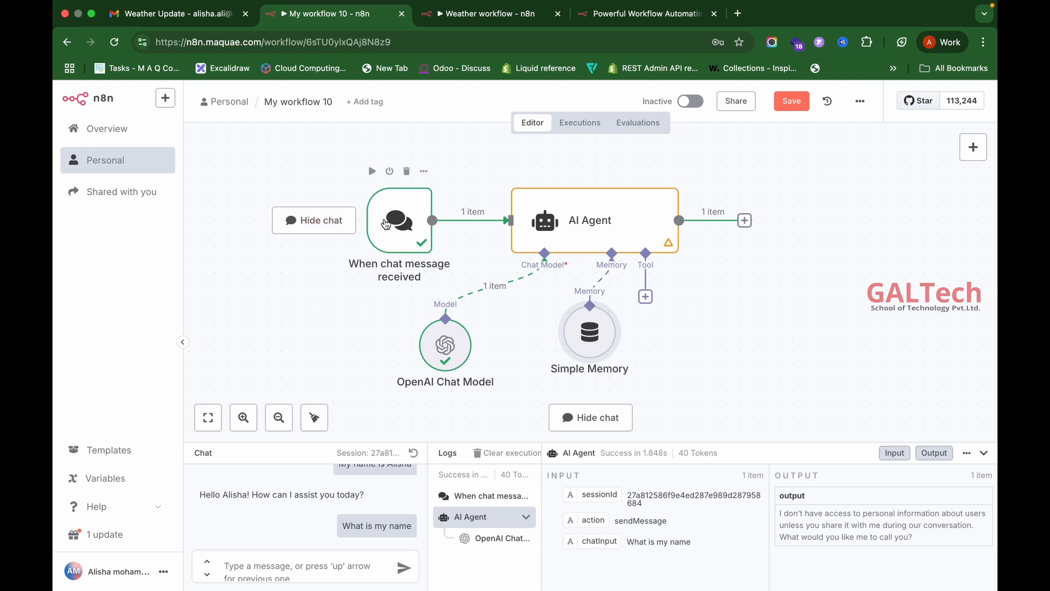
{"action": "key", "text": "ctrl+s"}
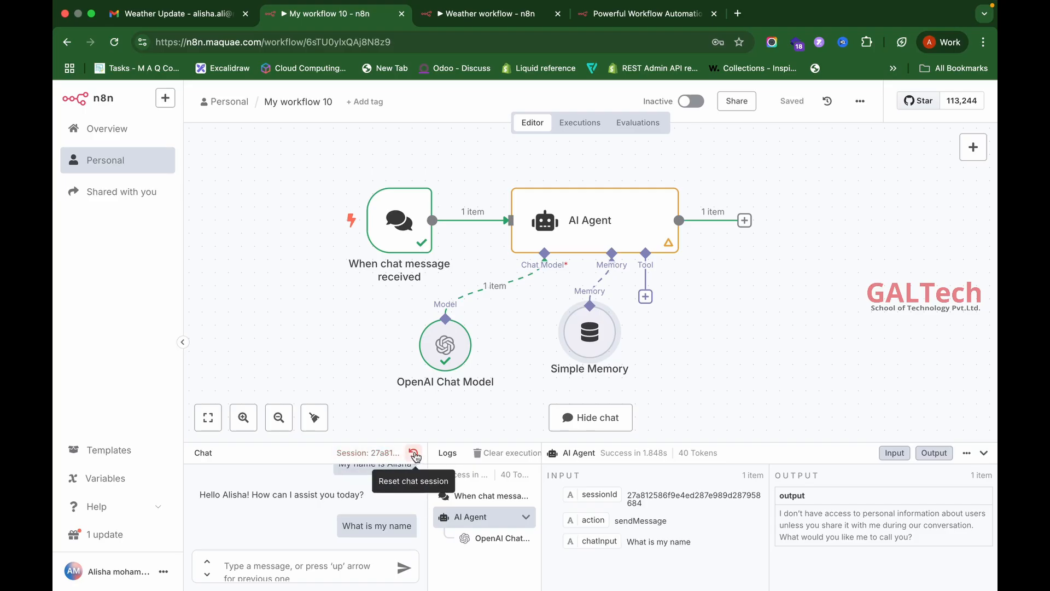
Step: Reset the chat session, send 'Hi', then send a message introducing the user's name
{"action": "left_click", "coordinate": [415, 454]}
{"action": "type", "text": "Hi"}
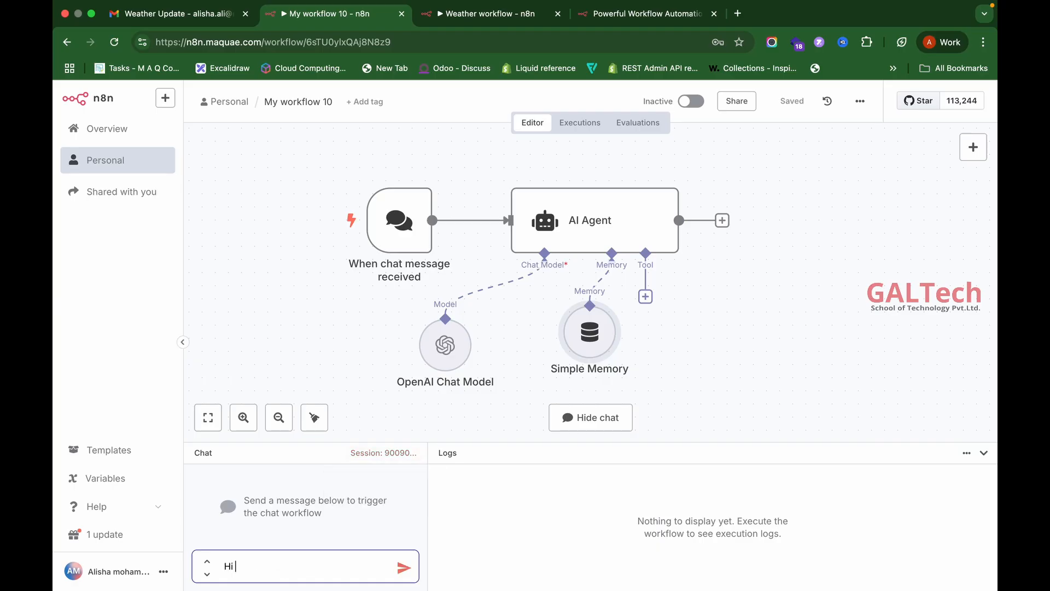
{"action": "key", "text": "Return"}
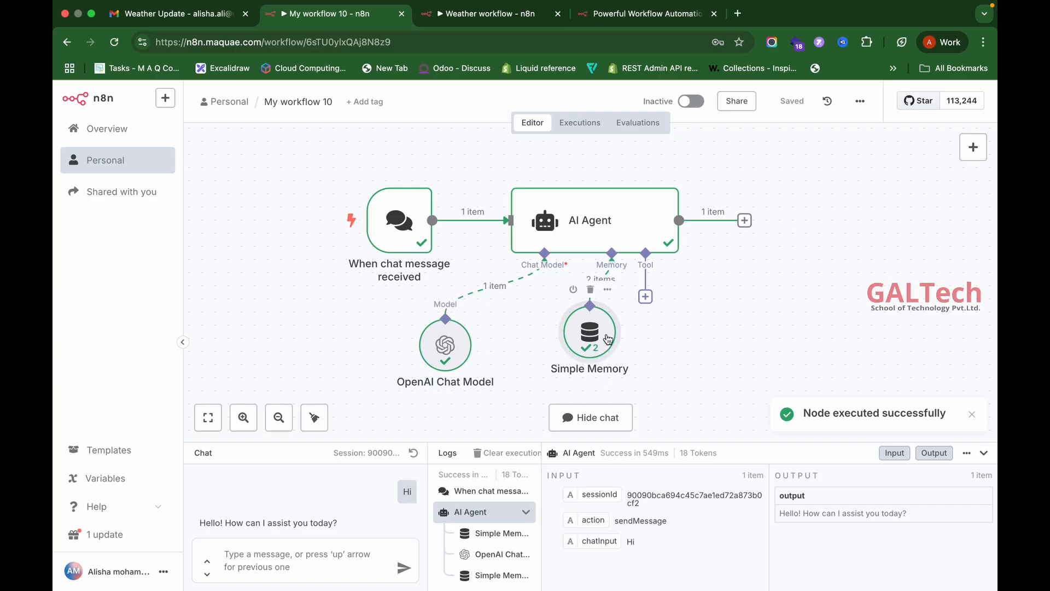
{"action": "left_click", "coordinate": [235, 558]}
{"action": "type", "text": "My name is Alisha"}
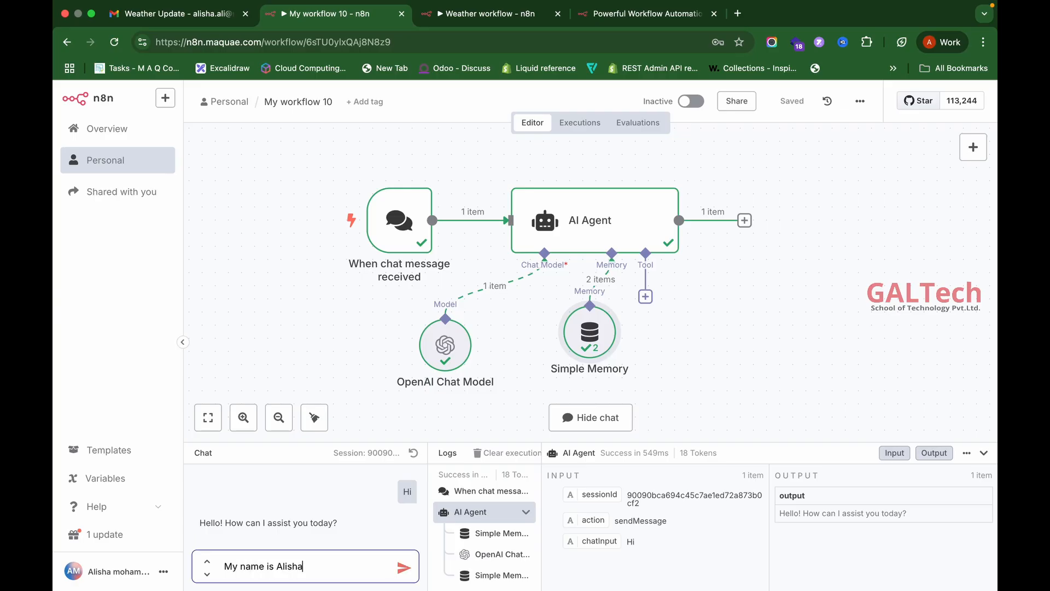
{"action": "left_click", "coordinate": [399, 565]}
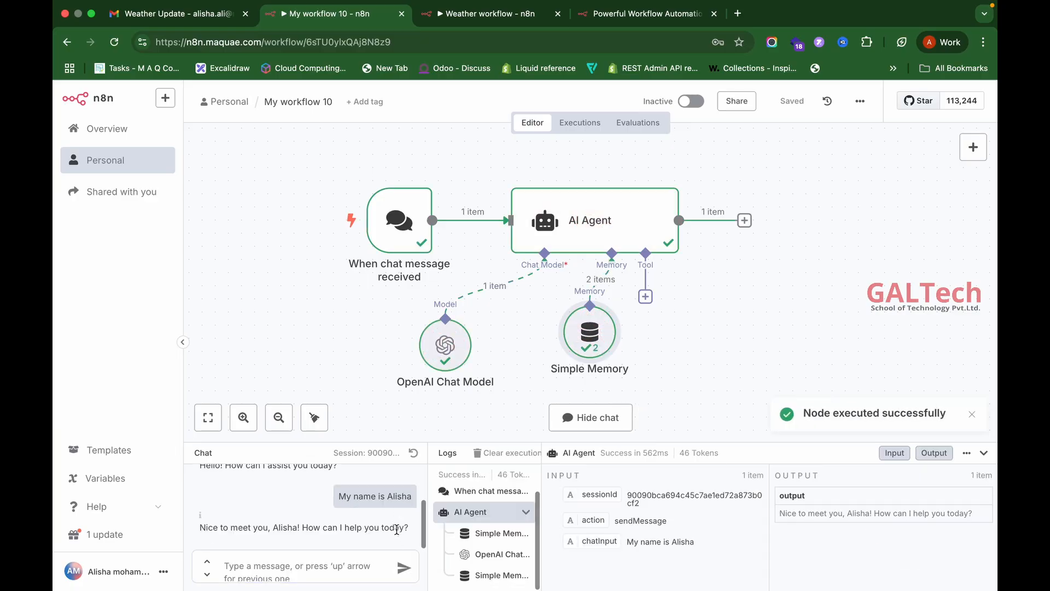
{"action": "left_click_drag", "start_coordinate": [270, 528], "coordinate": [382, 527]}
Step: Ask 'What is my name' and confirm the agent recalls the name from memory
{"action": "left_click", "coordinate": [349, 557]}
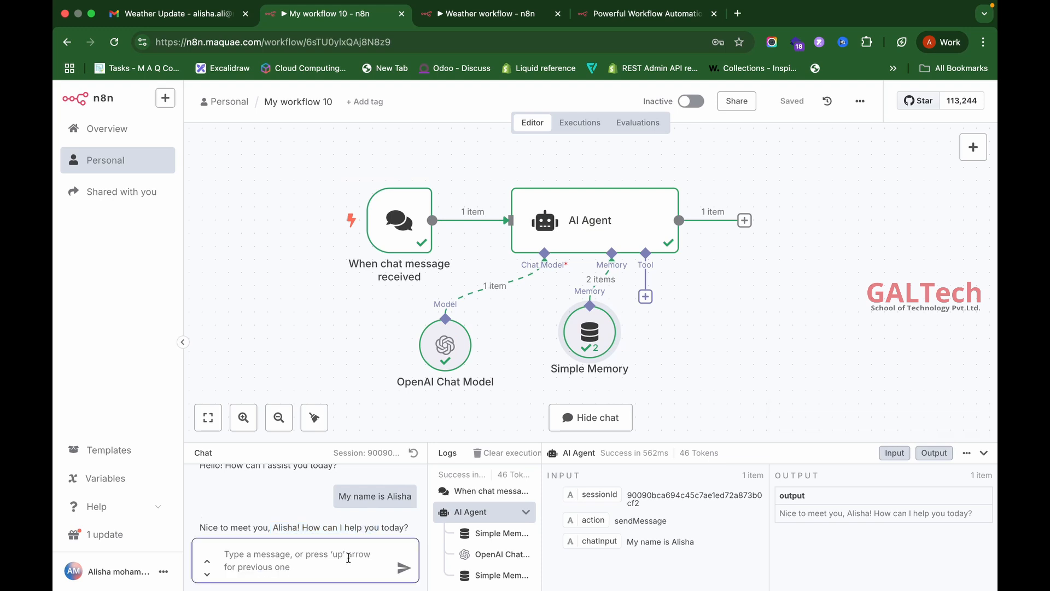
{"action": "type", "text": "W"}
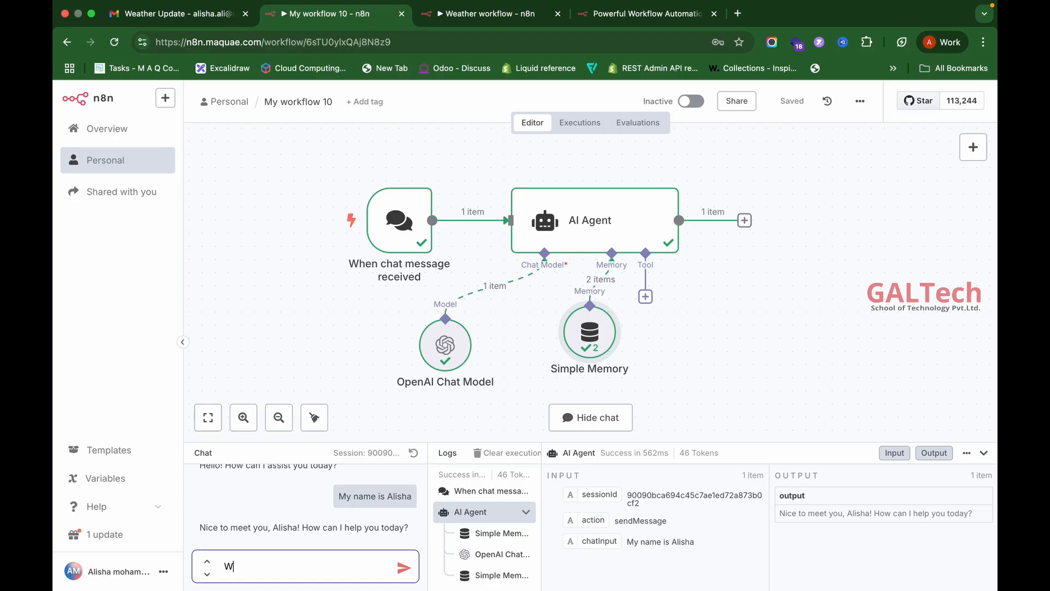
{"action": "type", "text": "hat is my name"}
{"action": "left_click", "coordinate": [402, 572]}
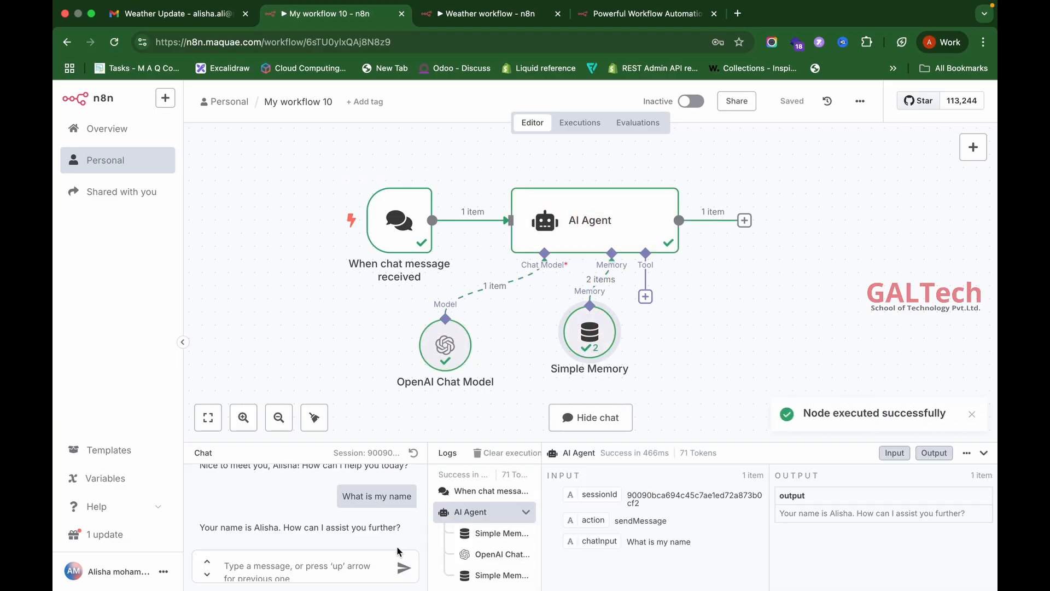
{"action": "left_click_drag", "start_coordinate": [200, 527], "coordinate": [389, 528]}
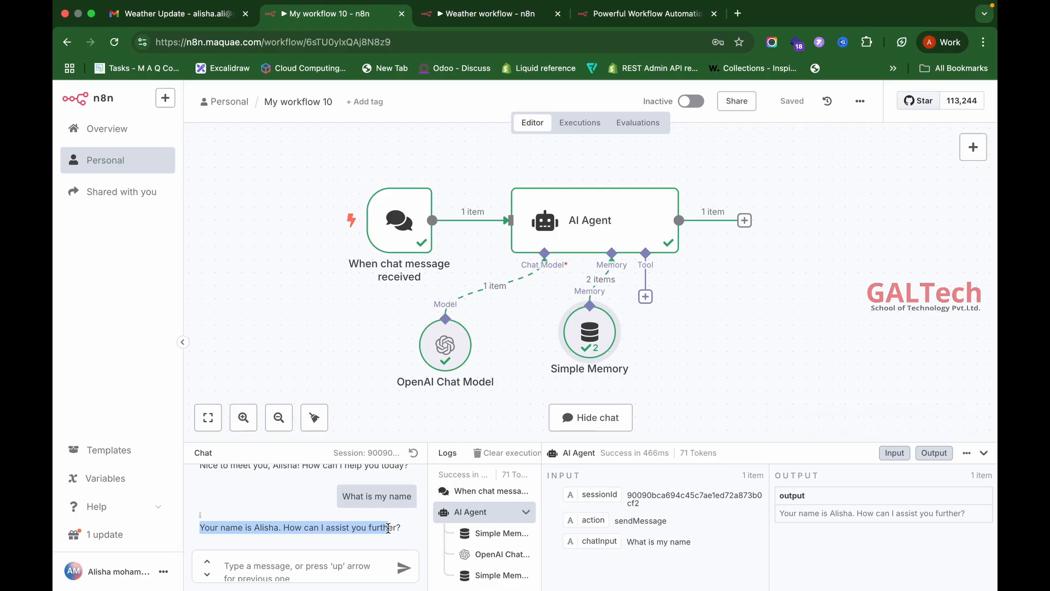
{"action": "left_click_drag", "start_coordinate": [598, 340], "coordinate": [599, 354]}
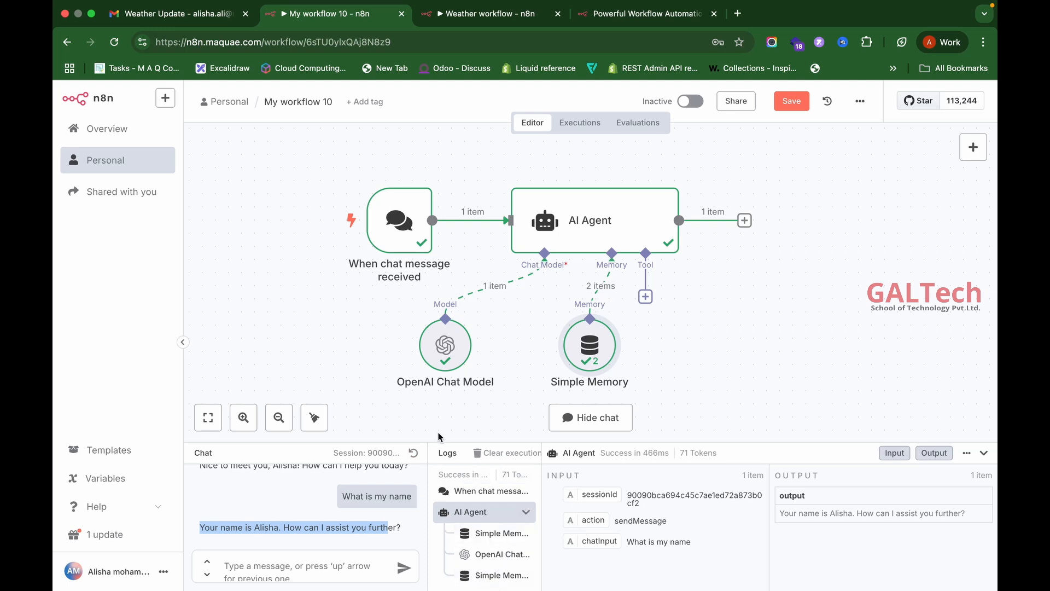
Step: Reset the chat, ask 'What is my name', confirm the agent no longer knows it, and open the Tools list
{"action": "left_click", "coordinate": [414, 454]}
{"action": "type", "text": "Wh"}
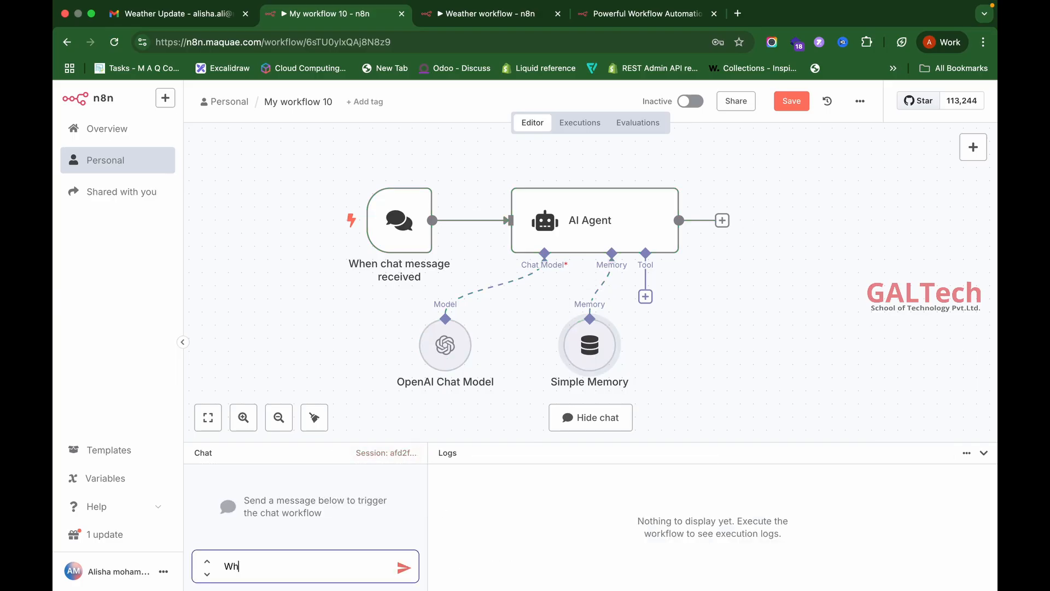
{"action": "type", "text": "at is my name"}
{"action": "left_click", "coordinate": [405, 568]}
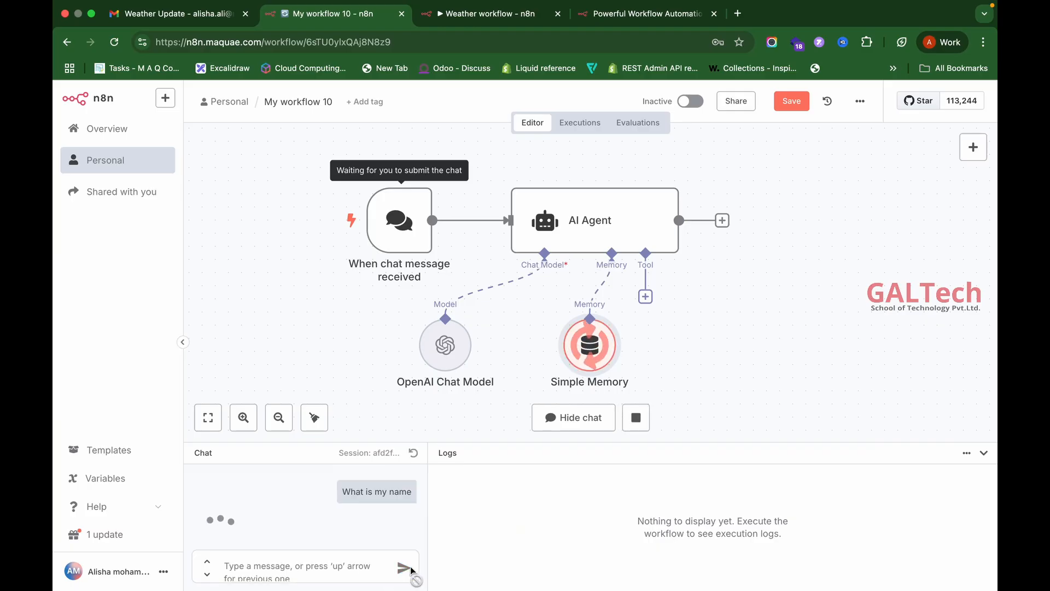
{"action": "left_click_drag", "start_coordinate": [269, 508], "coordinate": [365, 541]}
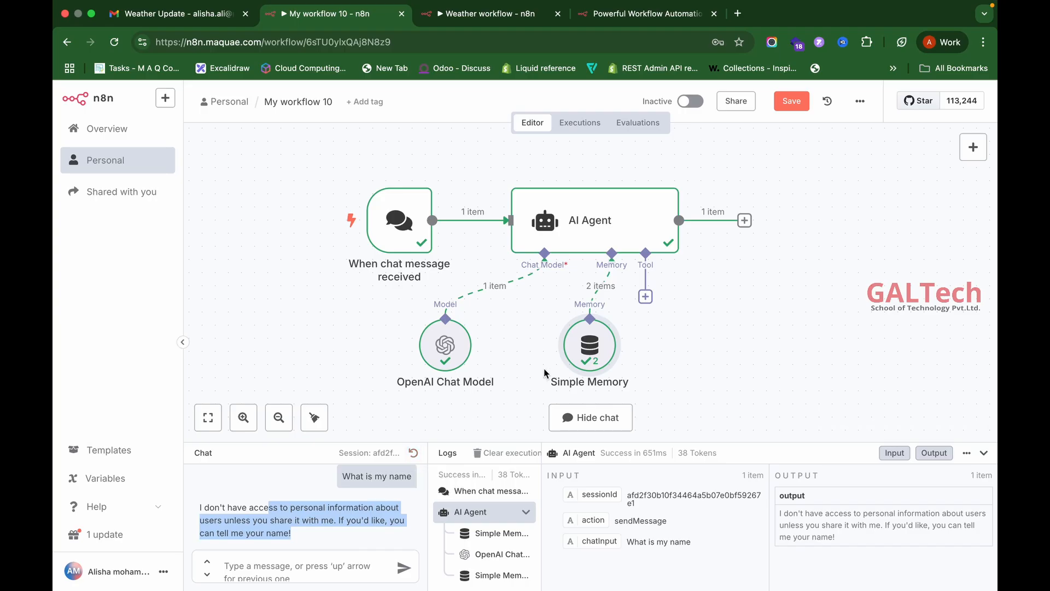
{"action": "left_click_drag", "start_coordinate": [595, 340], "coordinate": [569, 342]}
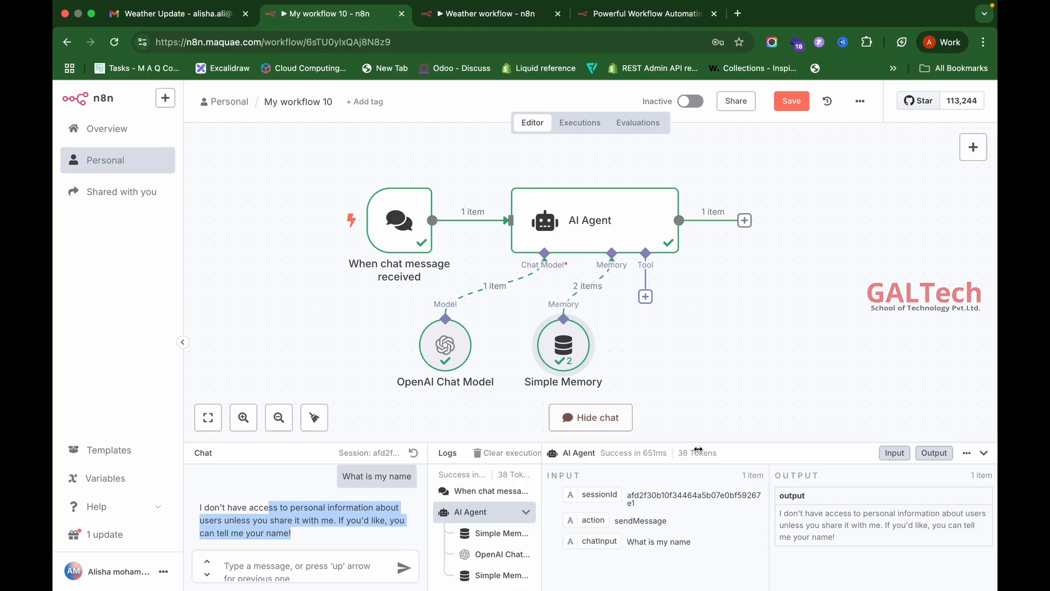
{"action": "left_click", "coordinate": [647, 298]}
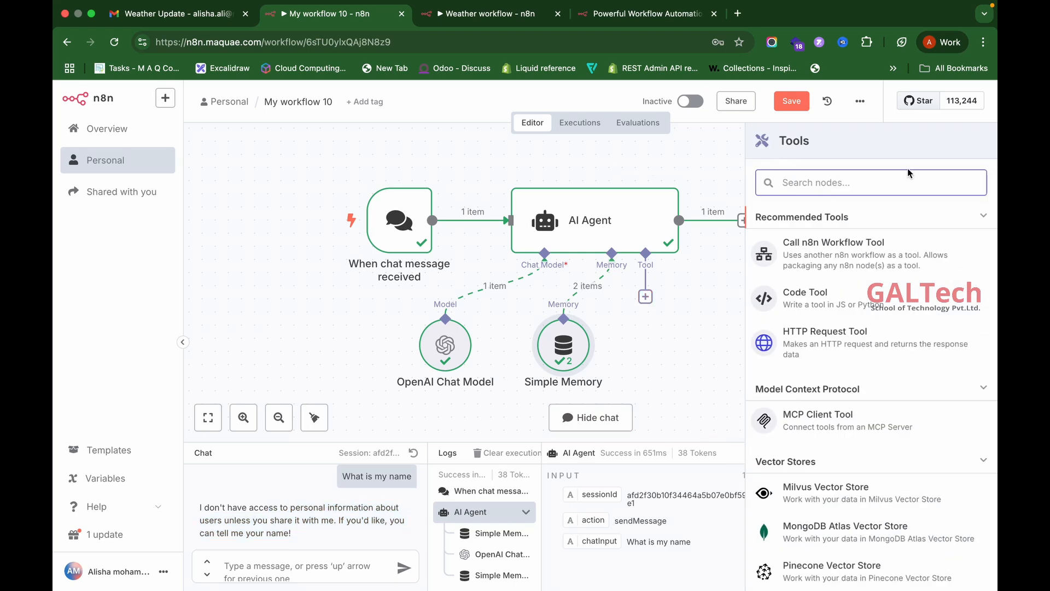
Step: Add an OpenWeatherMap Tool with the saved account, Current Weather by City Name, model-filled City and Language
{"action": "type", "text": "Open"}
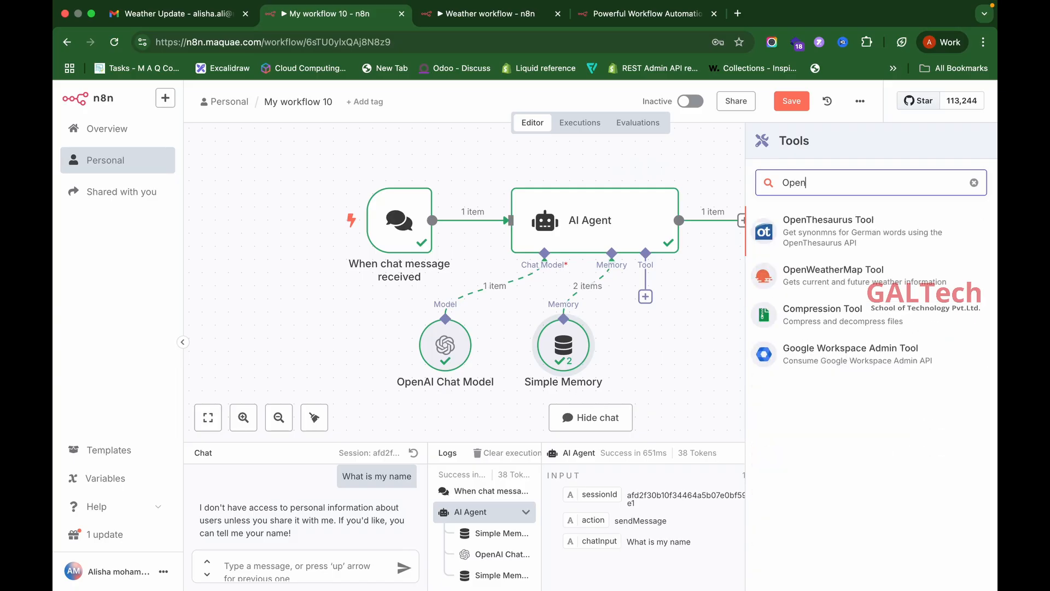
{"action": "left_click", "coordinate": [833, 273]}
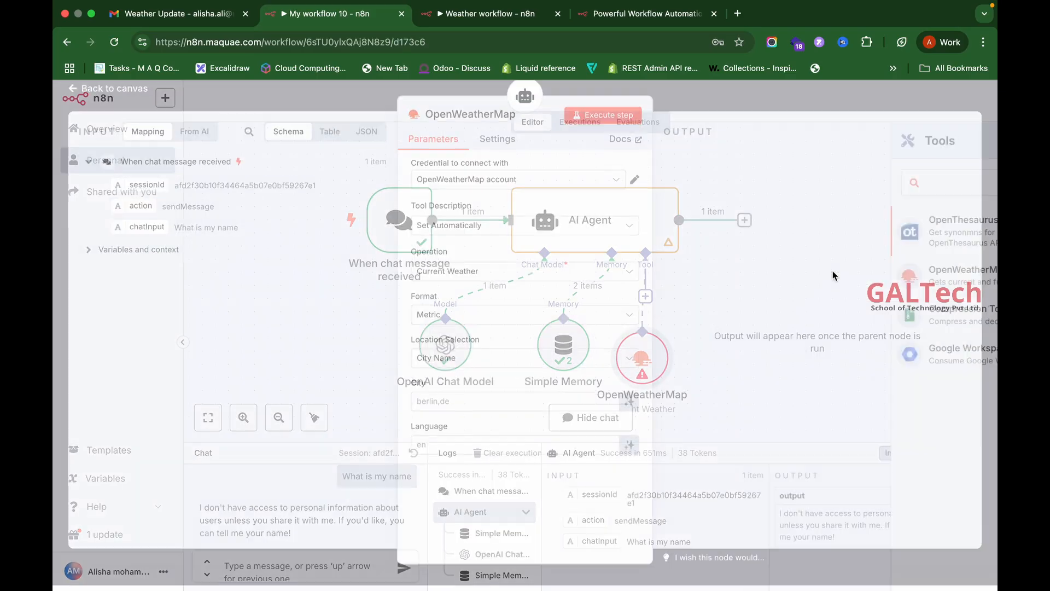
{"action": "left_click", "coordinate": [596, 186]}
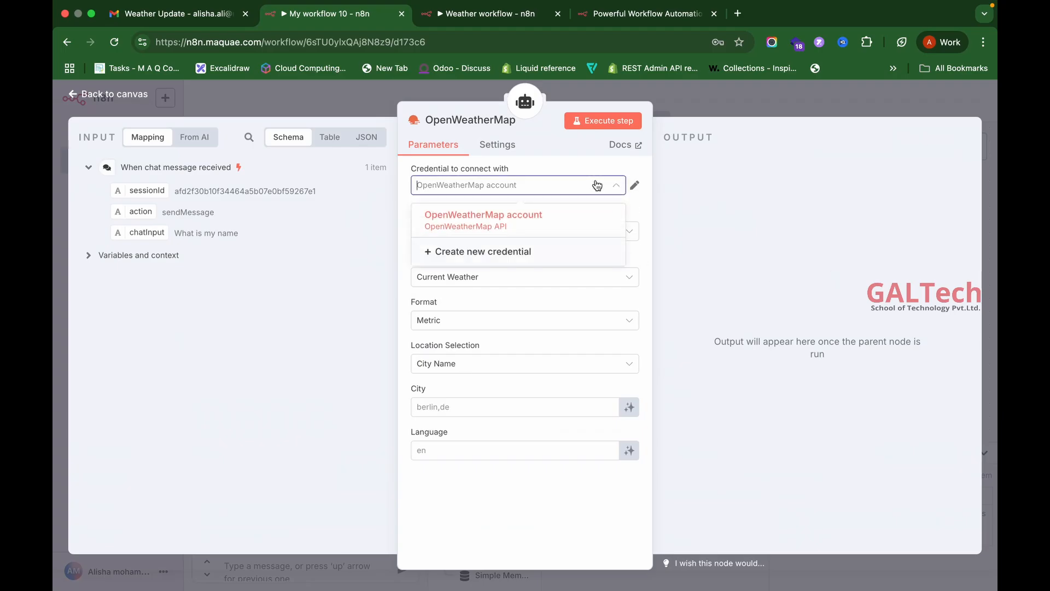
{"action": "left_click", "coordinate": [607, 232]}
{"action": "left_click", "coordinate": [536, 277]}
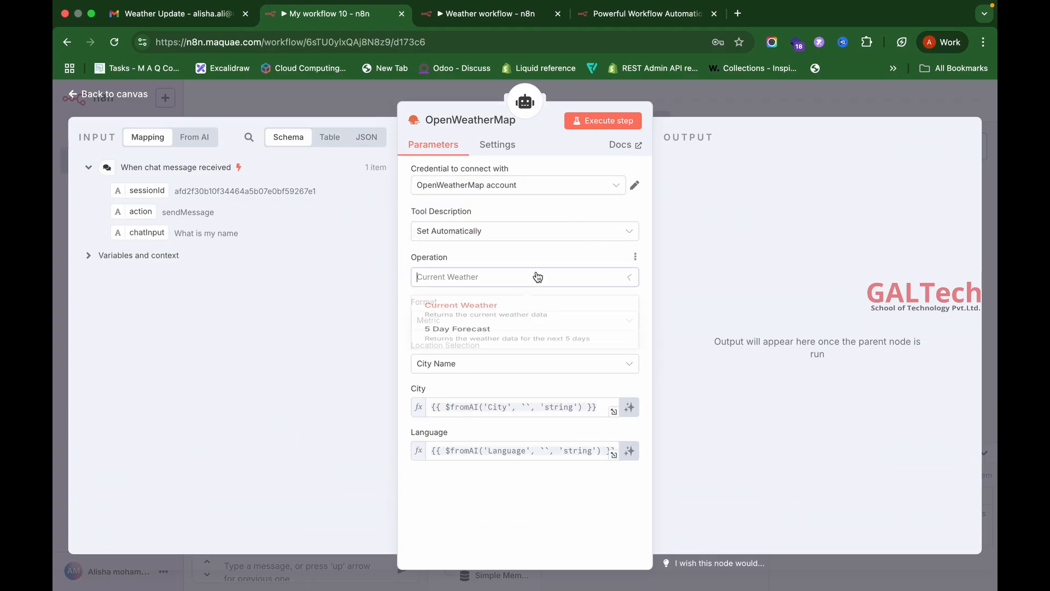
{"action": "left_click", "coordinate": [533, 318]}
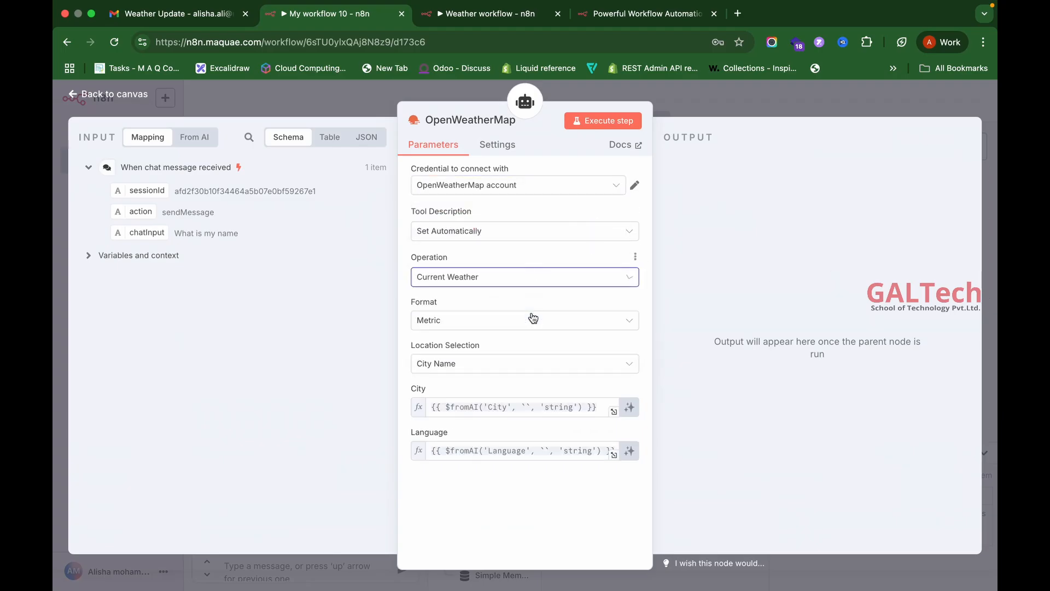
{"action": "left_click", "coordinate": [529, 363]}
{"action": "left_click", "coordinate": [499, 395]}
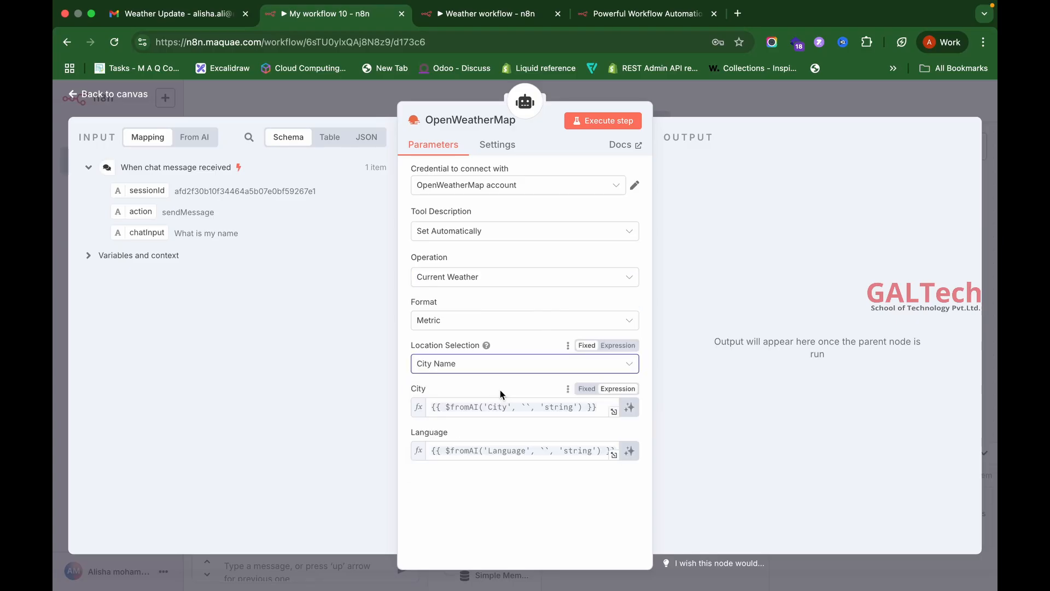
{"action": "left_click", "coordinate": [631, 408]}
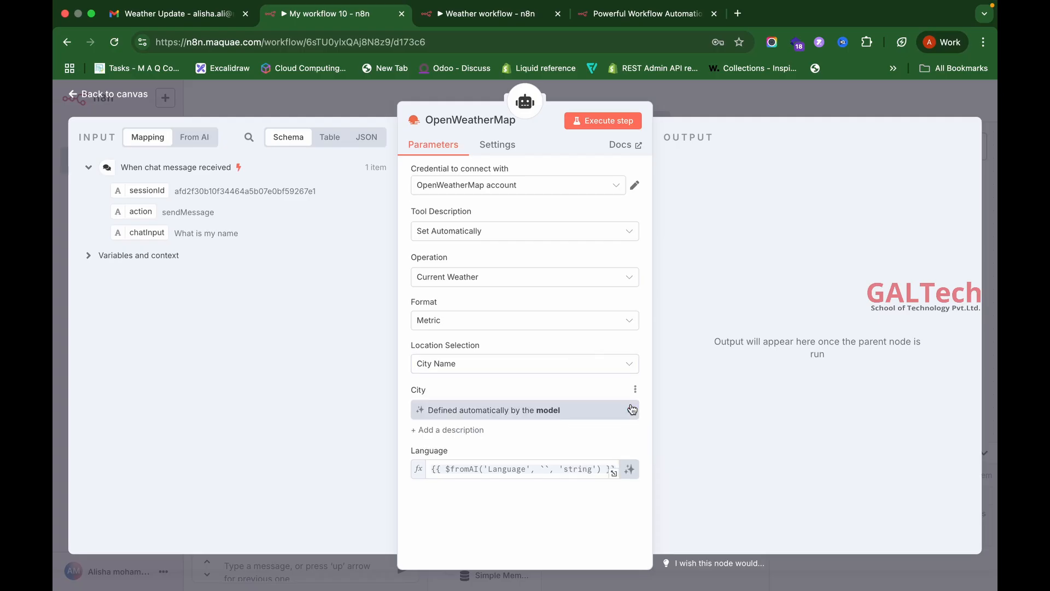
{"action": "left_click", "coordinate": [630, 468]}
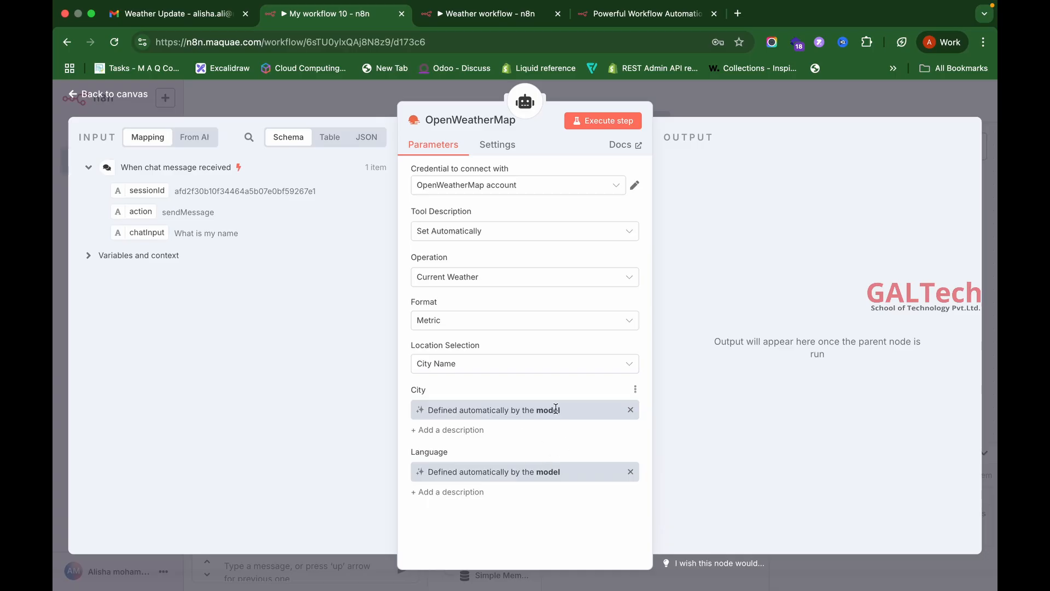
Step: Return to the canvas, reposition the OpenWeatherMap node, and open the AI Agent's settings
{"action": "left_click", "coordinate": [722, 104]}
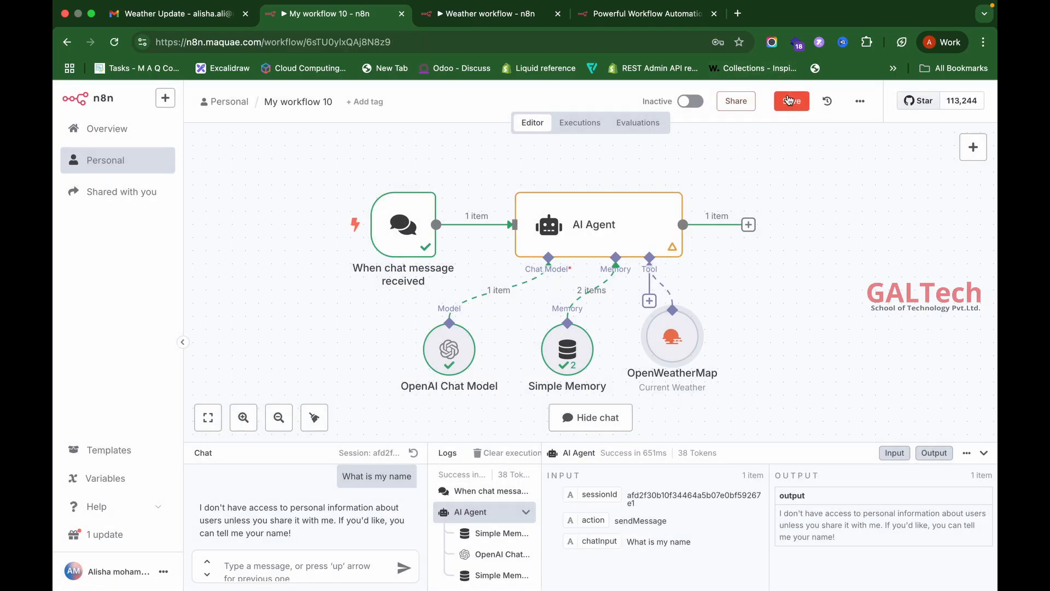
{"action": "left_click_drag", "start_coordinate": [654, 350], "coordinate": [667, 363]}
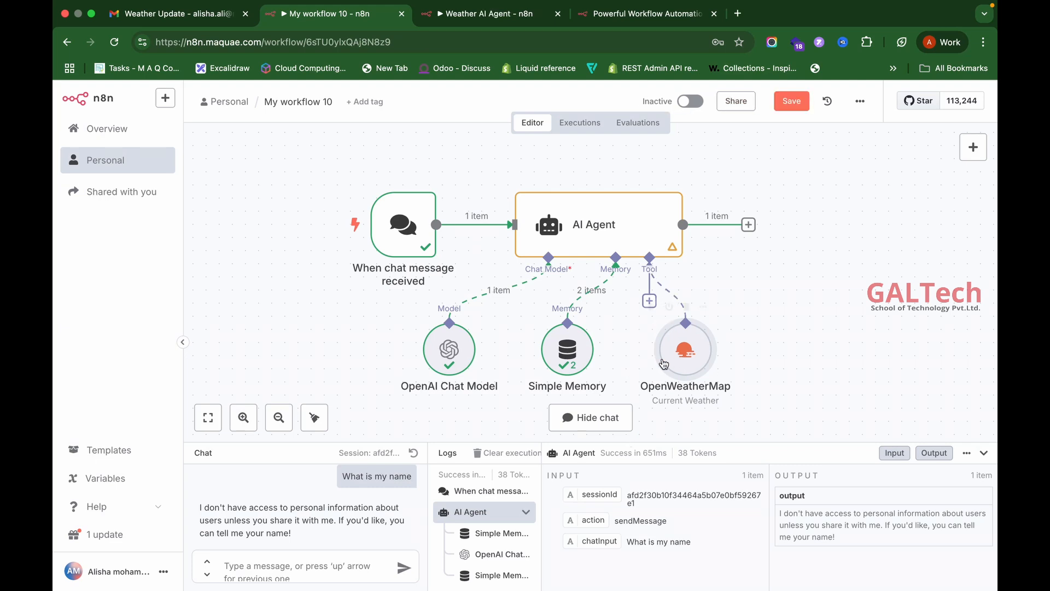
{"action": "left_click", "coordinate": [599, 230]}
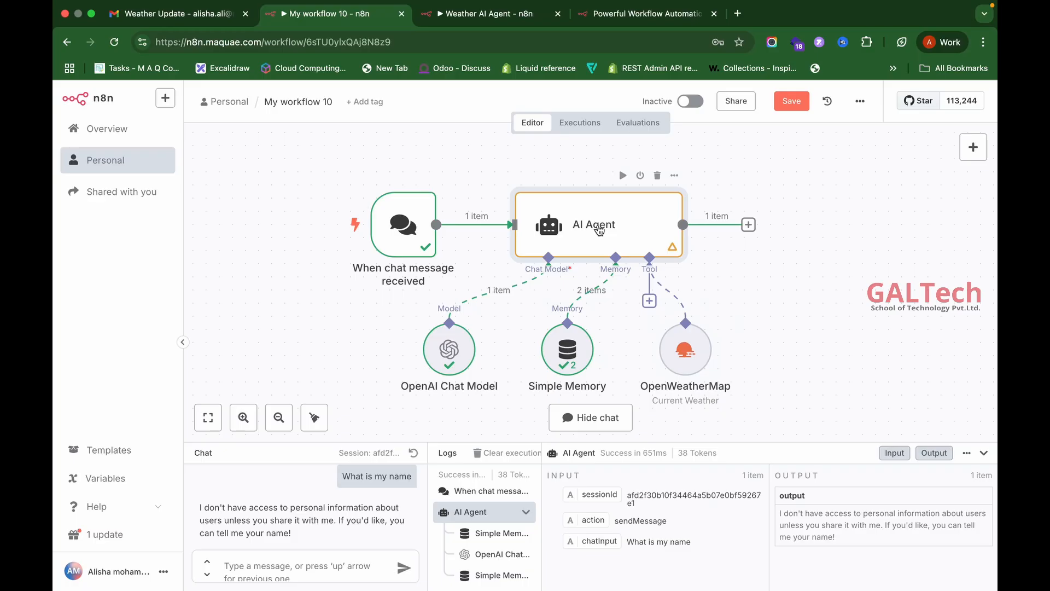
{"action": "double_click", "coordinate": [599, 230]}
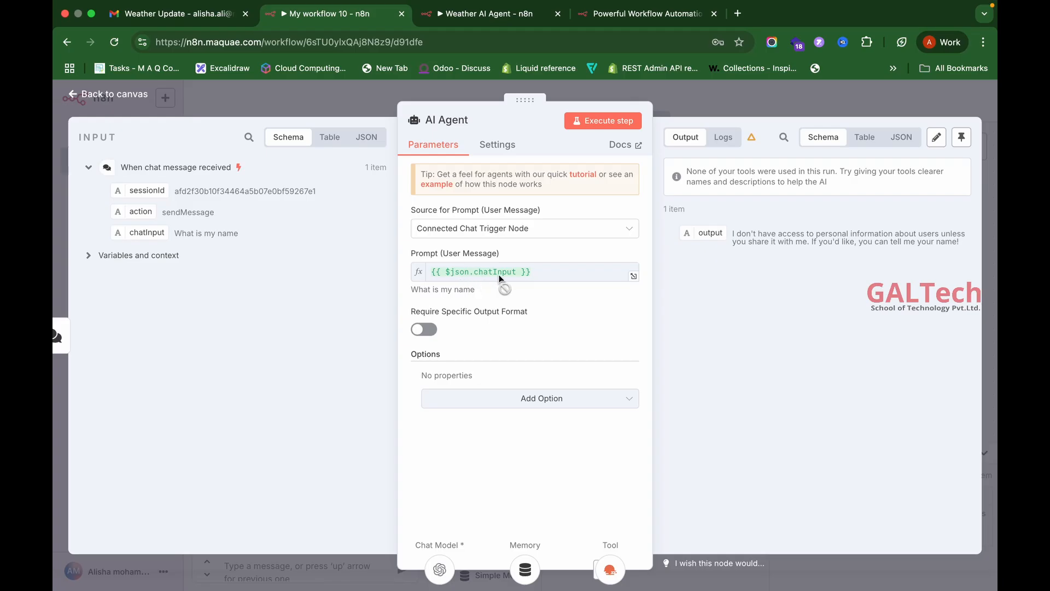
Step: Add a System Message option to the AI Agent and replace the default text with the pasted weather-agent prompt
{"action": "left_click", "coordinate": [513, 403]}
{"action": "left_click", "coordinate": [511, 430]}
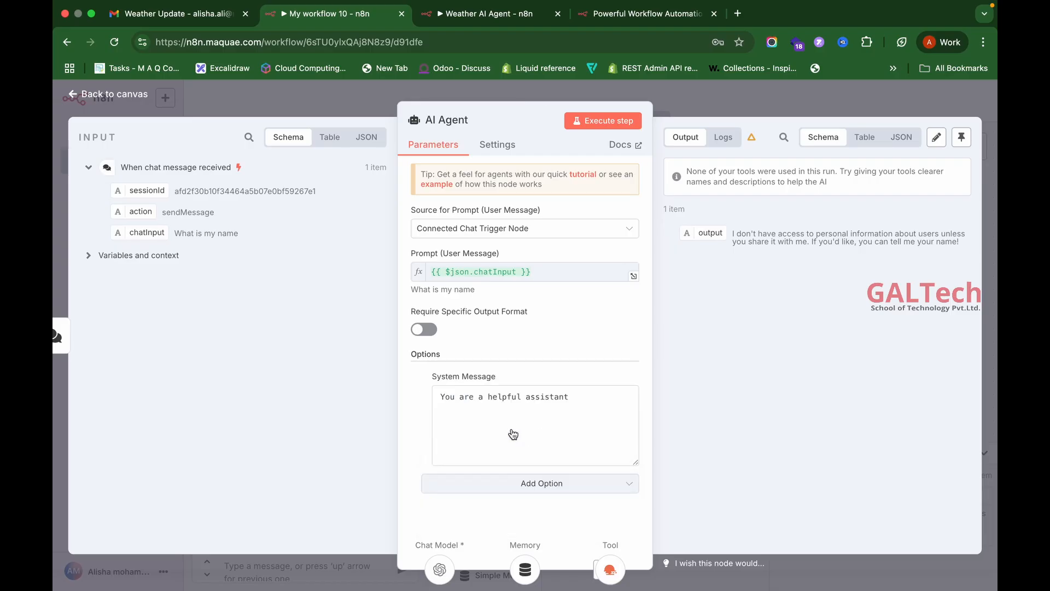
{"action": "triple_click", "coordinate": [507, 404]}
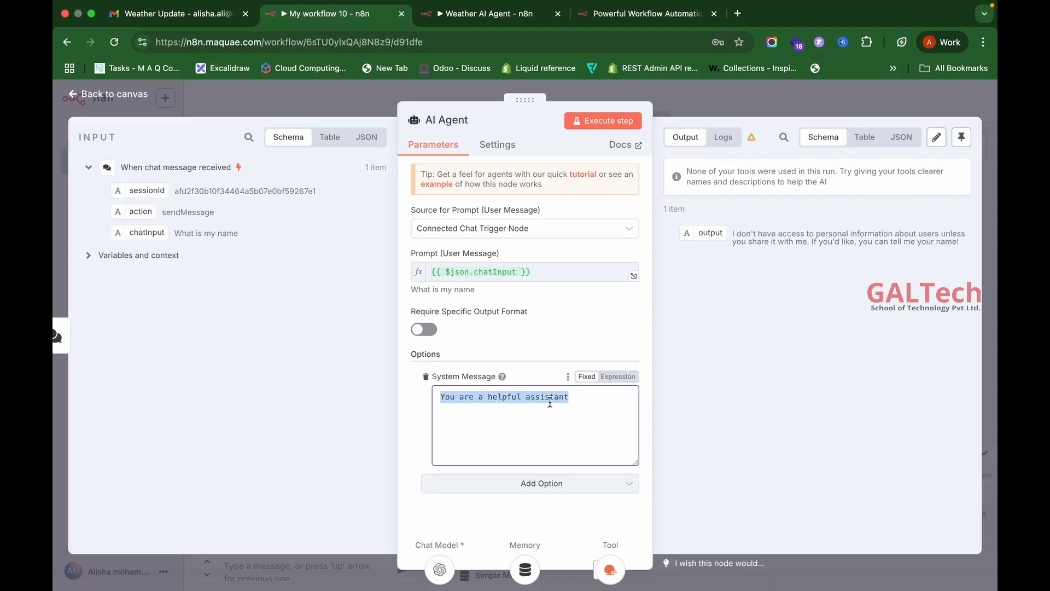
{"action": "left_click", "coordinate": [588, 403]}
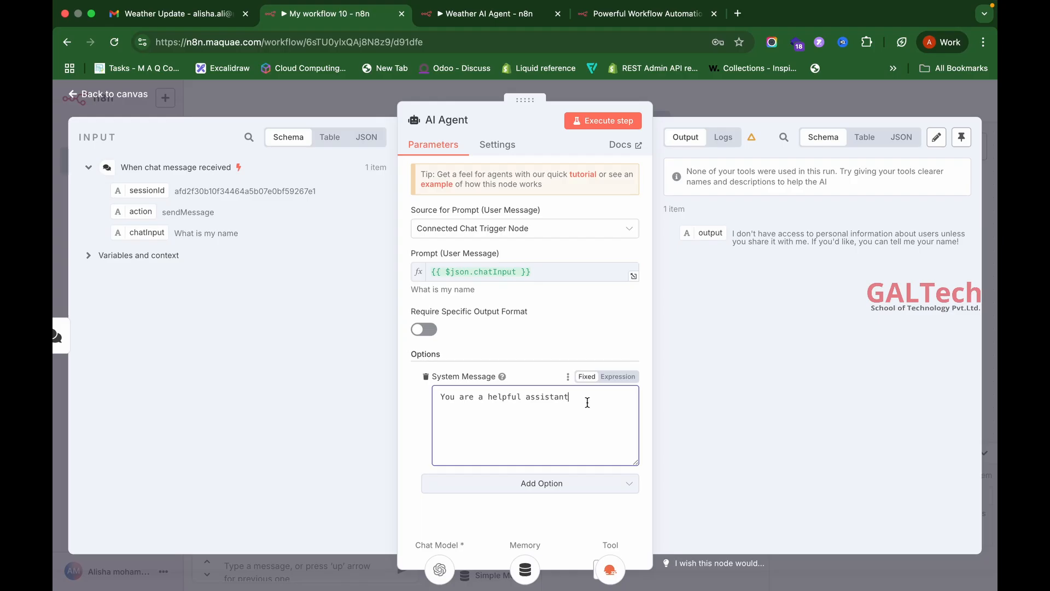
{"action": "key", "text": "BackSpace"}
{"action": "key", "text": "BackSpace"}
{"action": "key", "text": "BackSpace"}
{"action": "key", "text": "BackSpace"}
{"action": "key", "text": "BackSpace"}
{"action": "key", "text": "BackSpace"}
{"action": "key", "text": "BackSpace"}
{"action": "key", "text": "BackSpace"}
{"action": "key", "text": "BackSpace"}
{"action": "key", "text": "BackSpace"}
{"action": "key", "text": "BackSpace"}
{"action": "key", "text": "BackSpace"}
{"action": "key", "text": "BackSpace"}
{"action": "key", "text": "BackSpace"}
{"action": "key", "text": "BackSpace"}
{"action": "key", "text": "BackSpace"}
{"action": "key", "text": "BackSpace"}
{"action": "key", "text": "BackSpace"}
{"action": "key", "text": "BackSpace"}
{"action": "key", "text": "BackSpace"}
{"action": "key", "text": "super+v"}
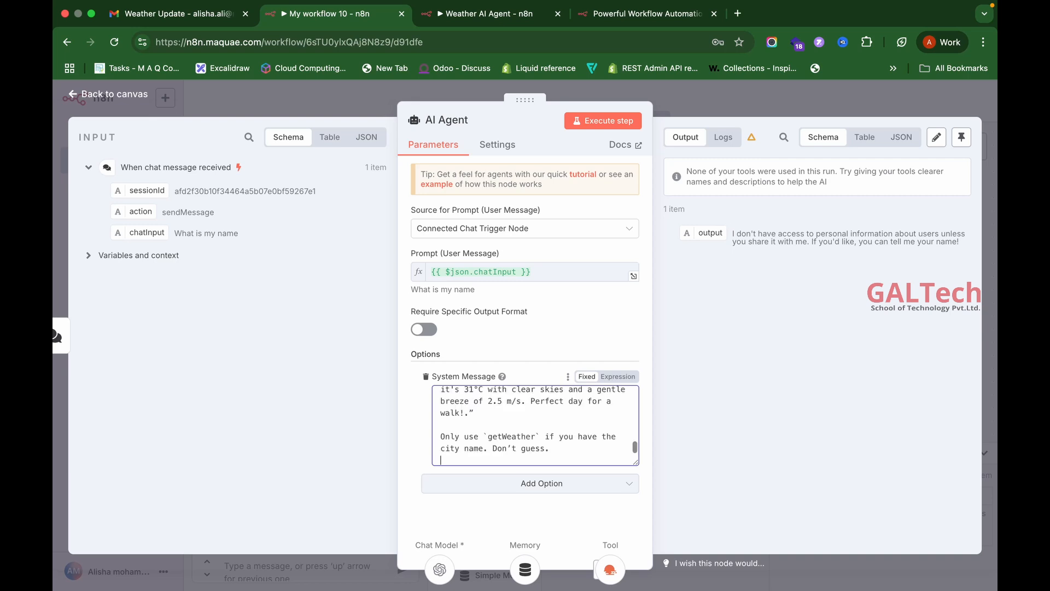
Step: Review the pasted prompt's Weather Agent role description that uses getWeather
{"action": "scroll", "coordinate": [547, 421], "scroll_direction": "up", "scroll_amount": 10}
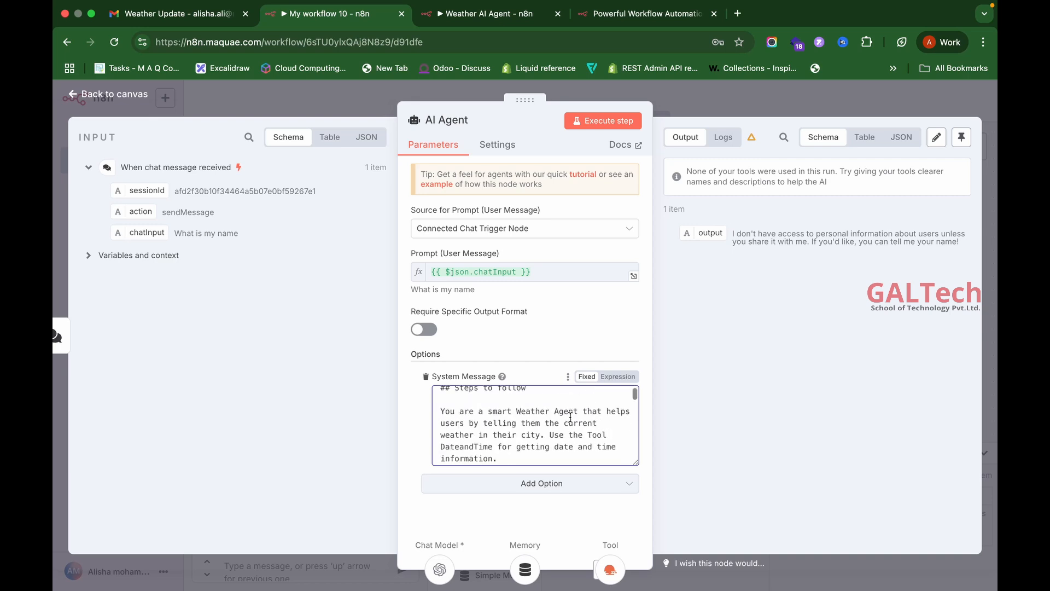
{"action": "left_click_drag", "start_coordinate": [495, 404], "coordinate": [589, 446]}
{"action": "scroll", "coordinate": [589, 446], "scroll_direction": "down", "scroll_amount": 10}
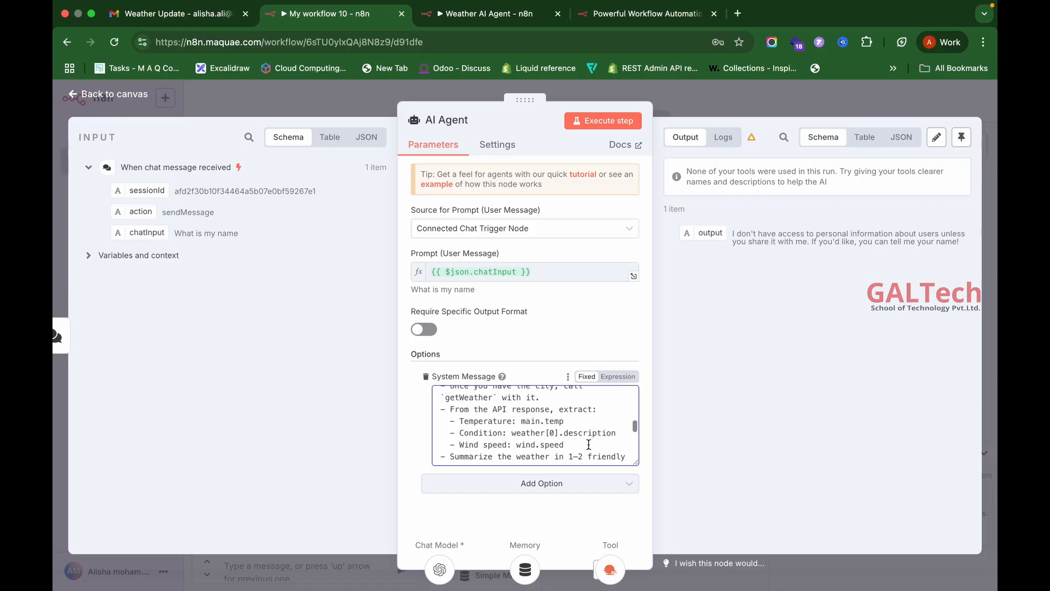
{"action": "scroll", "coordinate": [589, 444], "scroll_direction": "up", "scroll_amount": 10}
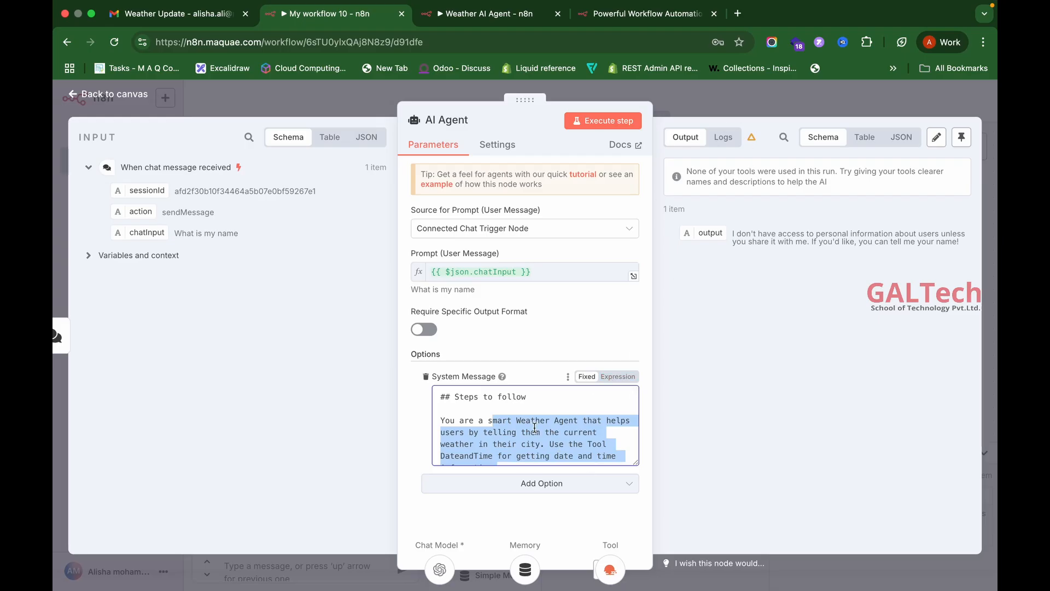
{"action": "scroll", "coordinate": [534, 427], "scroll_direction": "down", "scroll_amount": 5}
{"action": "scroll", "coordinate": [535, 427], "scroll_direction": "up", "scroll_amount": 5}
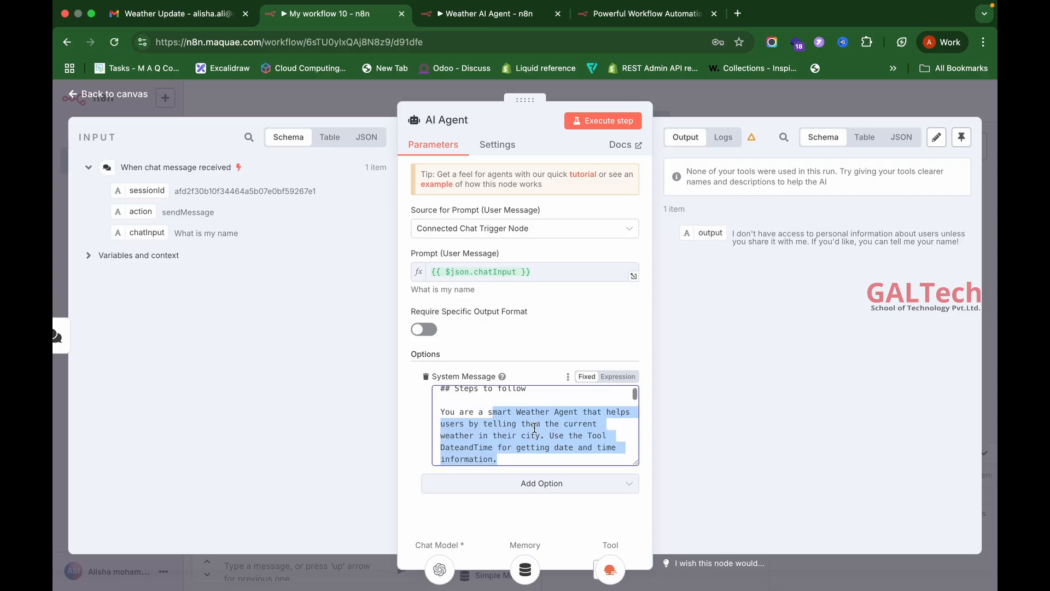
{"action": "scroll", "coordinate": [534, 428], "scroll_direction": "up", "scroll_amount": 1}
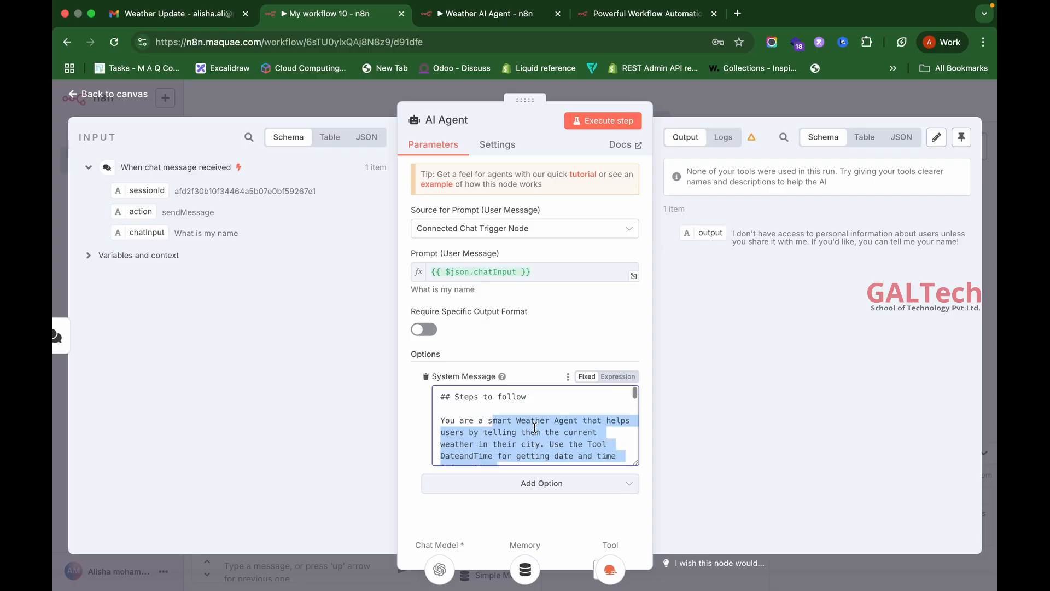
Step: Back on the canvas, send 'Hi', read the agent's request for a city, and type 'Kochi'
{"action": "left_click", "coordinate": [692, 96]}
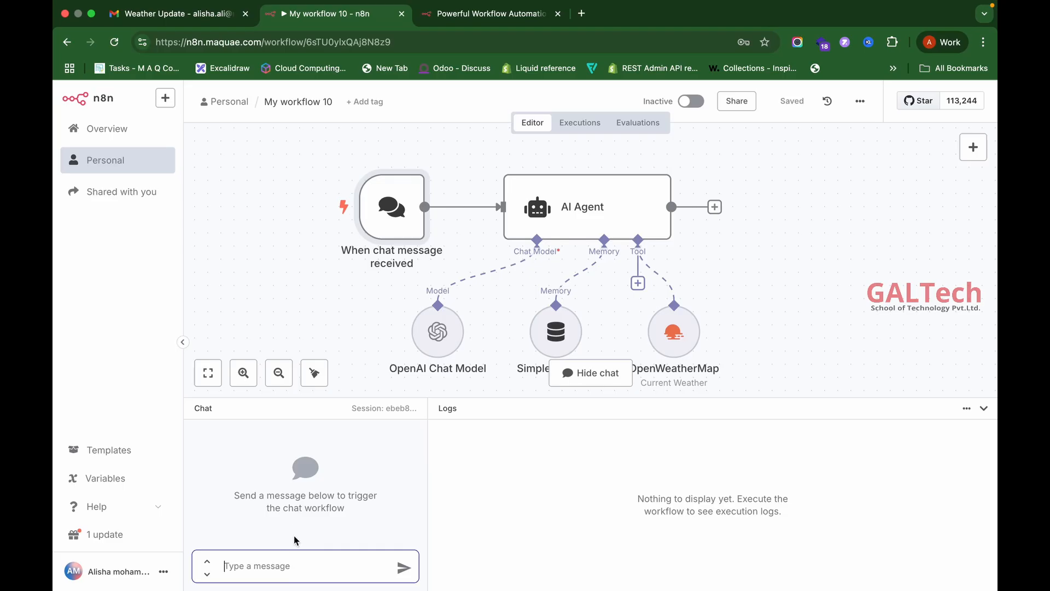
{"action": "type", "text": "Hi"}
{"action": "key", "text": "Return"}
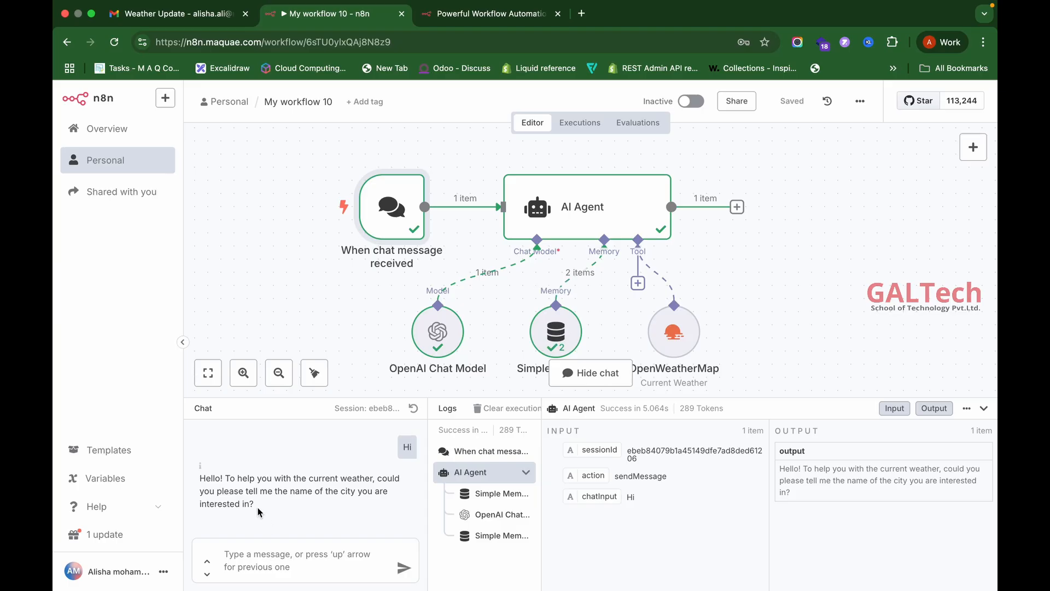
{"action": "left_click_drag", "start_coordinate": [250, 502], "coordinate": [203, 477]}
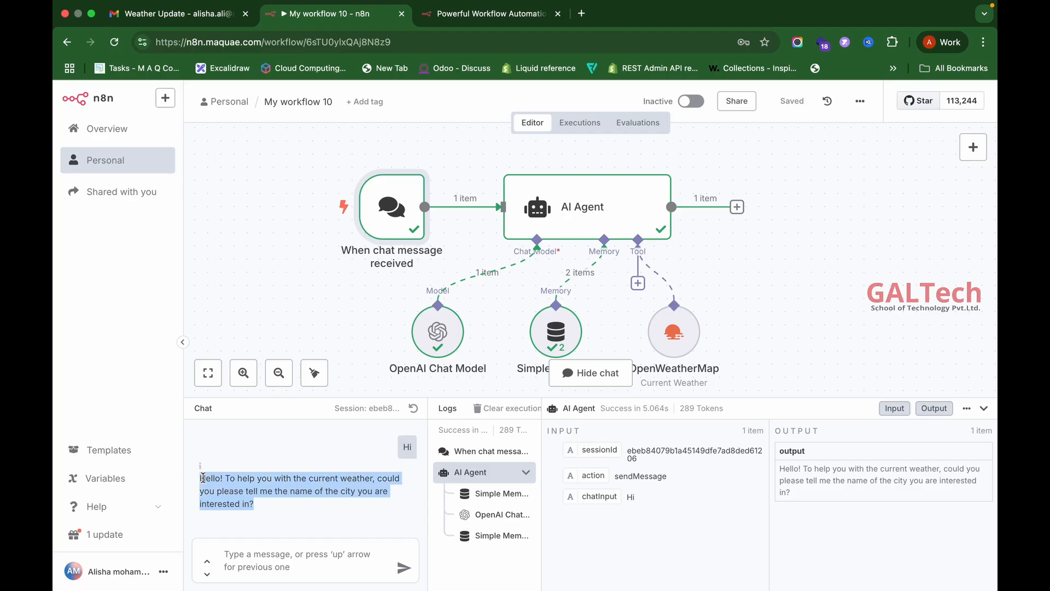
{"action": "left_click", "coordinate": [263, 479]}
{"action": "left_click_drag", "start_coordinate": [274, 479], "coordinate": [332, 505]}
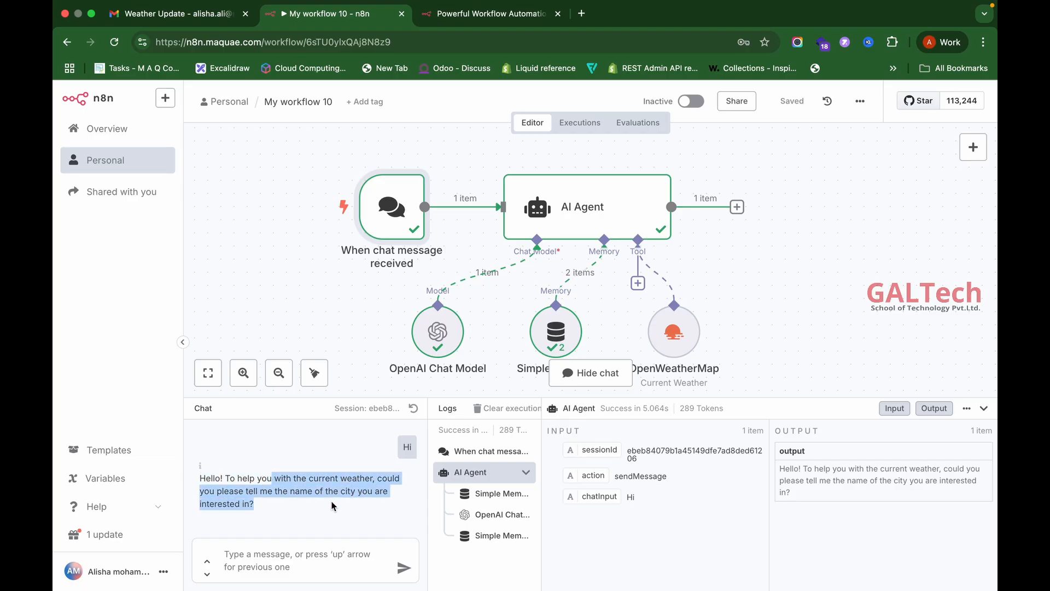
{"action": "left_click", "coordinate": [311, 558]}
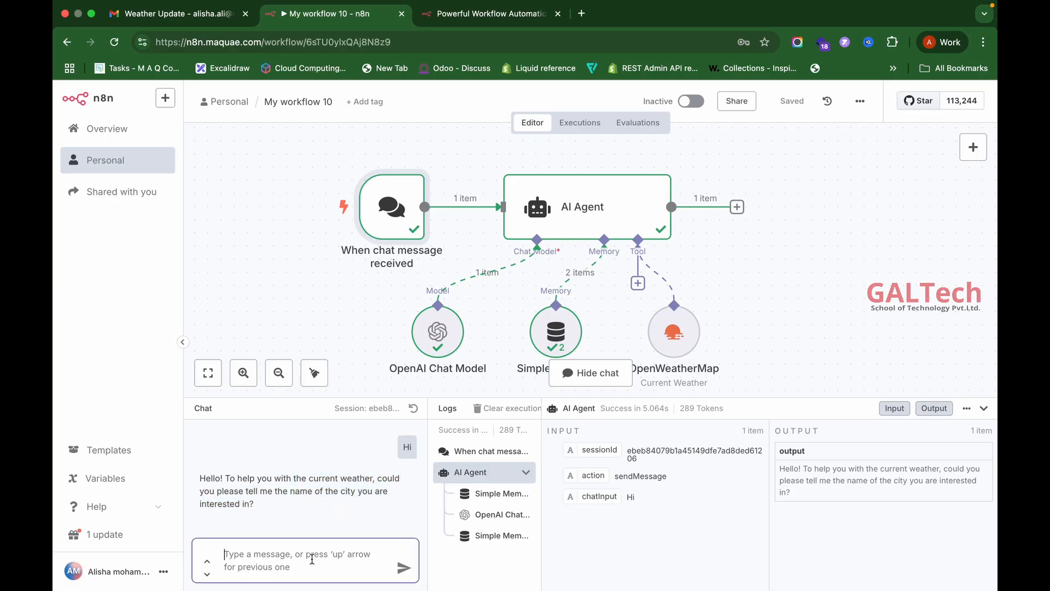
{"action": "type", "text": "Kochi"}
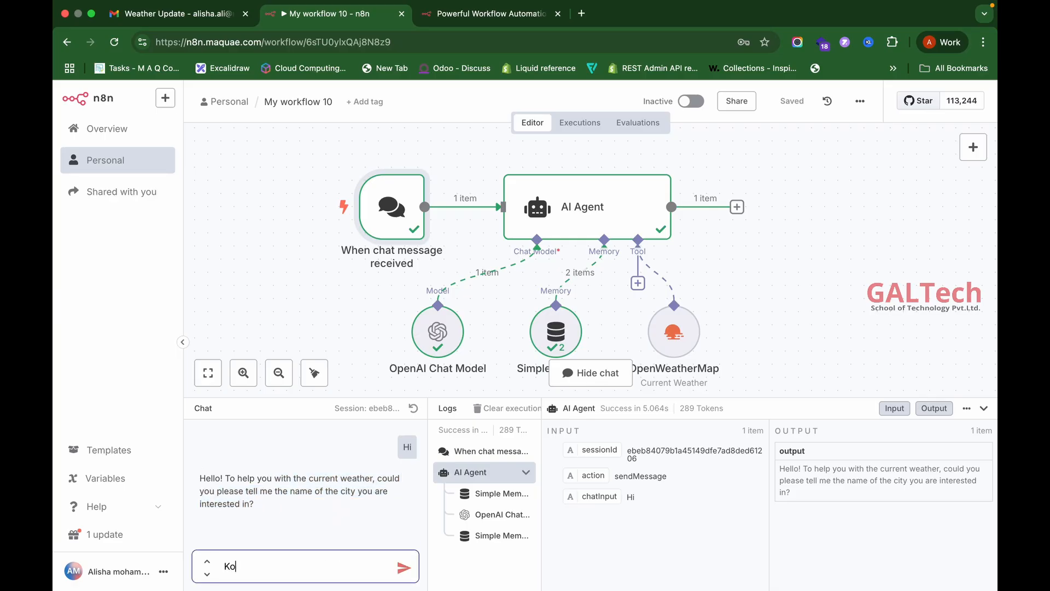
Step: Send 'Kochi' and read the reply: about 25°C, overcast clouds, 3.4 m/s breeze
{"action": "left_click", "coordinate": [405, 565]}
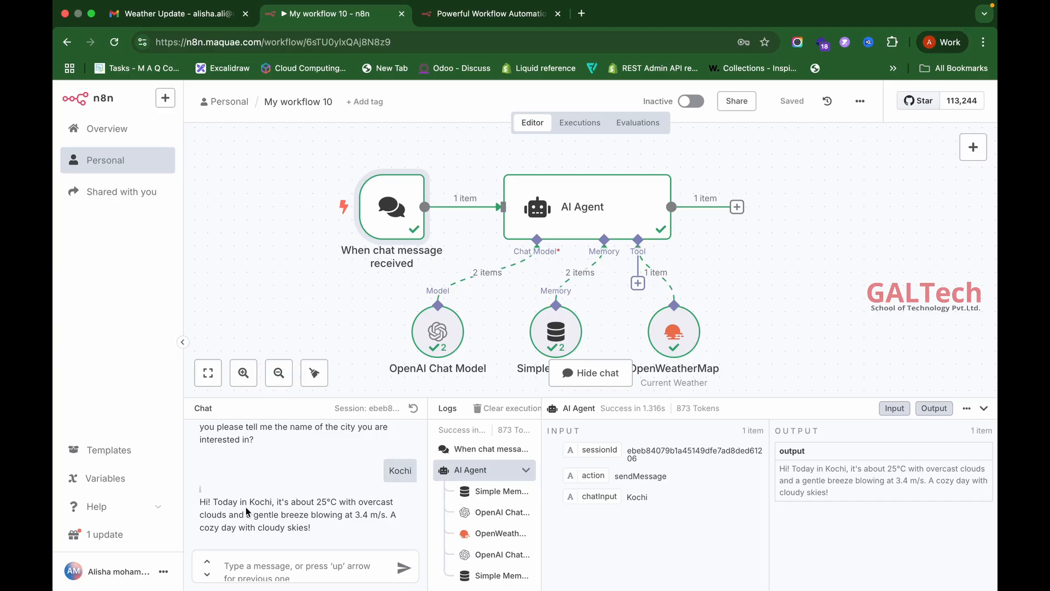
{"action": "left_click_drag", "start_coordinate": [274, 502], "coordinate": [339, 505]}
{"action": "left_click_drag", "start_coordinate": [348, 503], "coordinate": [369, 526]}
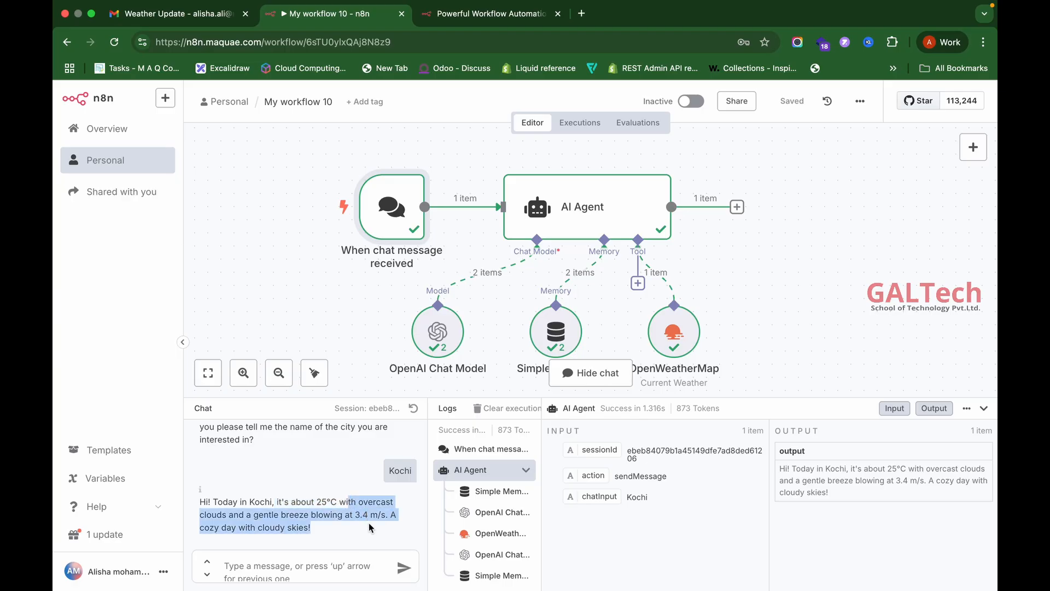
Step: Type 'Should I carry an umbrella while going out in Kottayam' in the chat box
{"action": "left_click", "coordinate": [344, 567]}
{"action": "scroll", "coordinate": [340, 479], "scroll_direction": "down", "scroll_amount": 1}
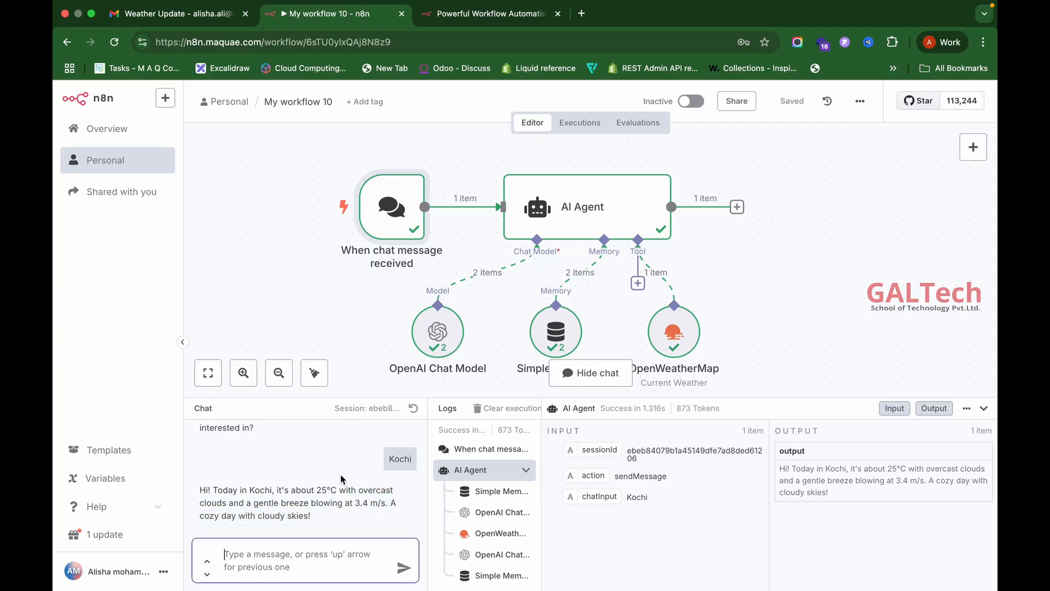
{"action": "type", "text": "Should I carry an umbrella while going out in Kottayam"}
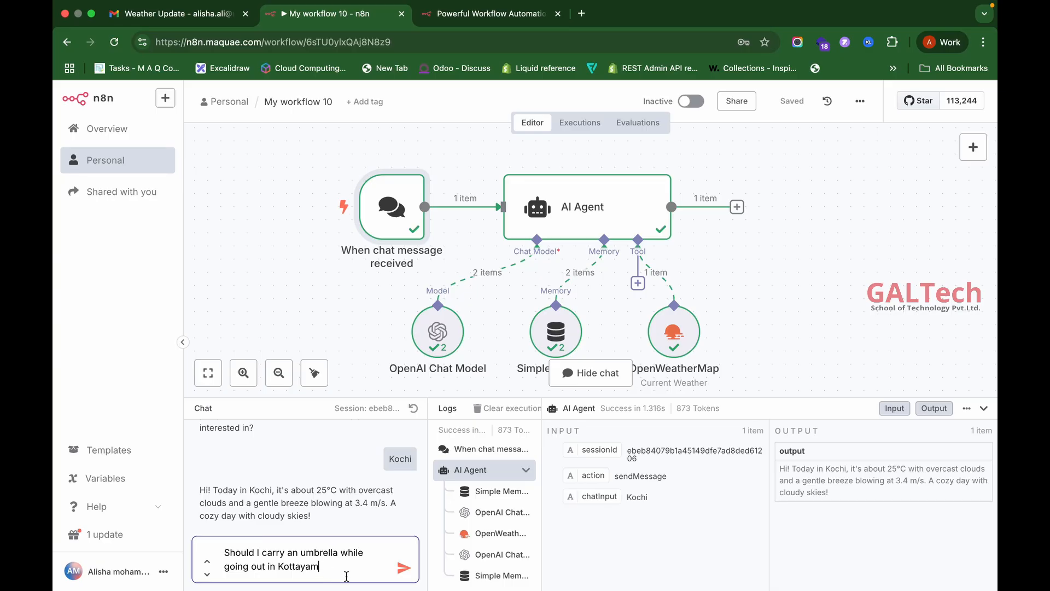
Step: Send the Kottayam umbrella question, read the overcast 24.7°C light-umbrella reply, then shrink the chat panel
{"action": "left_click", "coordinate": [402, 569]}
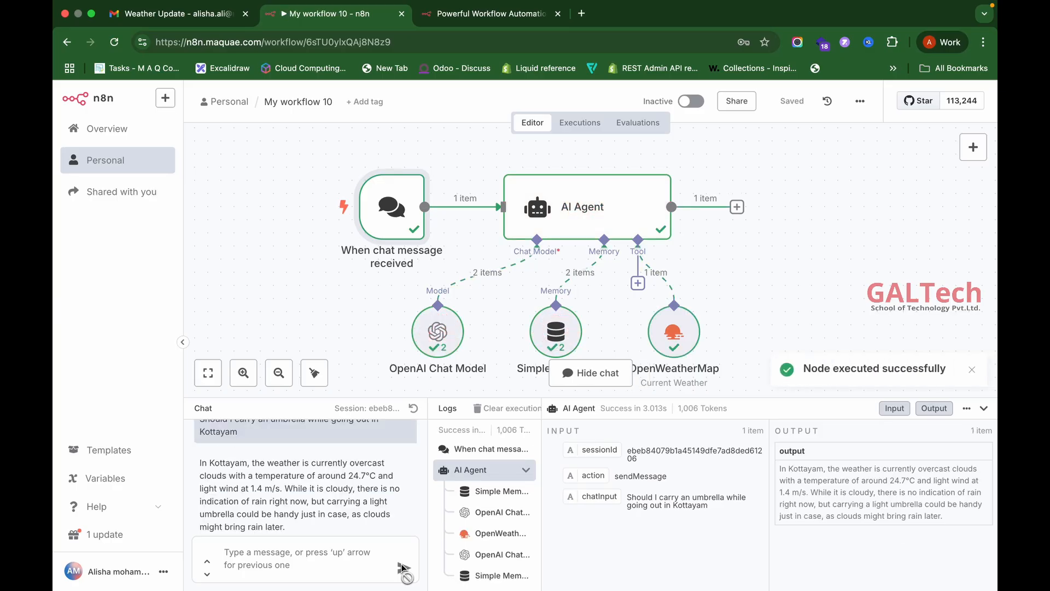
{"action": "scroll", "coordinate": [377, 487], "scroll_direction": "down", "scroll_amount": 1}
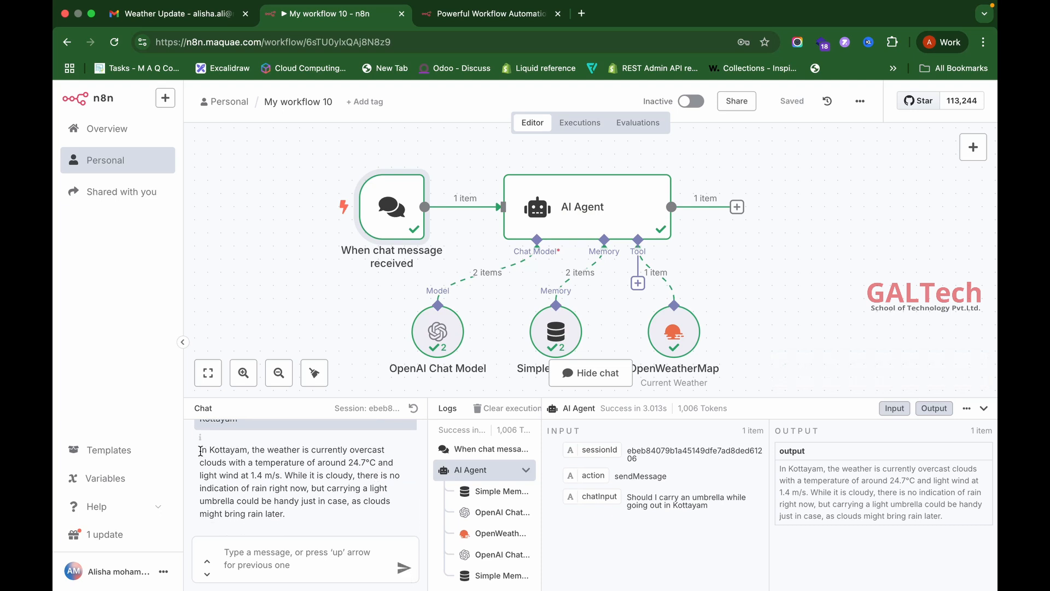
{"action": "left_click_drag", "start_coordinate": [200, 451], "coordinate": [355, 518]}
{"action": "left_click", "coordinate": [294, 478]}
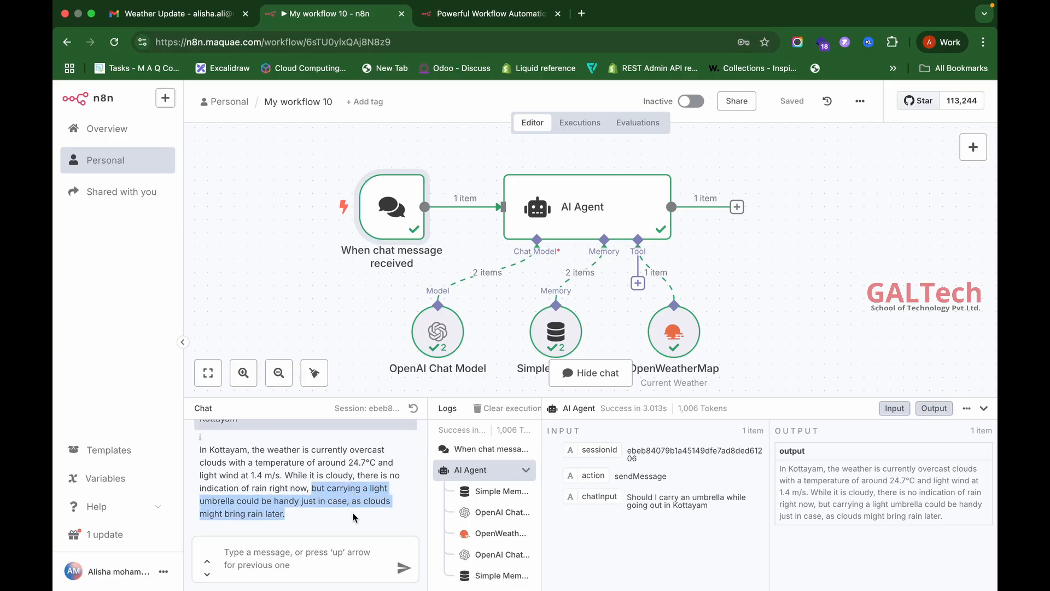
{"action": "left_click", "coordinate": [261, 504]}
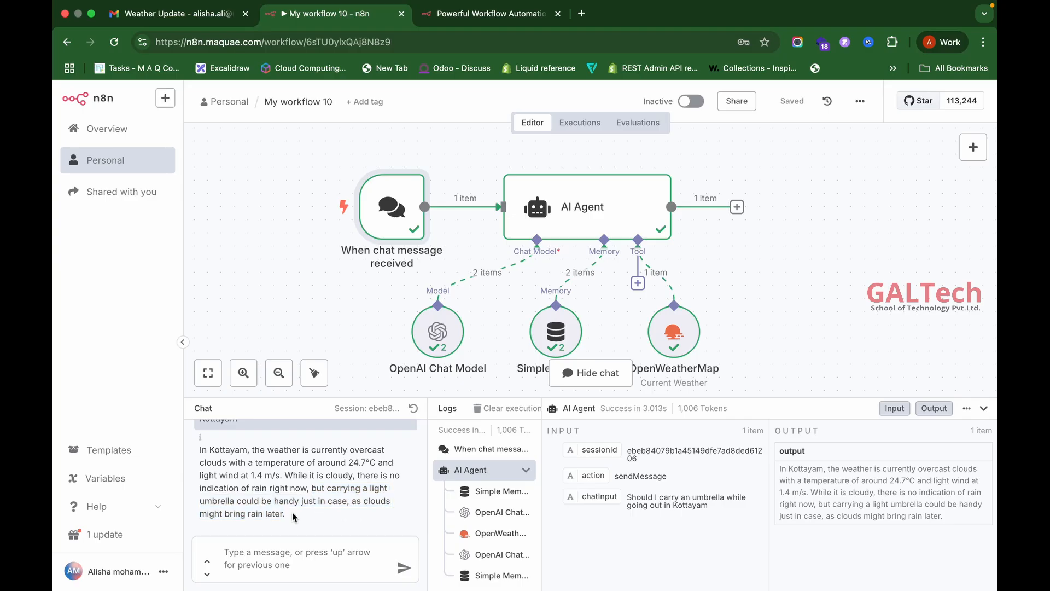
{"action": "left_click_drag", "start_coordinate": [283, 514], "coordinate": [200, 453]}
{"action": "left_click", "coordinate": [200, 454]}
{"action": "left_click_drag", "start_coordinate": [200, 454], "coordinate": [290, 519]}
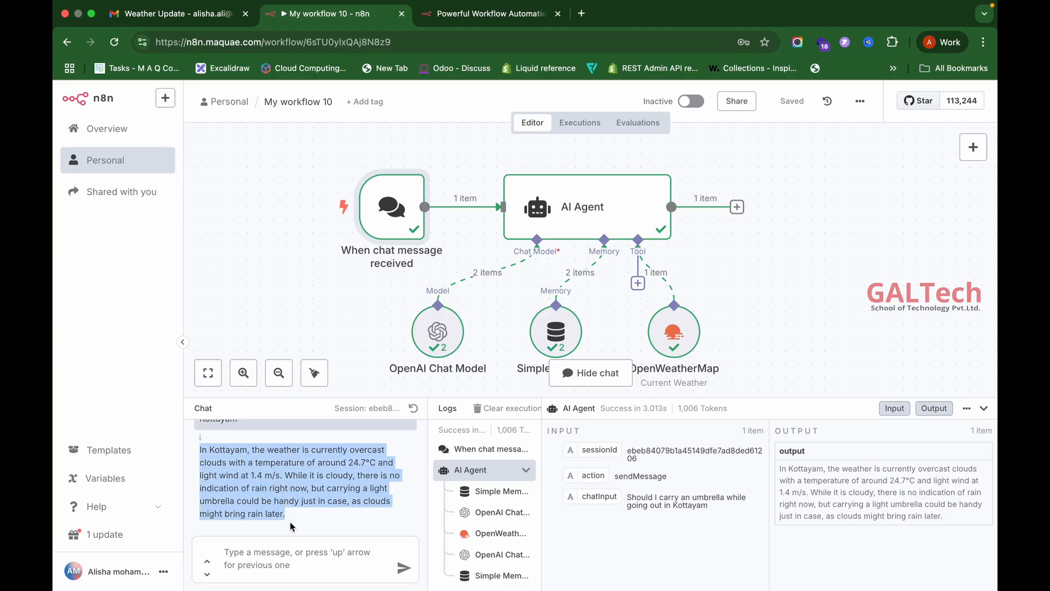
{"action": "left_click", "coordinate": [290, 525]}
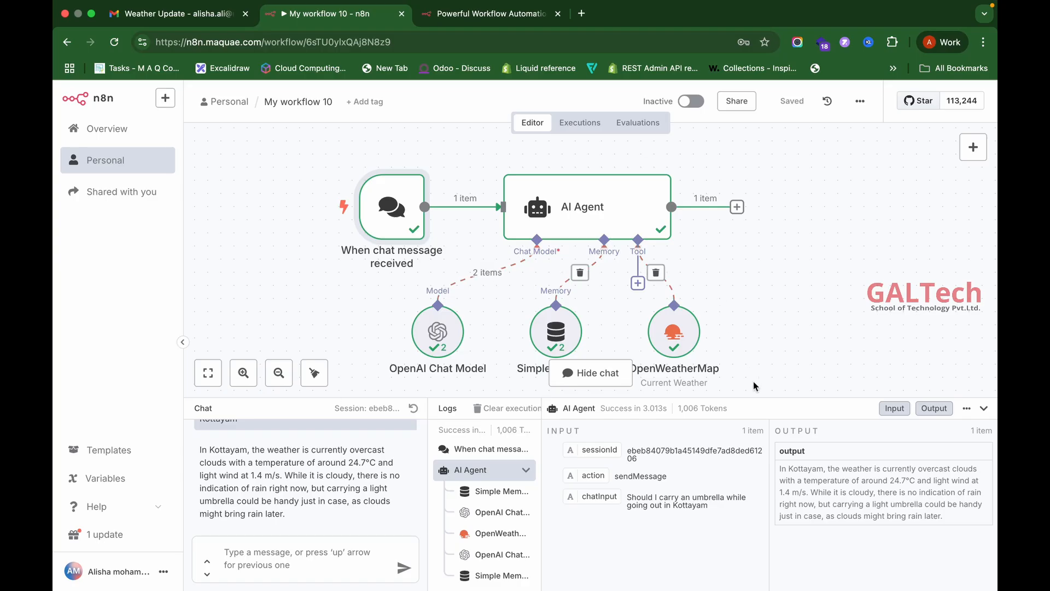
{"action": "left_click_drag", "start_coordinate": [759, 399], "coordinate": [759, 477]}
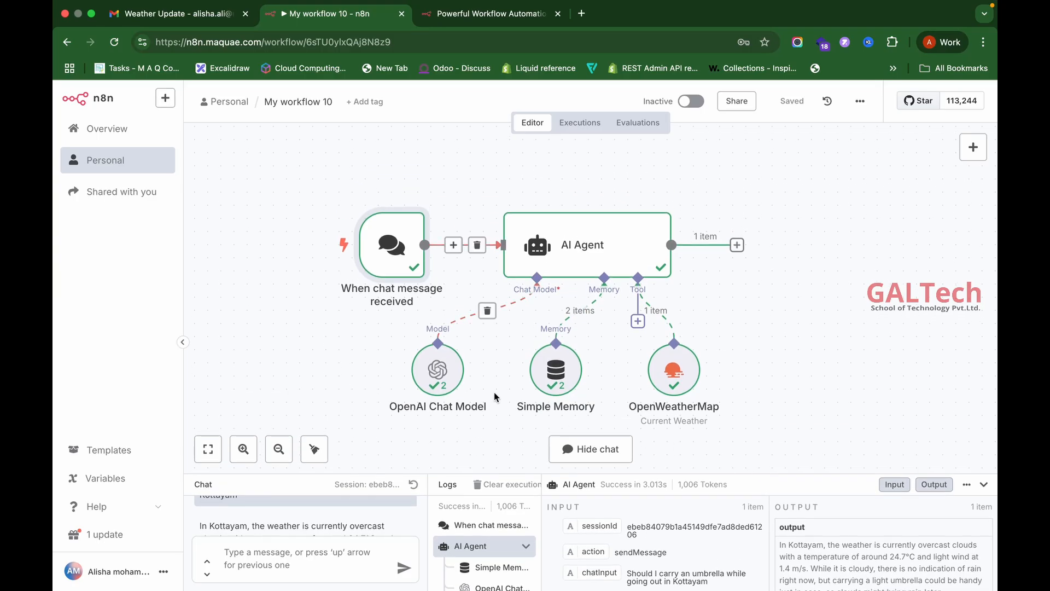